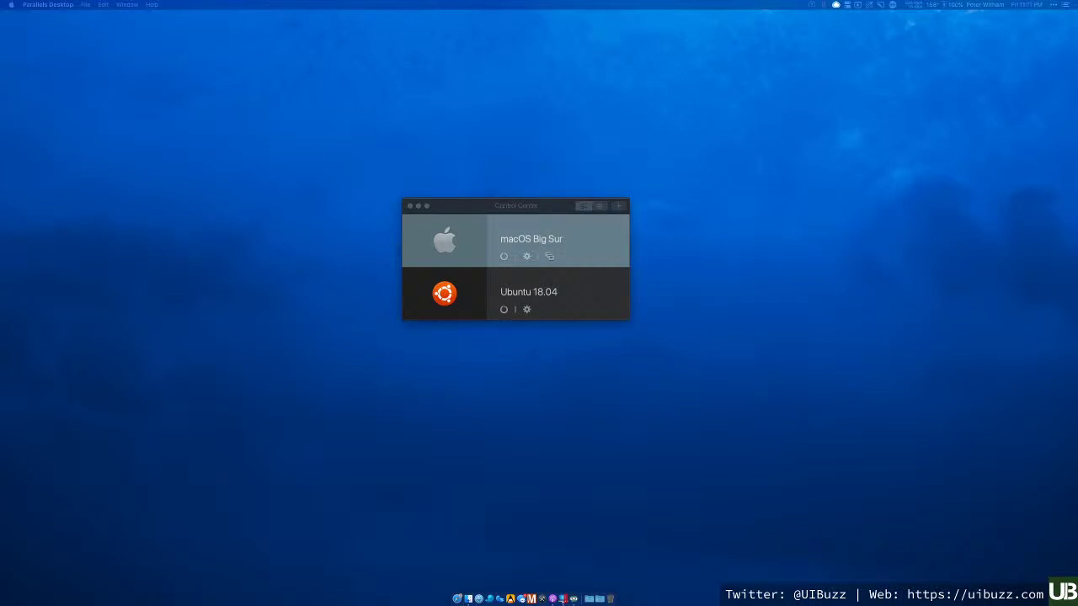
- Select the Ubuntu 18.04 machine in Control Center and reveal its file in Finder
click(516, 207)
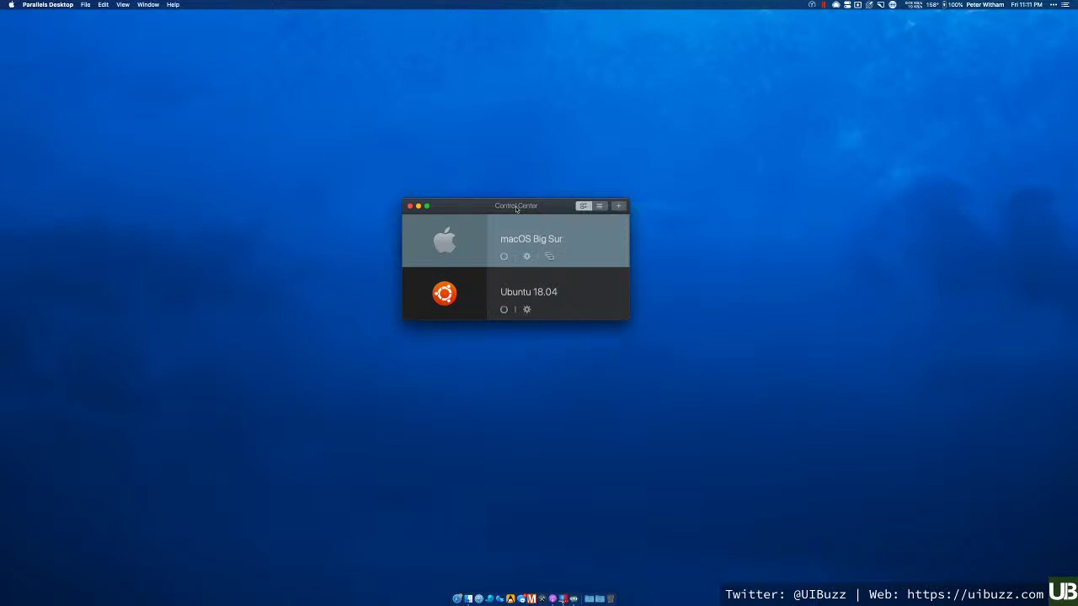
click(590, 294)
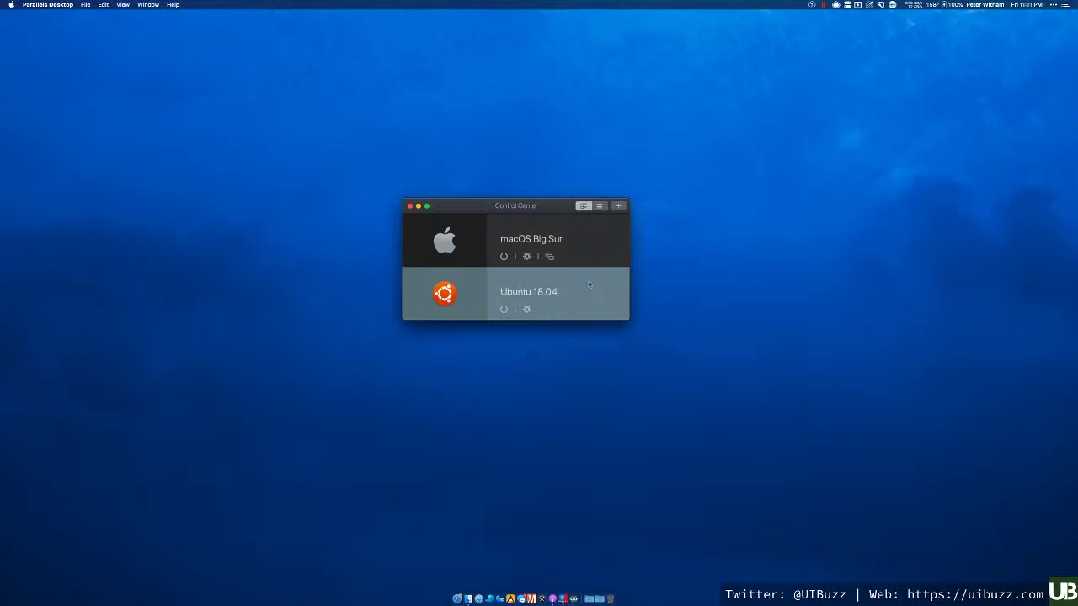
click(583, 242)
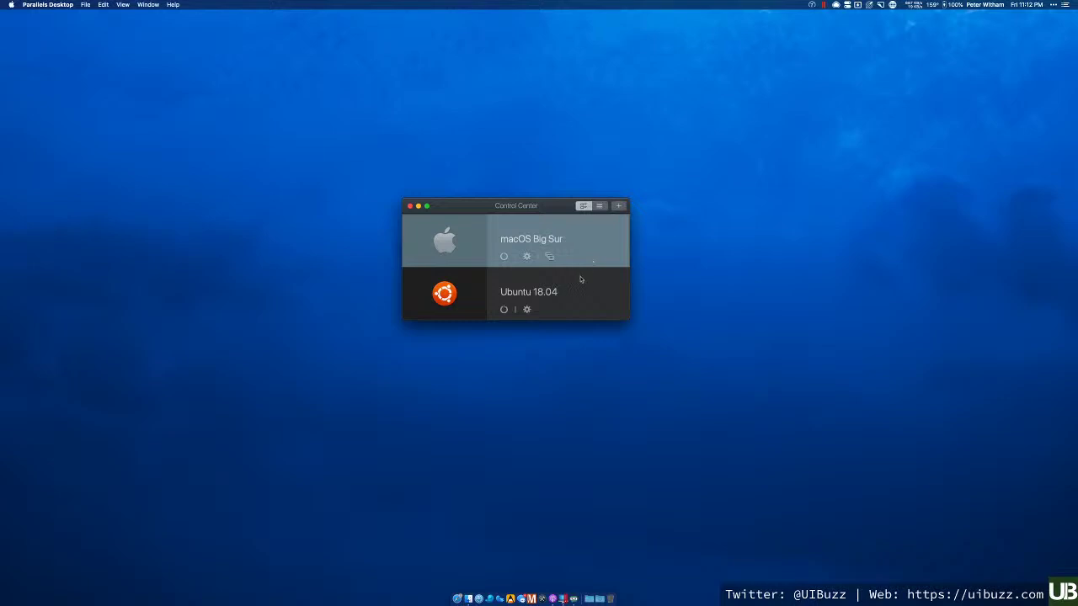
click(586, 287)
right_click(574, 281)
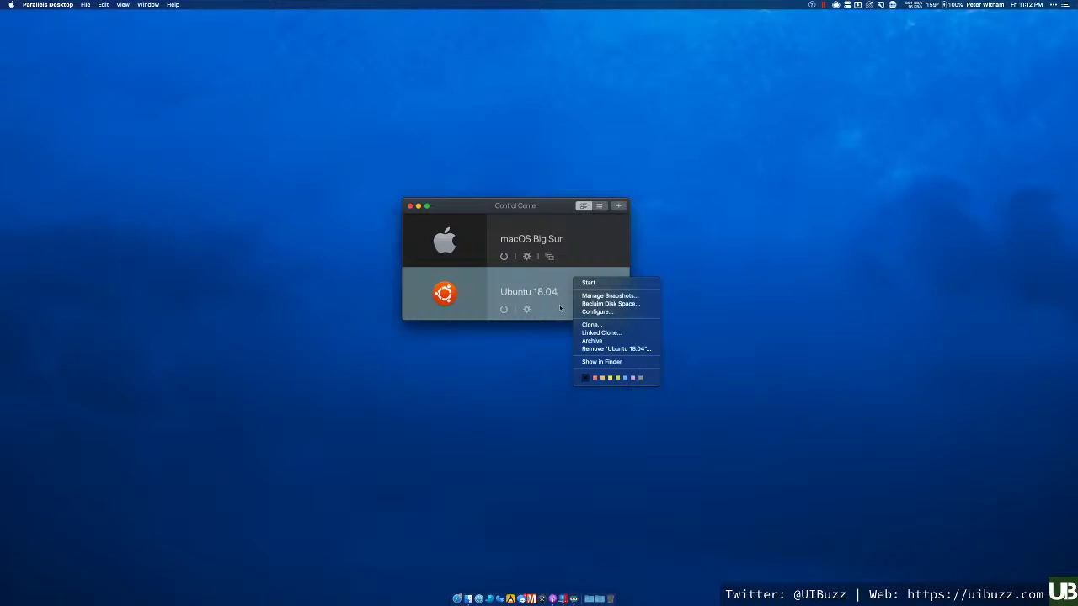
click(607, 361)
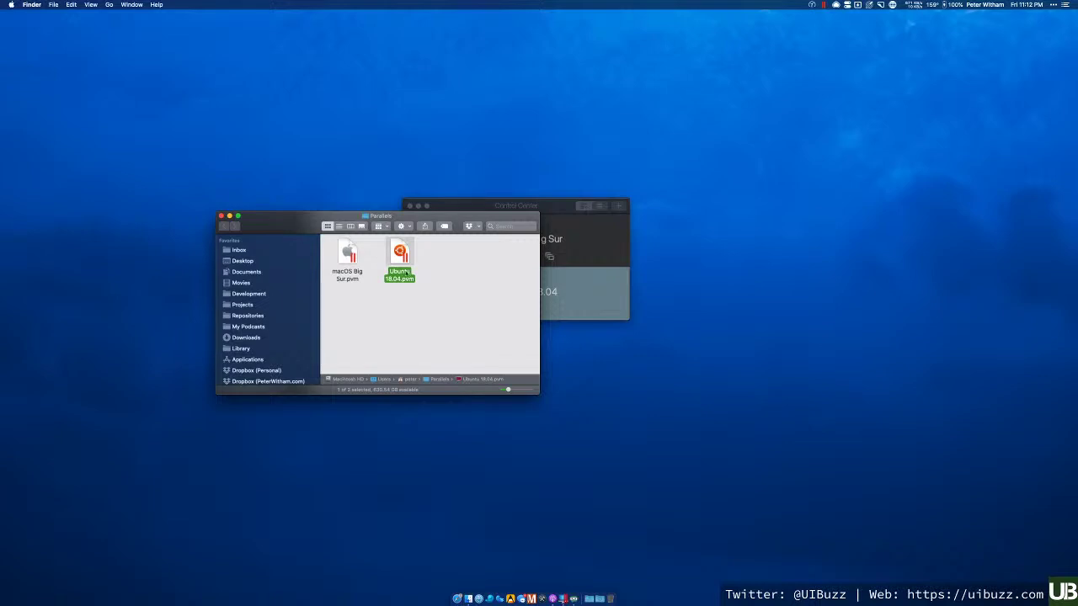
click(348, 250)
click(401, 251)
click(221, 216)
click(463, 207)
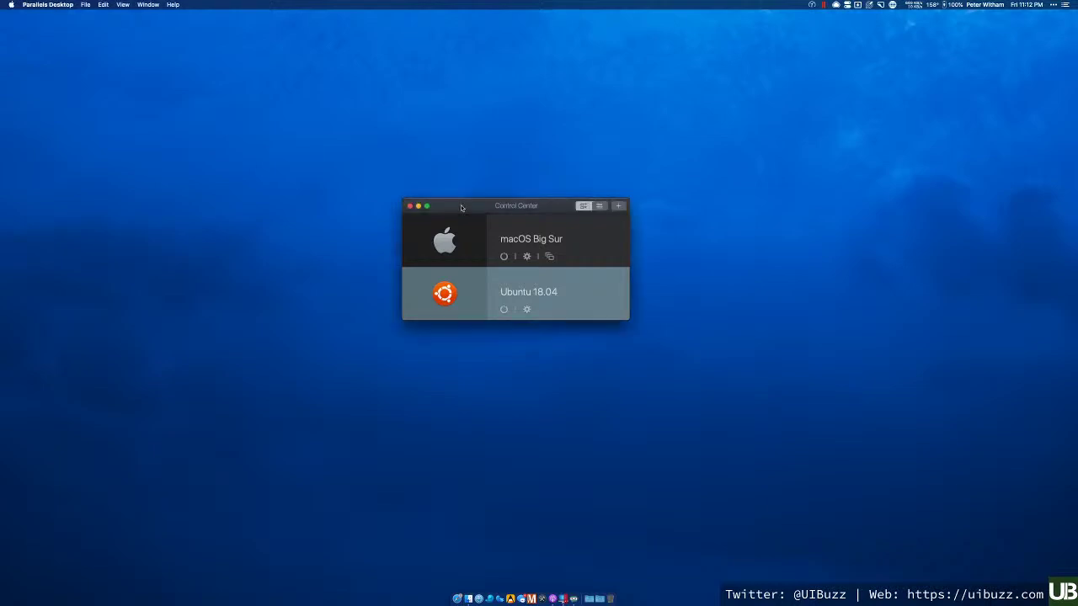
click(619, 207)
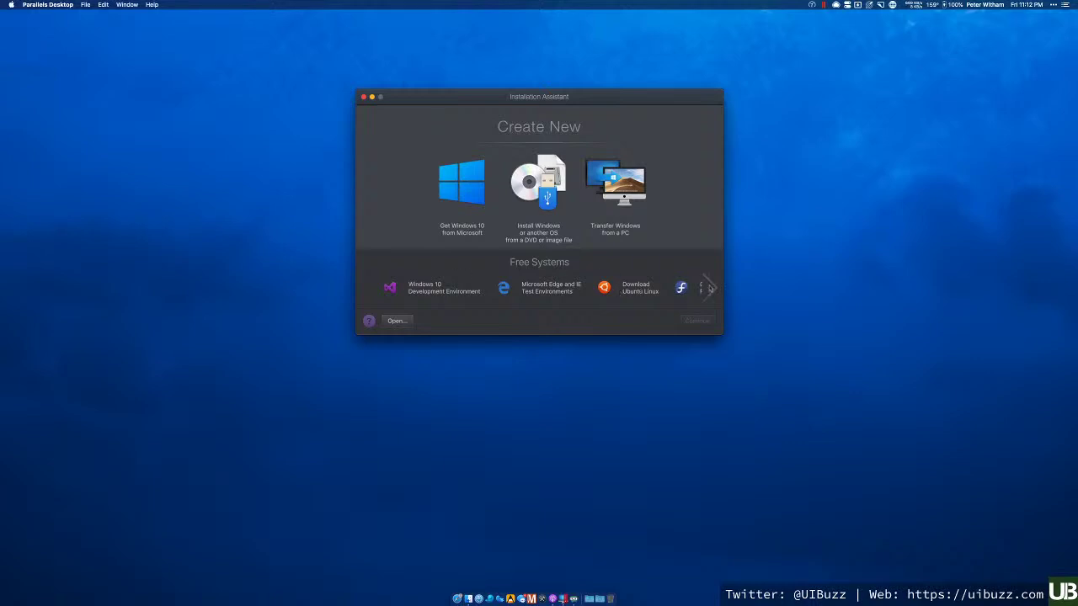
- Browse free systems, then choose 'Install Windows or another OS from a DVD or image file' and continue
click(710, 288)
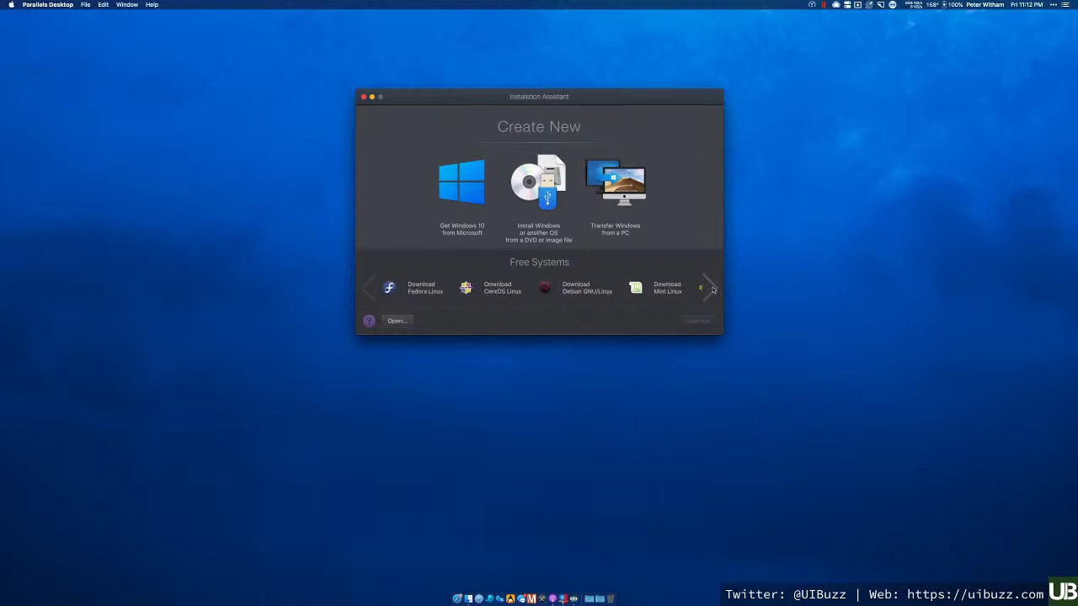
click(365, 290)
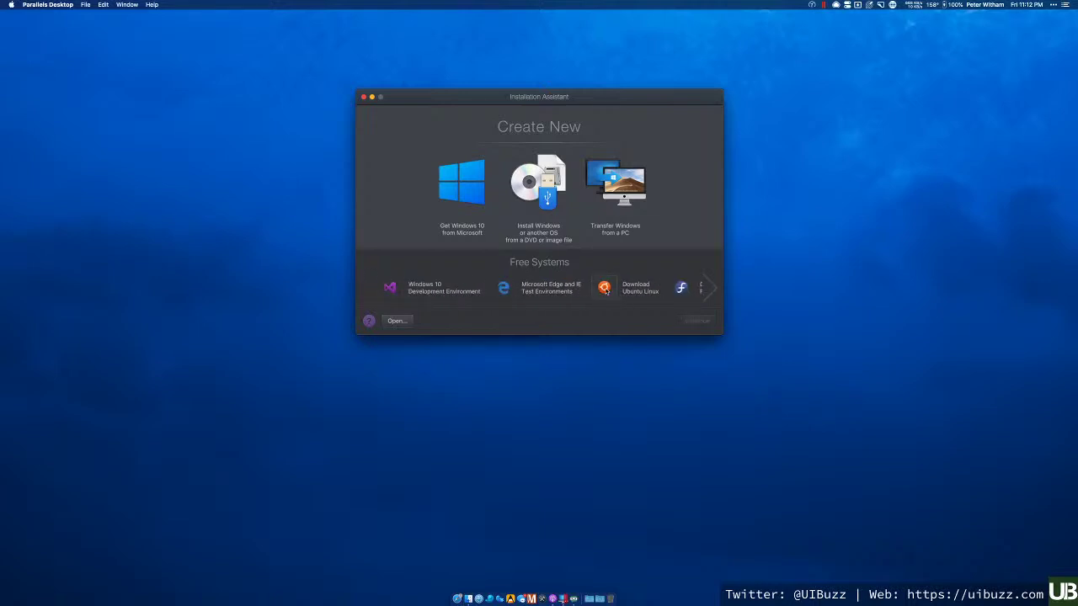
click(601, 289)
click(548, 202)
click(547, 198)
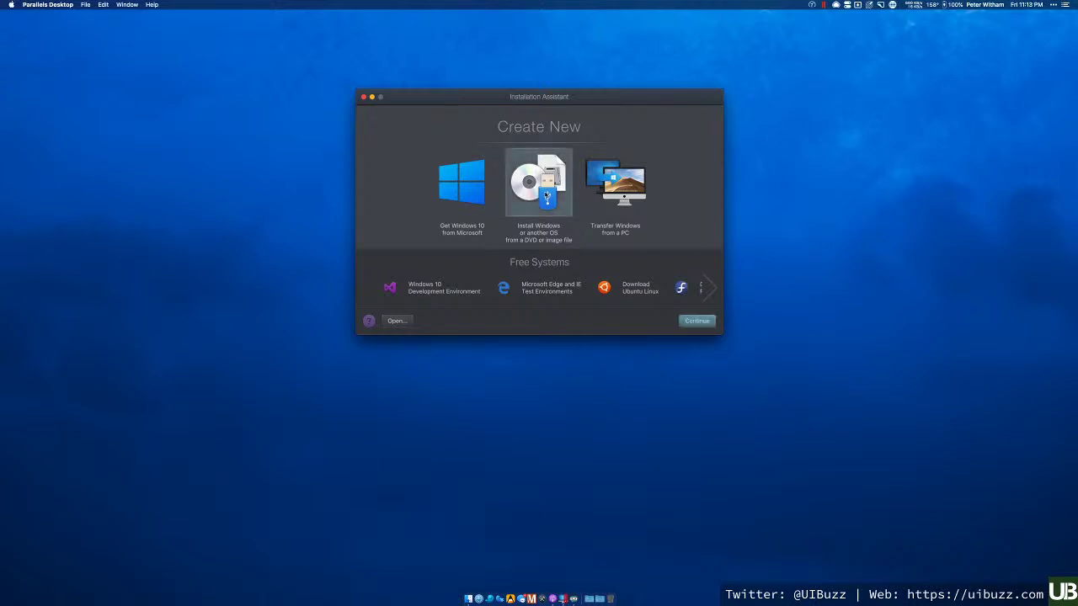
click(696, 323)
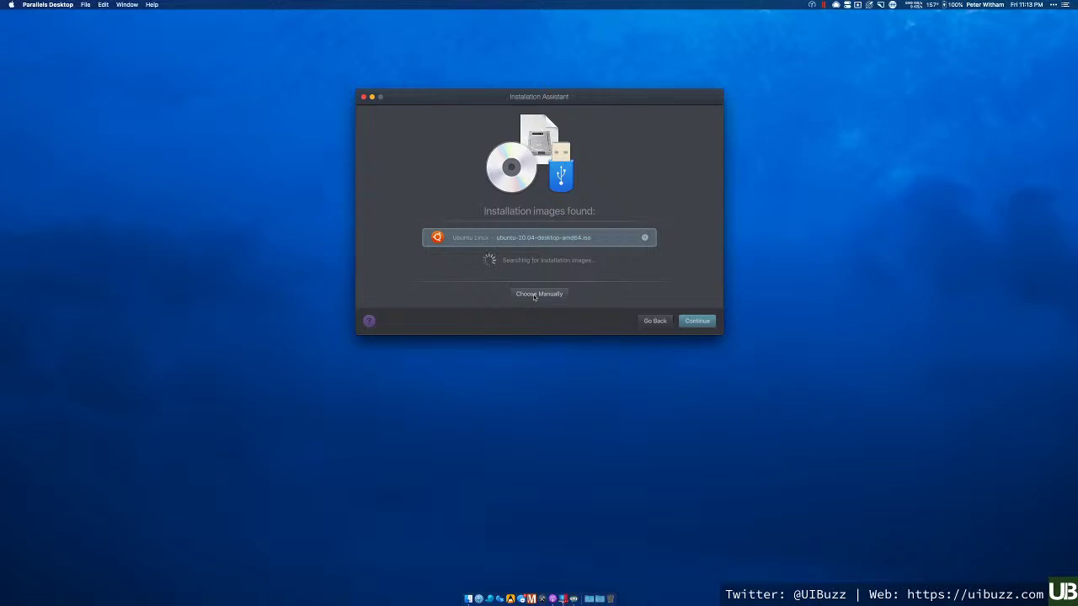
- Continue with the detected ubuntu-20.04-desktop-amd64.iso and dismiss the contacts permission prompt
click(699, 322)
click(612, 195)
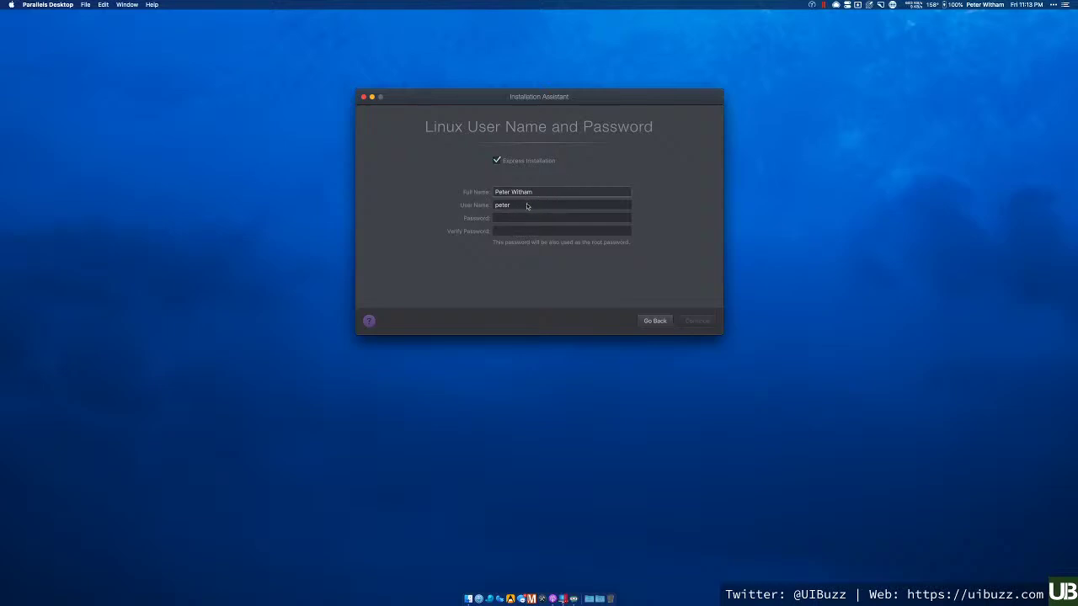
- Enter a short account password in both fields, submit, and dismiss the weak-password warning
click(530, 205)
click(517, 219)
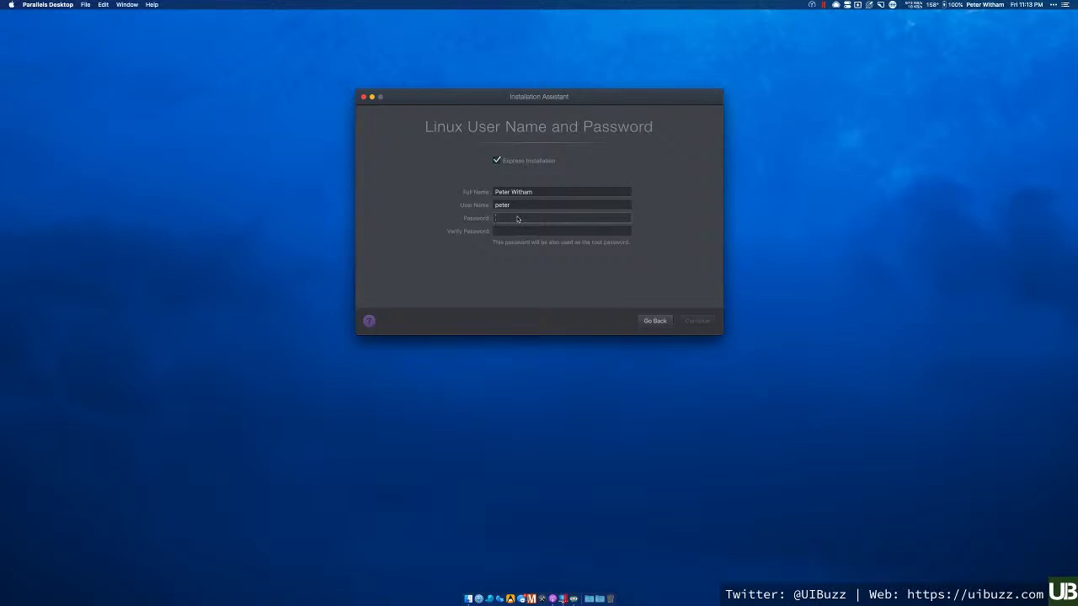
key(Tab)
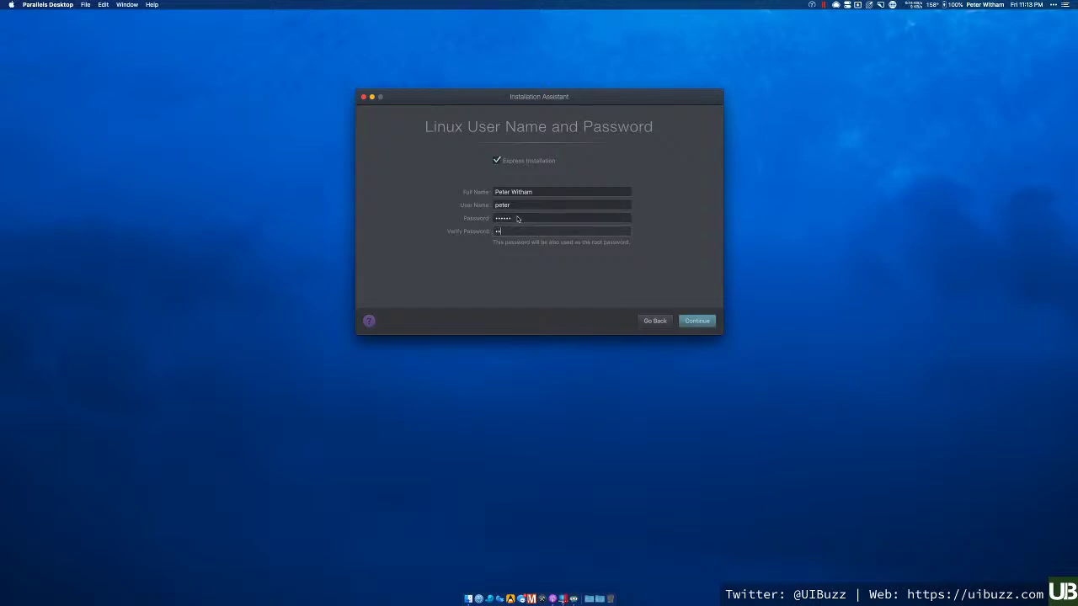
click(695, 323)
click(697, 321)
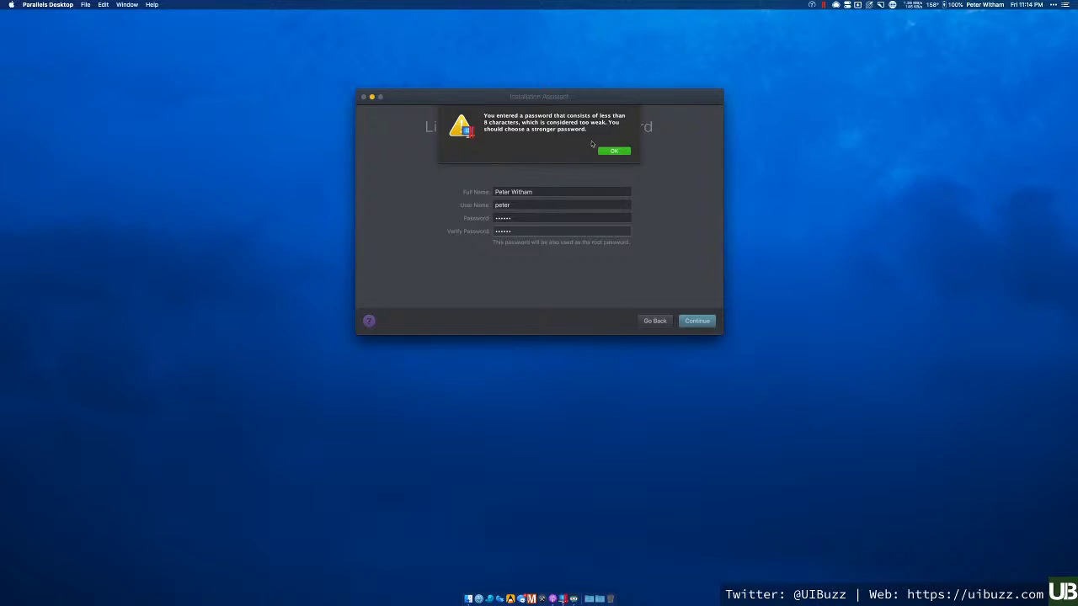
click(613, 152)
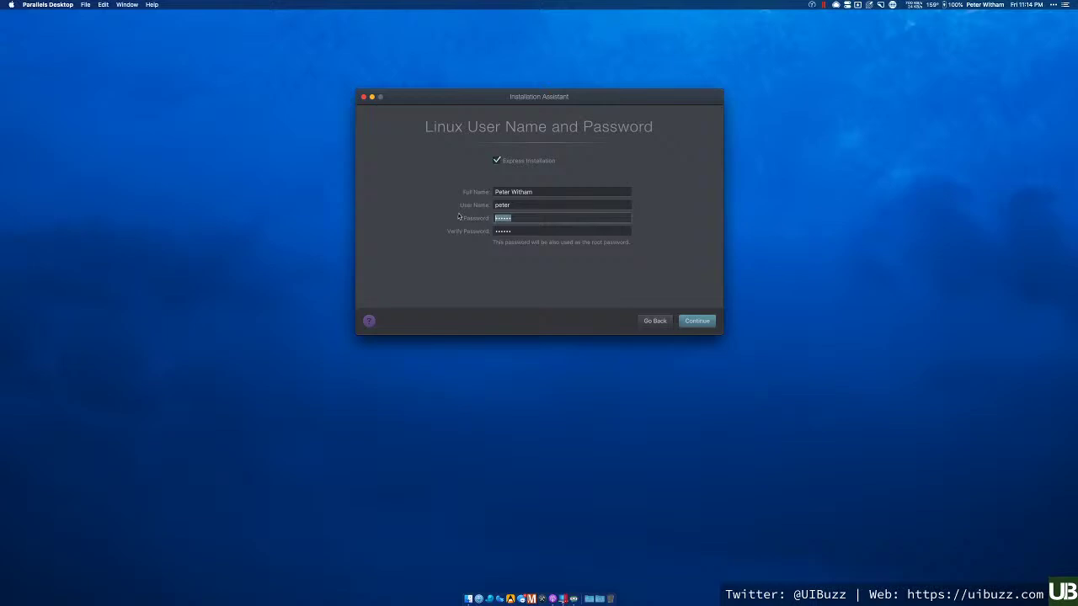
- Replace both password fields with a longer password and continue to Name and Location
text(•••••••••••)
key(Tab)
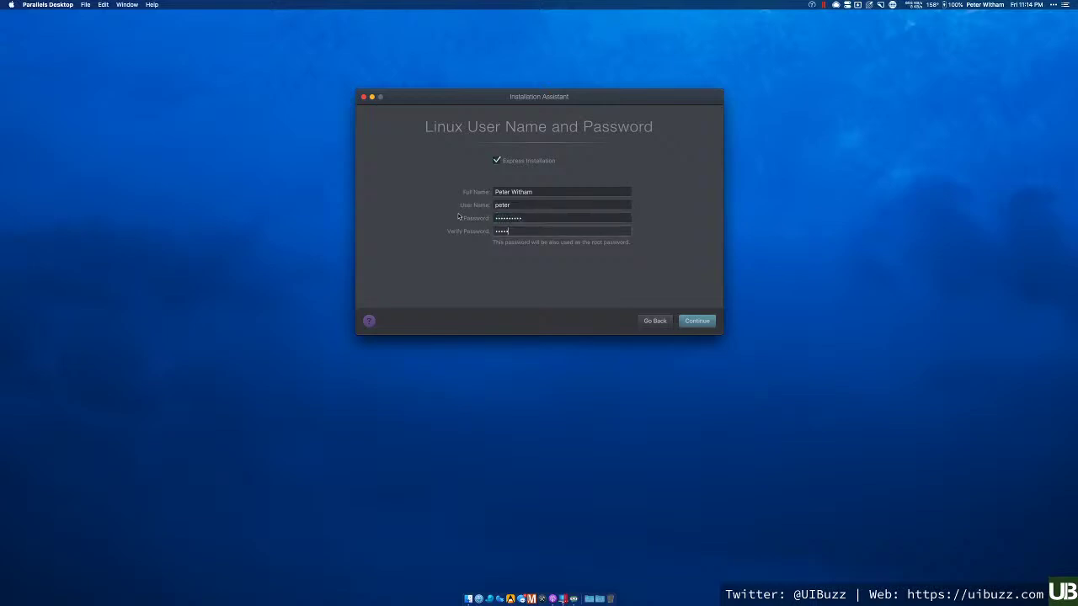
key(BackSpace)
key(BackSpace)
key(BackSpace)
key(BackSpace)
key(BackSpace)
text(•••••••••••)
key(Return)
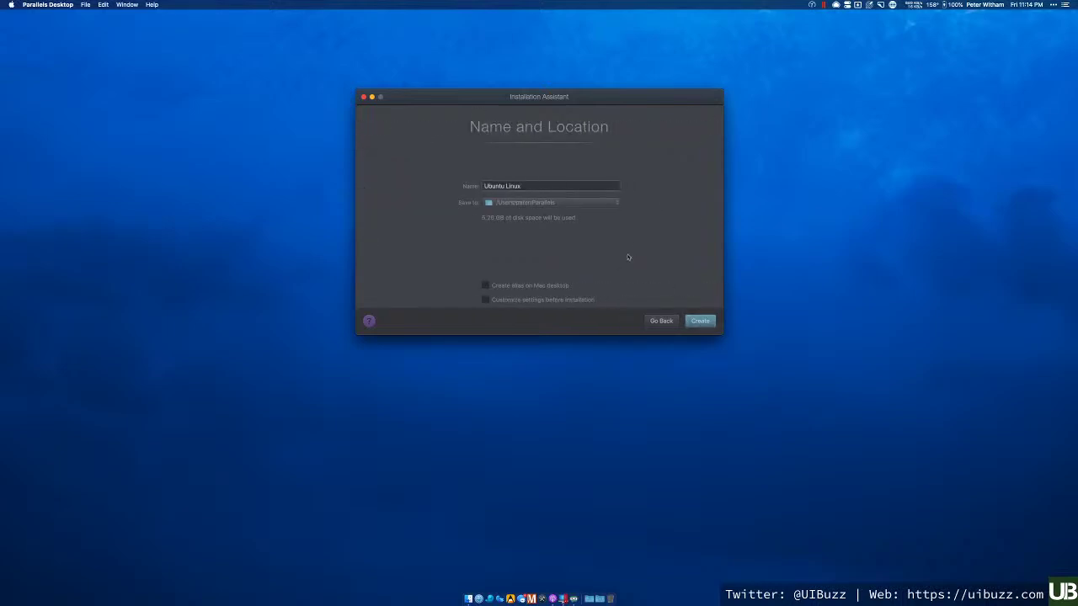
- Rename the machine to 'Ubuntu 20.04' and create it with settings customised before installation
key(BackSpace)
key(BackSpace)
key(BackSpace)
text(20.04)
drag(482, 98, 494, 360)
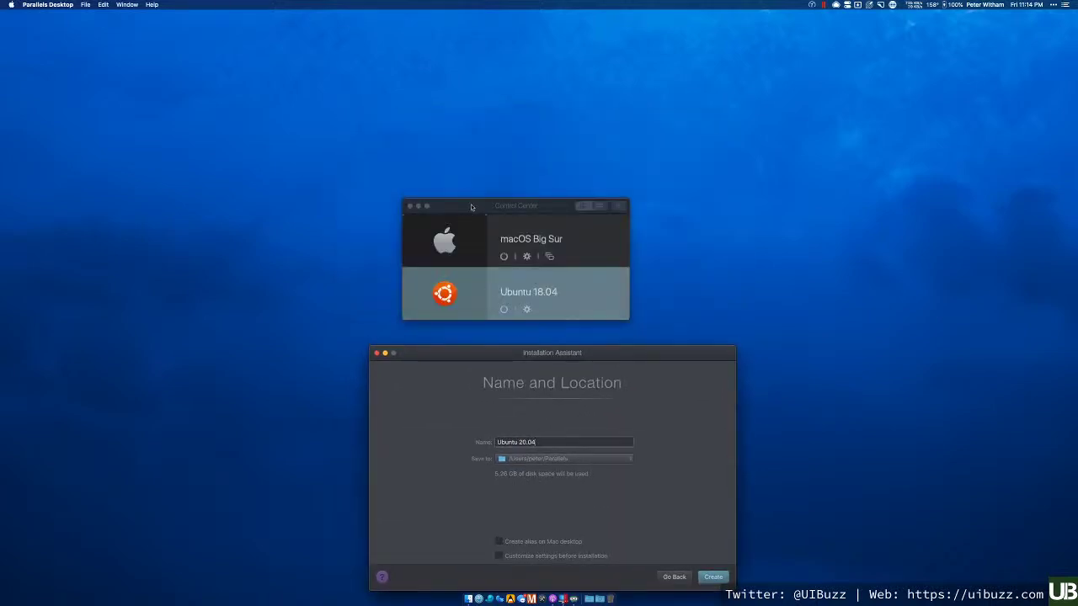
drag(473, 208, 500, 59)
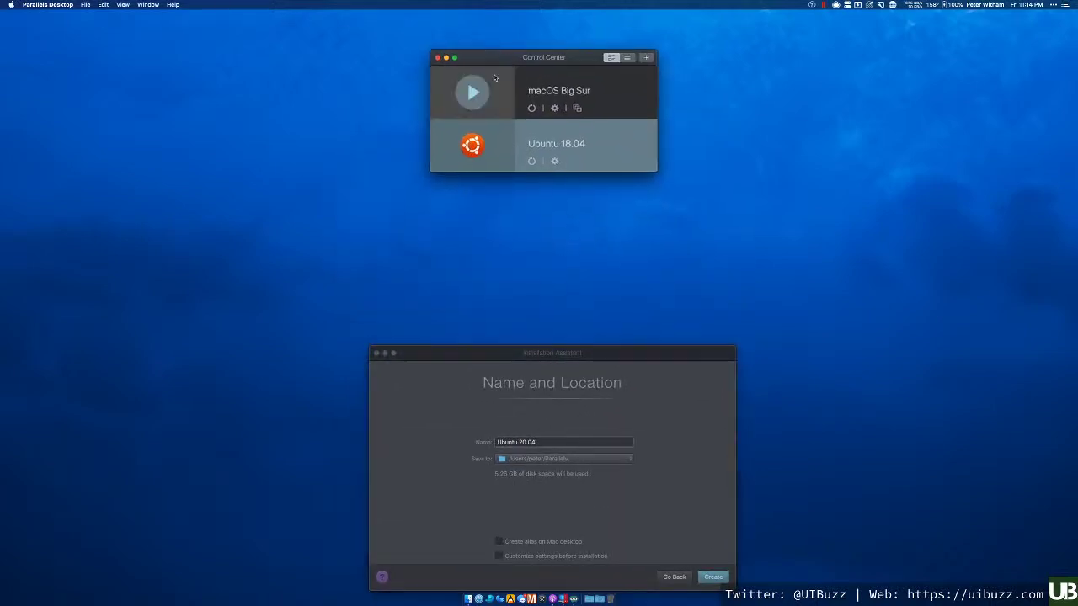
drag(475, 354, 464, 194)
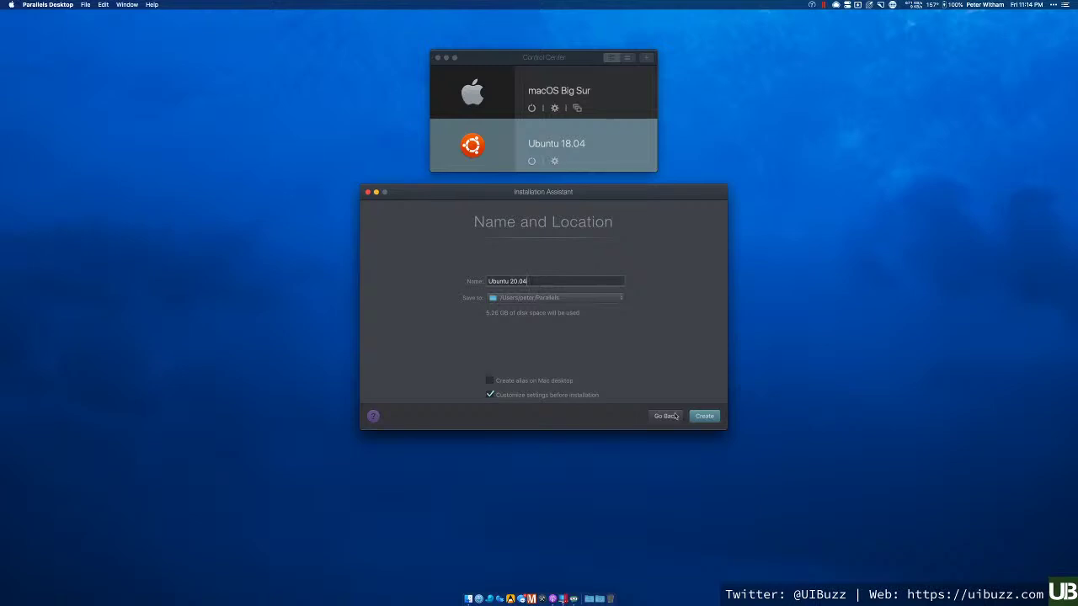
click(704, 418)
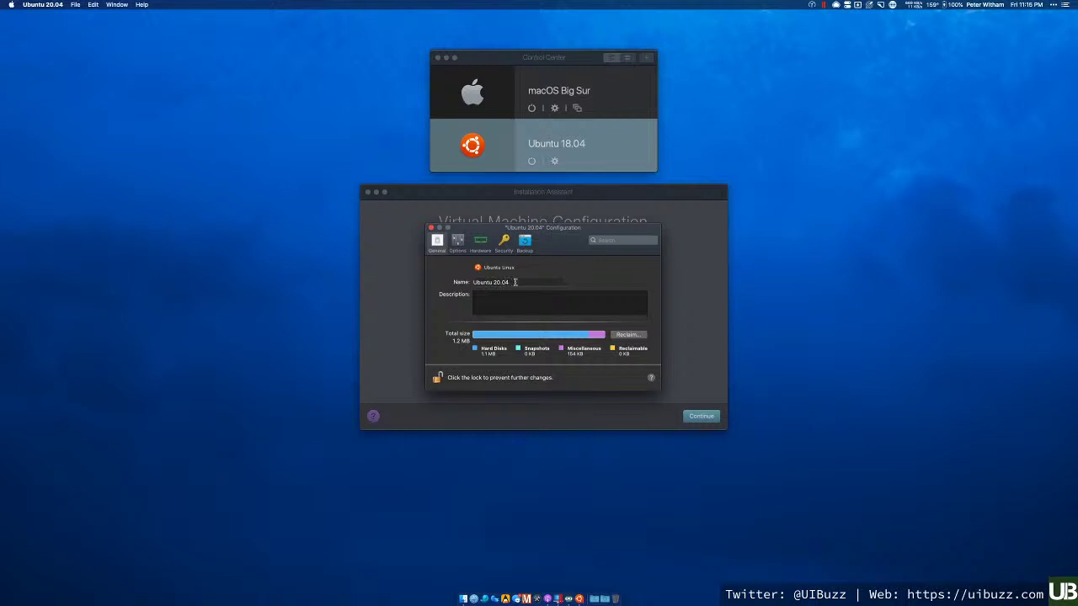
- Add the description 'This is an LTS release', then review the Optimization and Sharing options
click(503, 298)
text(This is an LTS release)
click(456, 243)
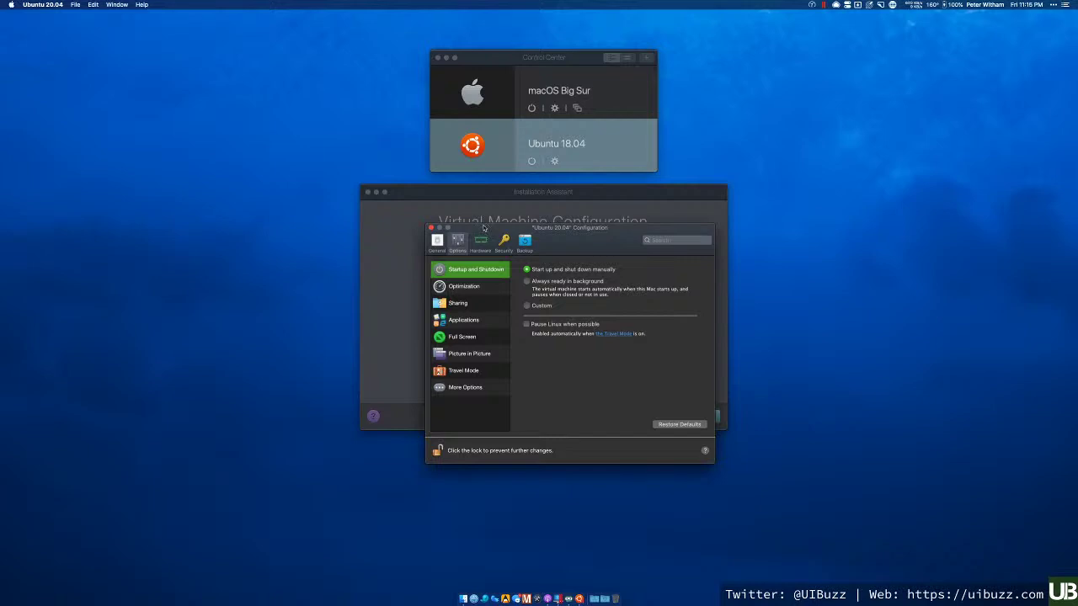
drag(482, 229, 458, 192)
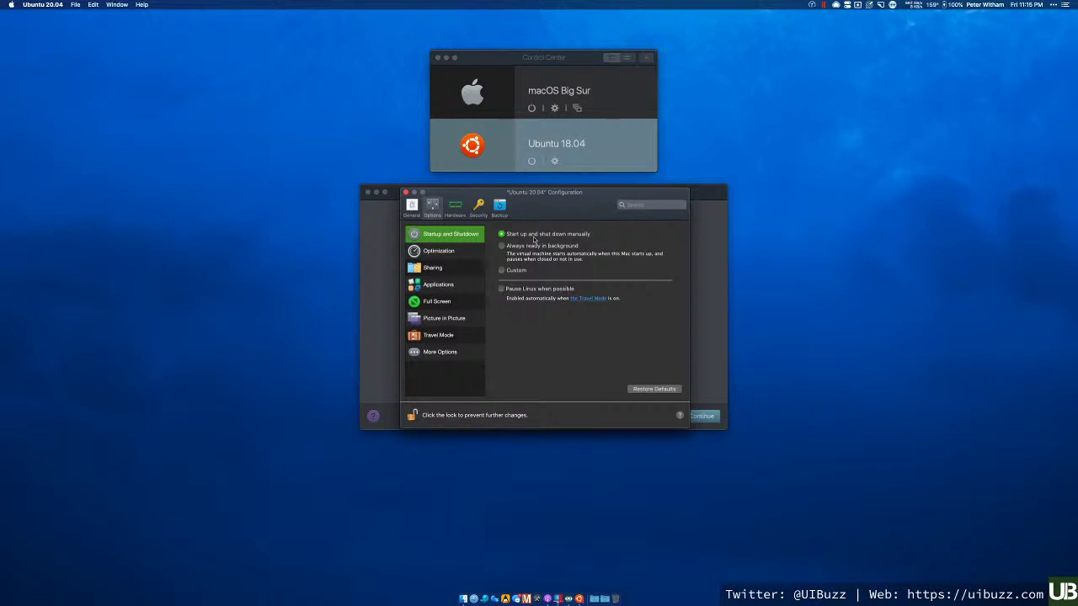
click(453, 258)
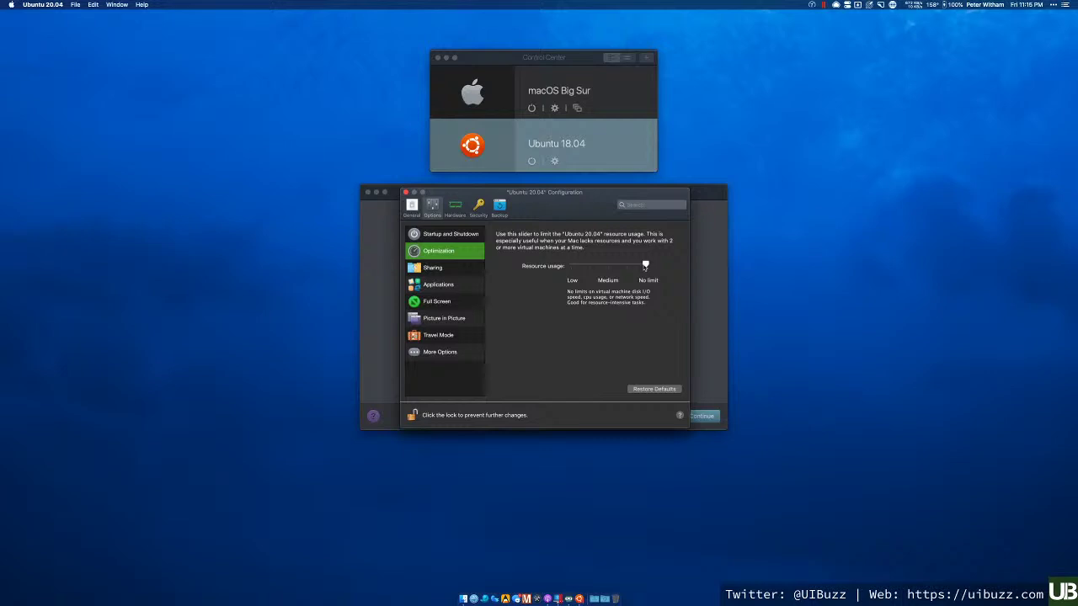
click(453, 269)
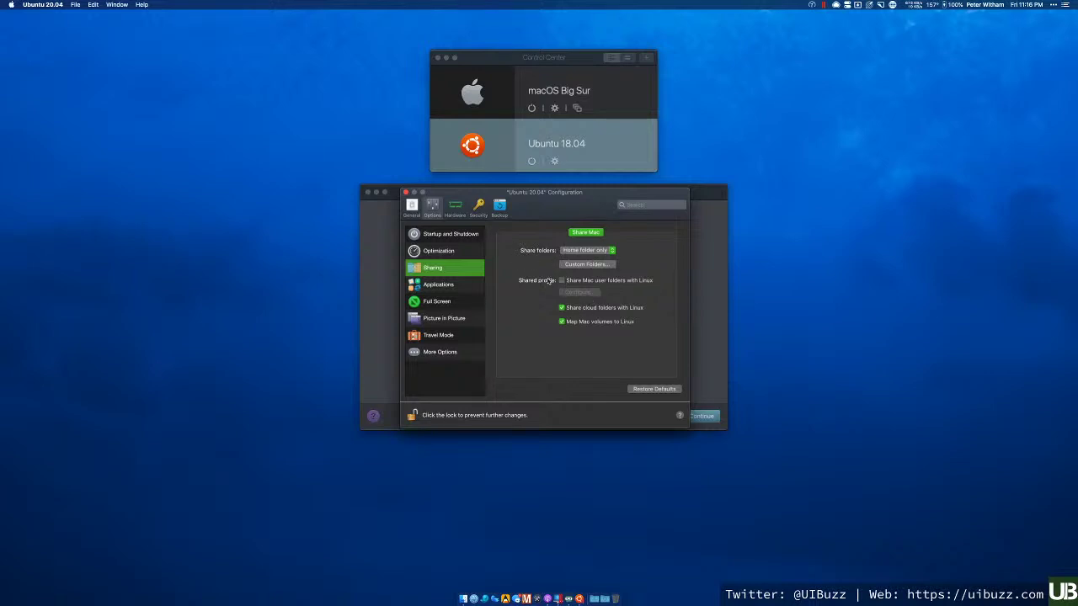
- Move from the folder Sharing options to the Applications options for Linux app sharing
click(462, 289)
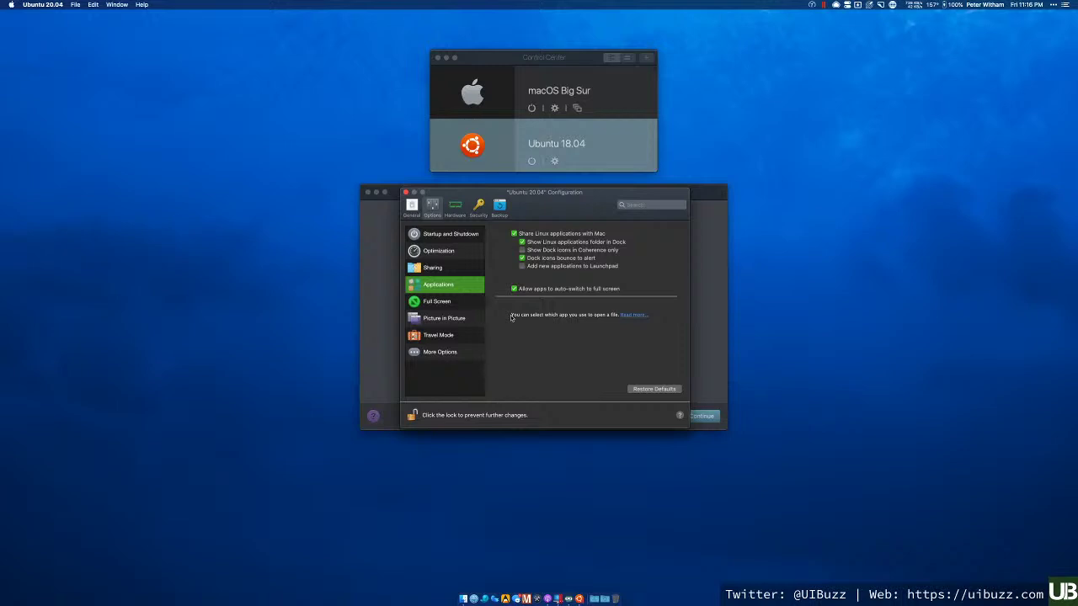
- Turn off Share Linux applications with Mac, confirming Disable, then view Full Screen options
click(516, 234)
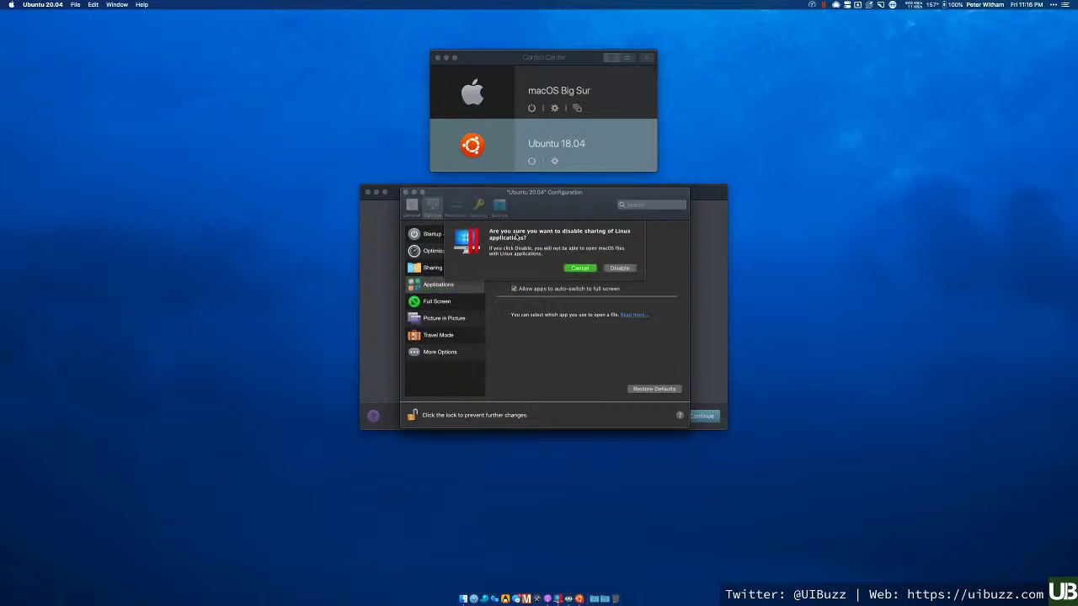
click(621, 268)
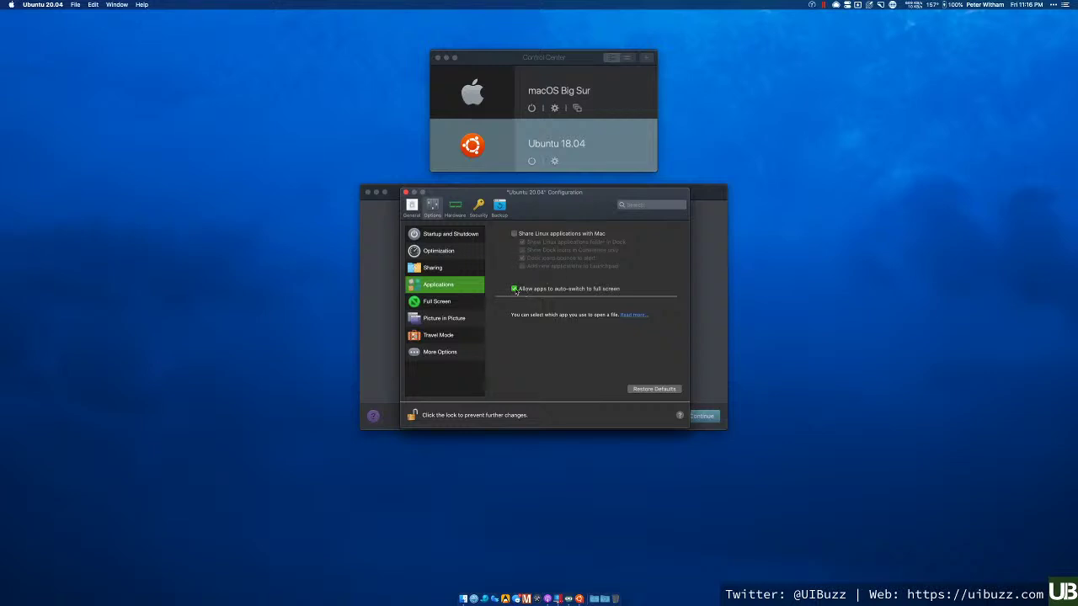
click(472, 306)
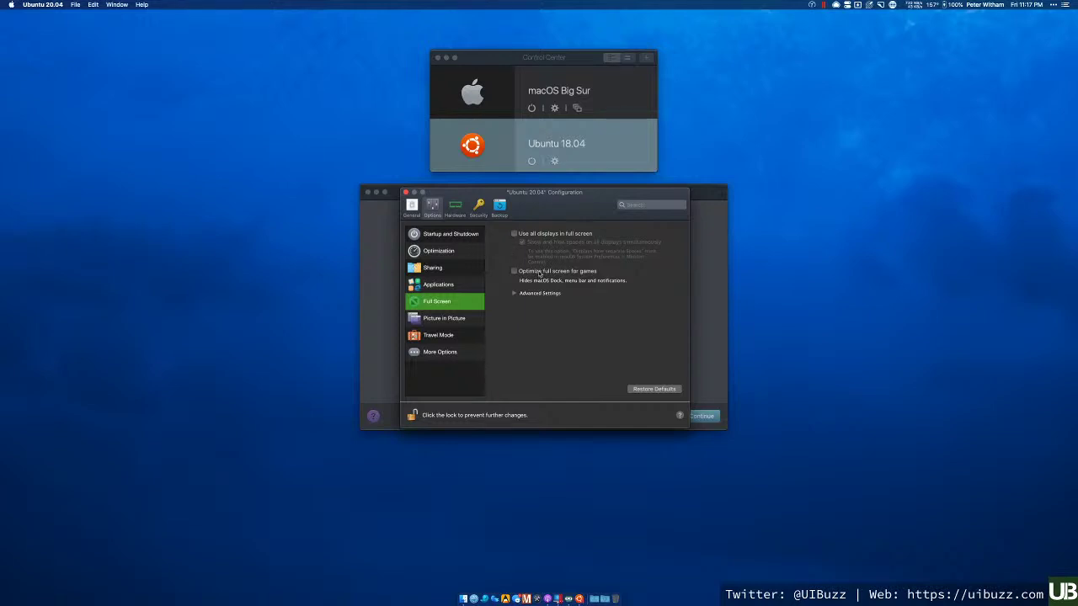
- Review Picture in Picture and Travel Mode, then uncheck Share Mac clipboard in More Options
click(462, 325)
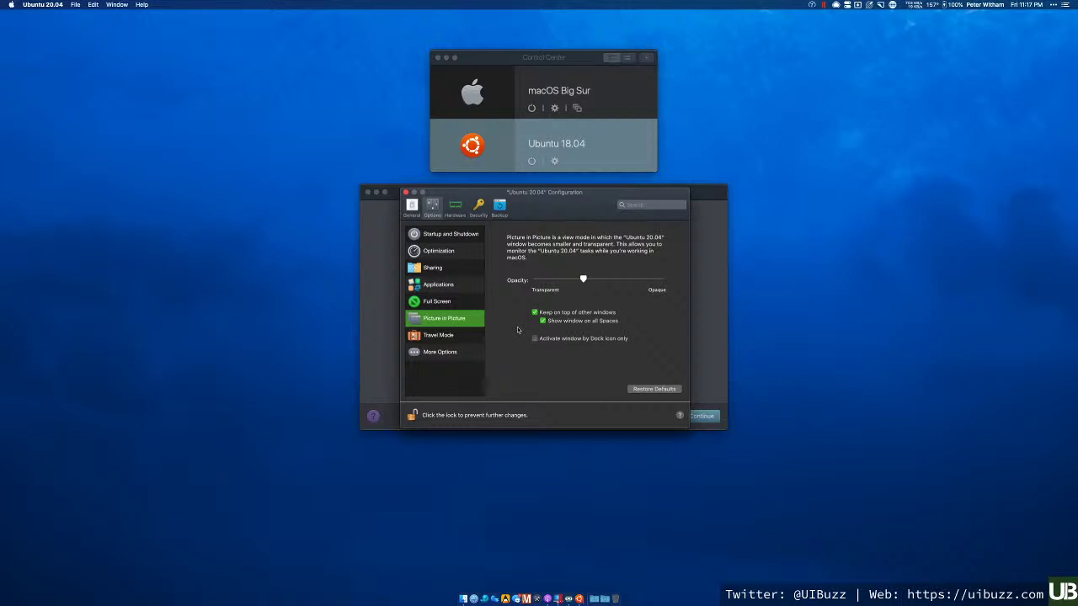
click(459, 337)
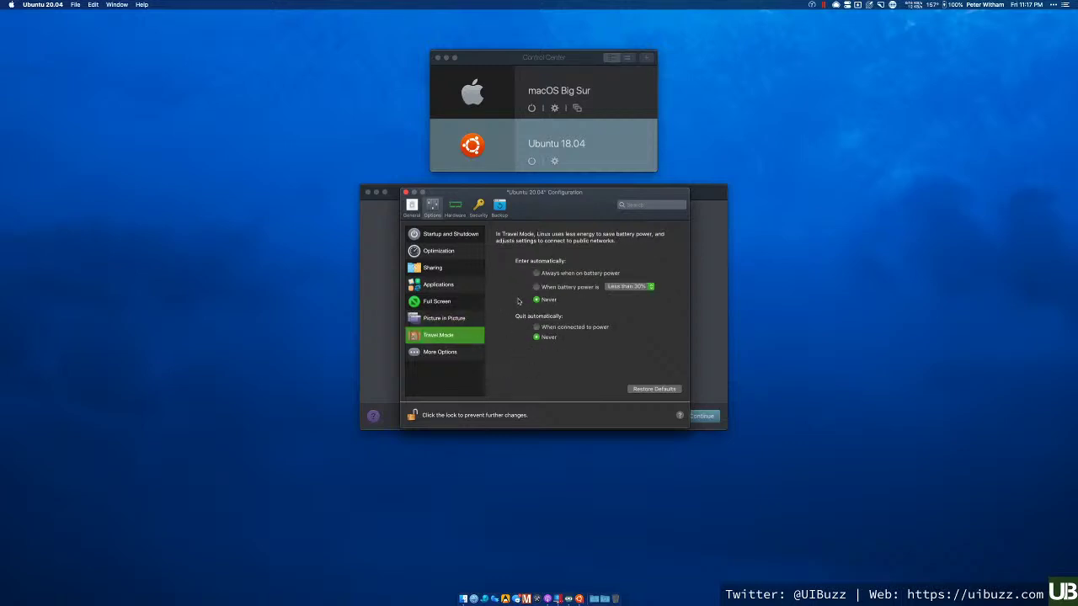
click(452, 355)
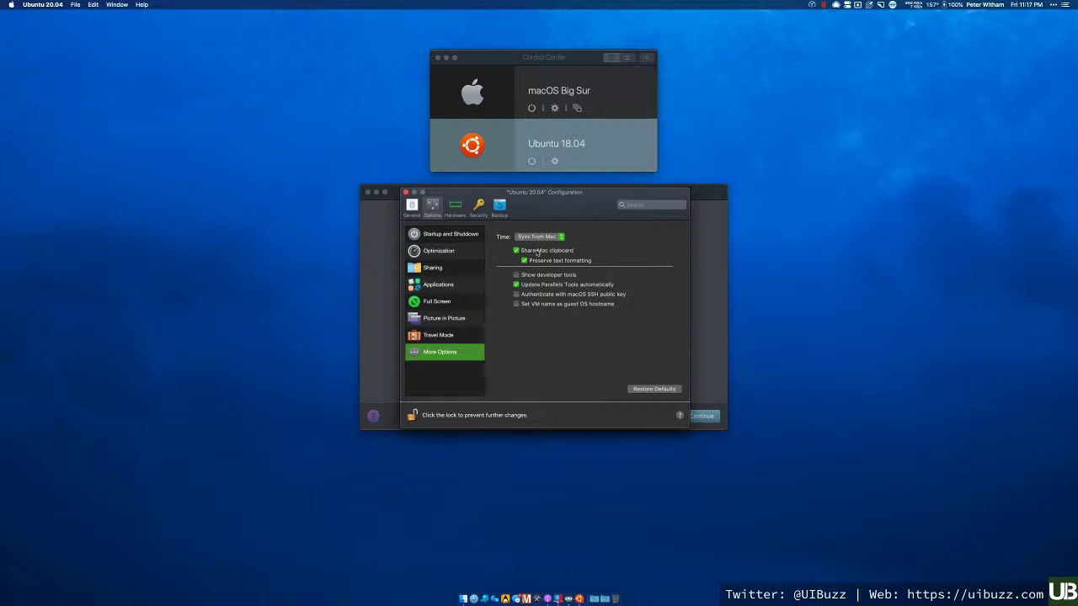
click(538, 253)
click(456, 208)
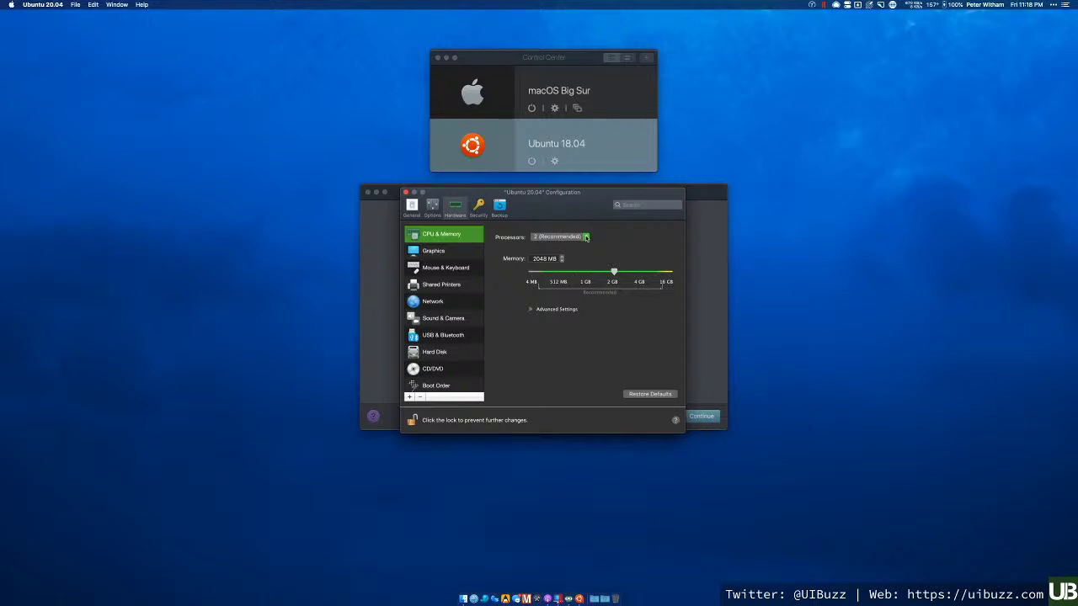
- Set the VM's processor count to 8
click(586, 238)
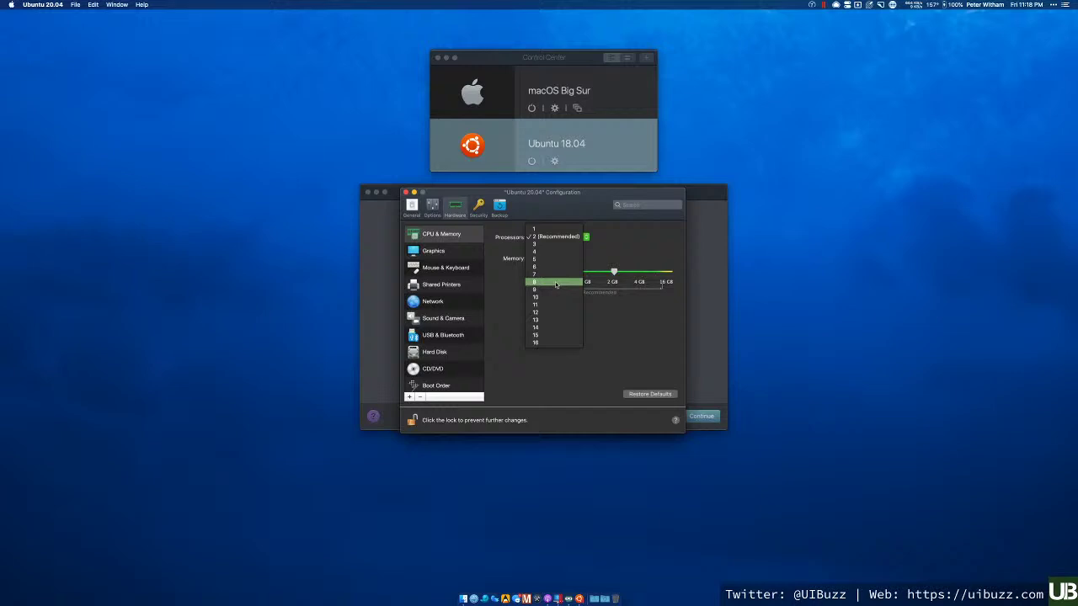
click(556, 284)
click(549, 237)
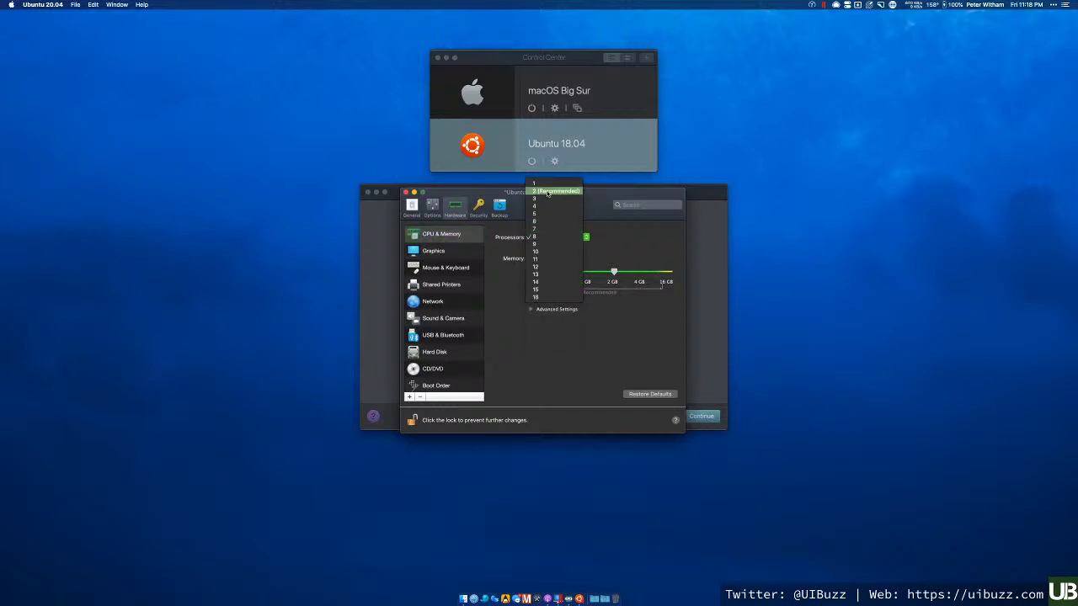
click(549, 236)
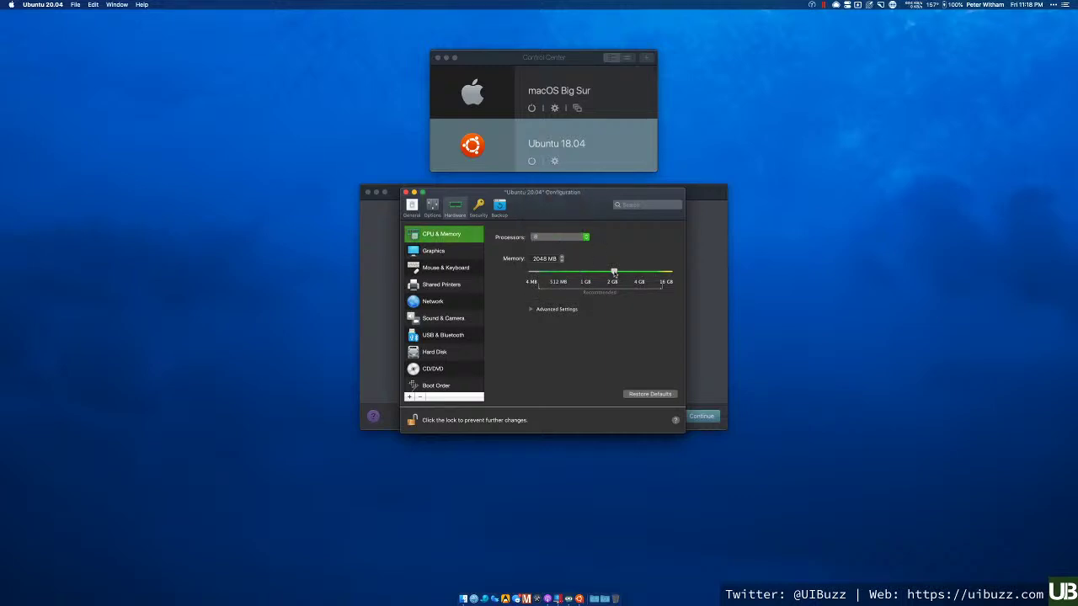
- Raise the VM memory from 2048 MB and fine-tune it to 3004 MB
drag(613, 273, 628, 274)
click(562, 257)
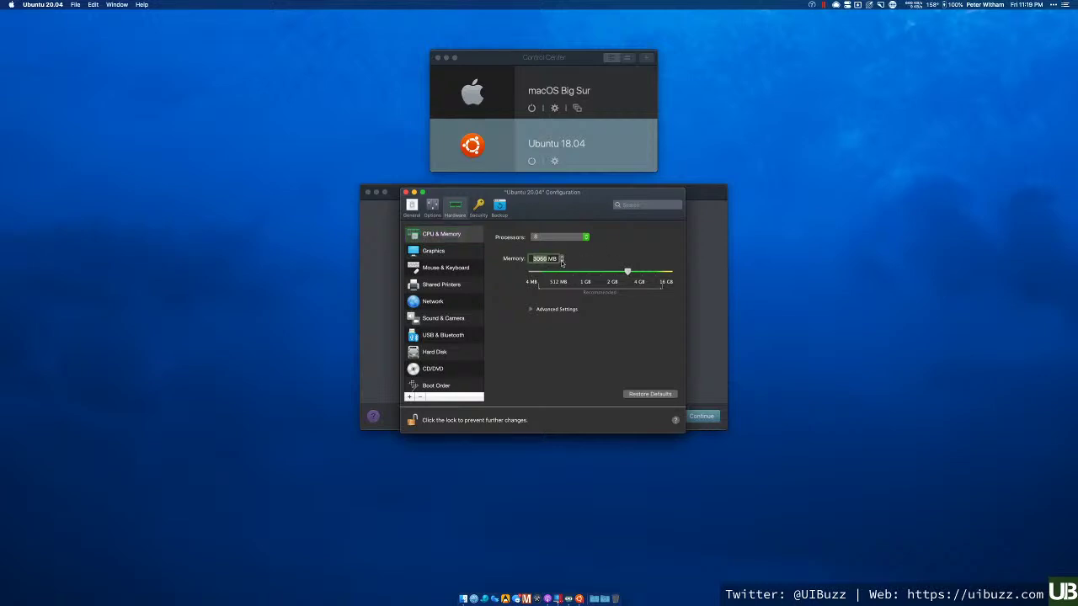
click(562, 263)
click(561, 262)
click(561, 263)
click(561, 262)
click(562, 262)
click(562, 263)
click(561, 263)
- Change the Ubuntu 20.04 graphics memory from 64 MB to Auto (Recommended), briefly checking Advanced Settings
click(444, 251)
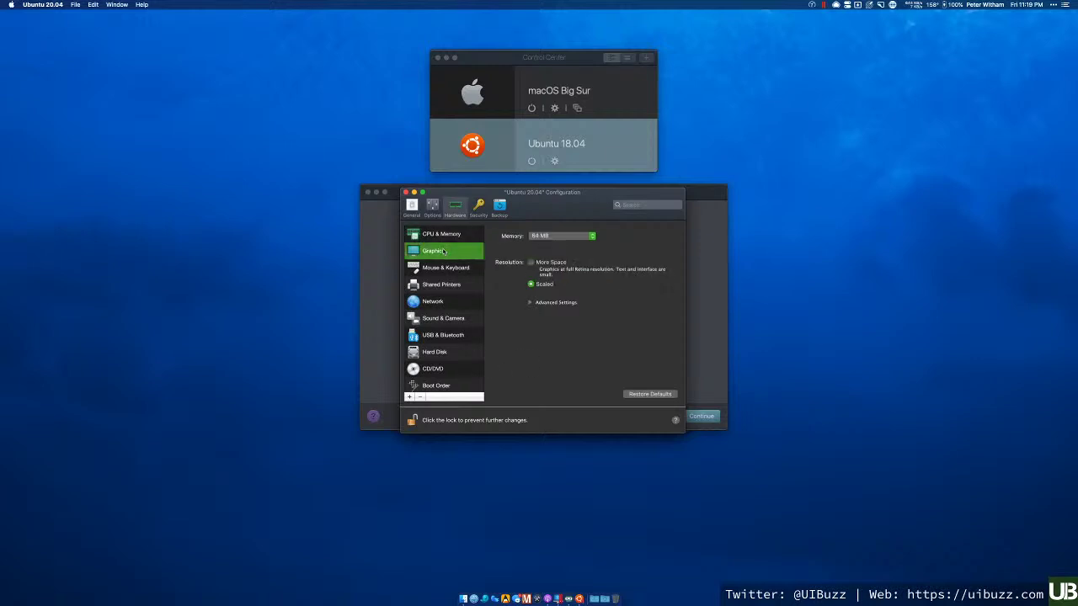
click(544, 236)
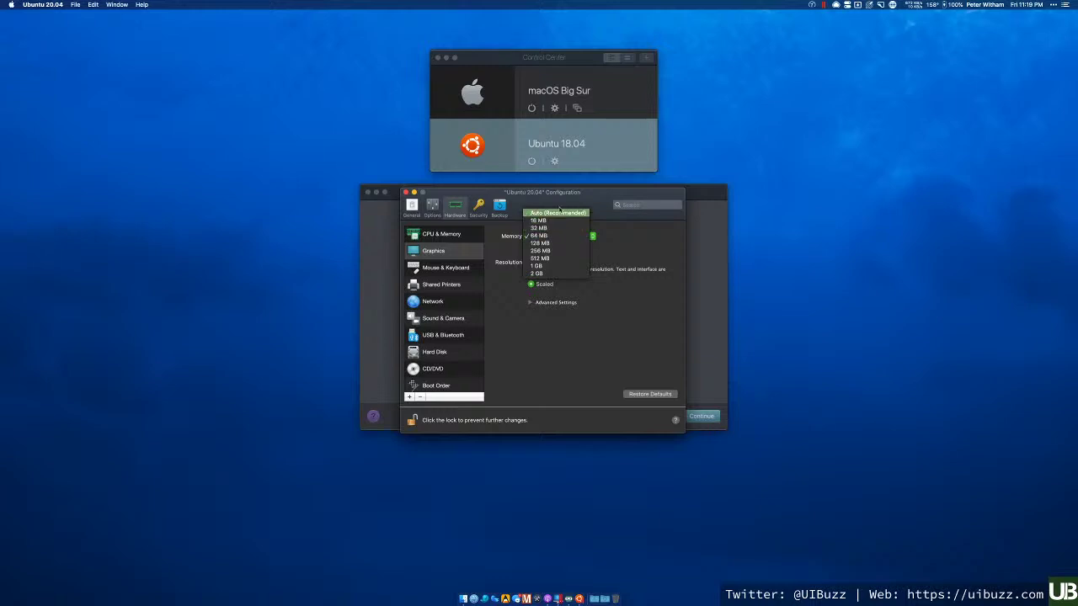
click(563, 213)
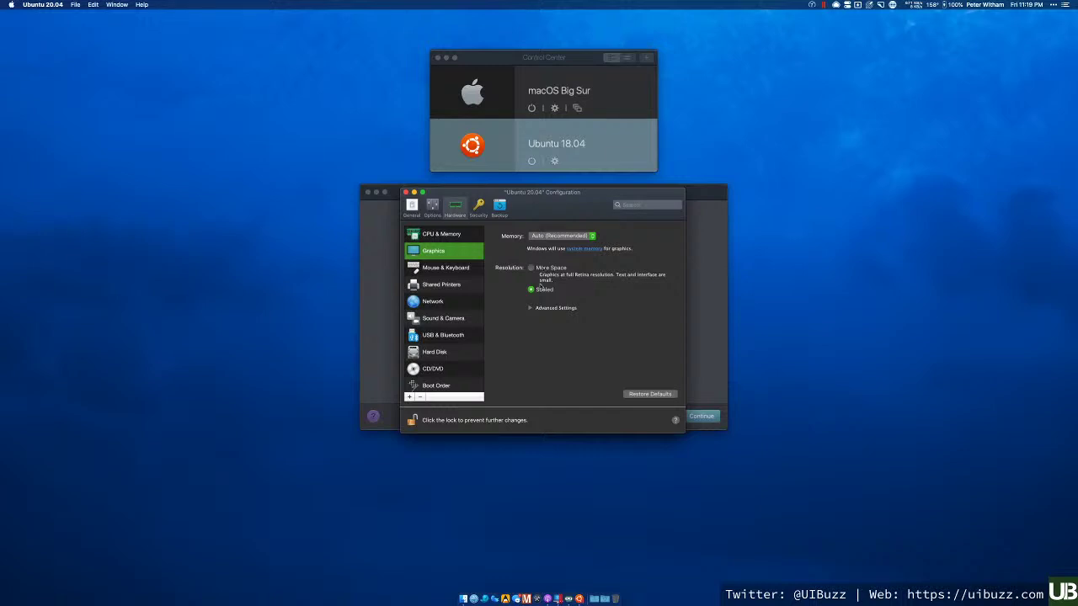
click(529, 308)
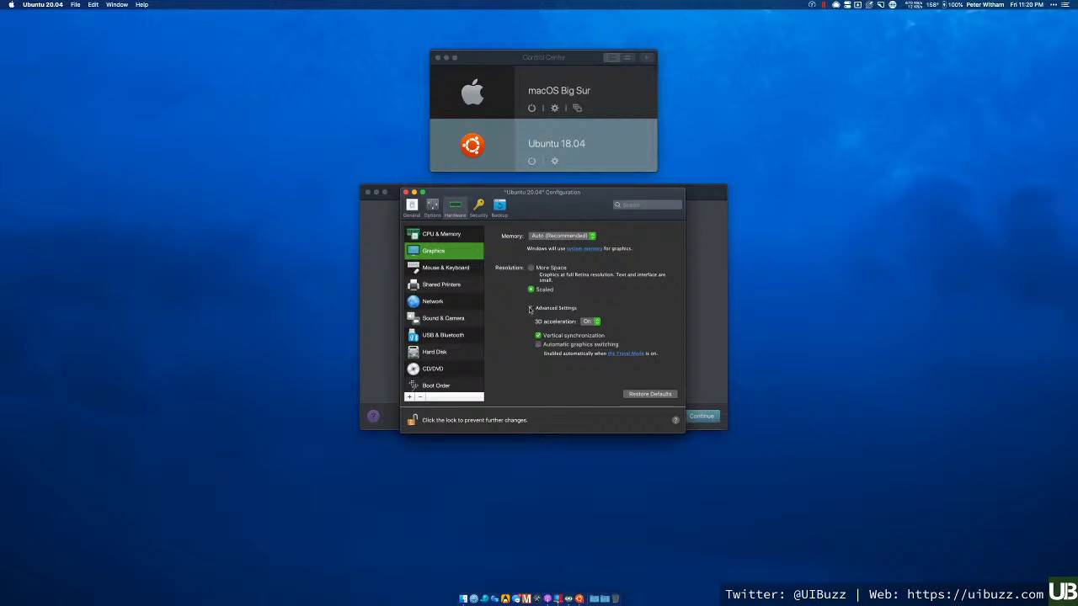
click(530, 308)
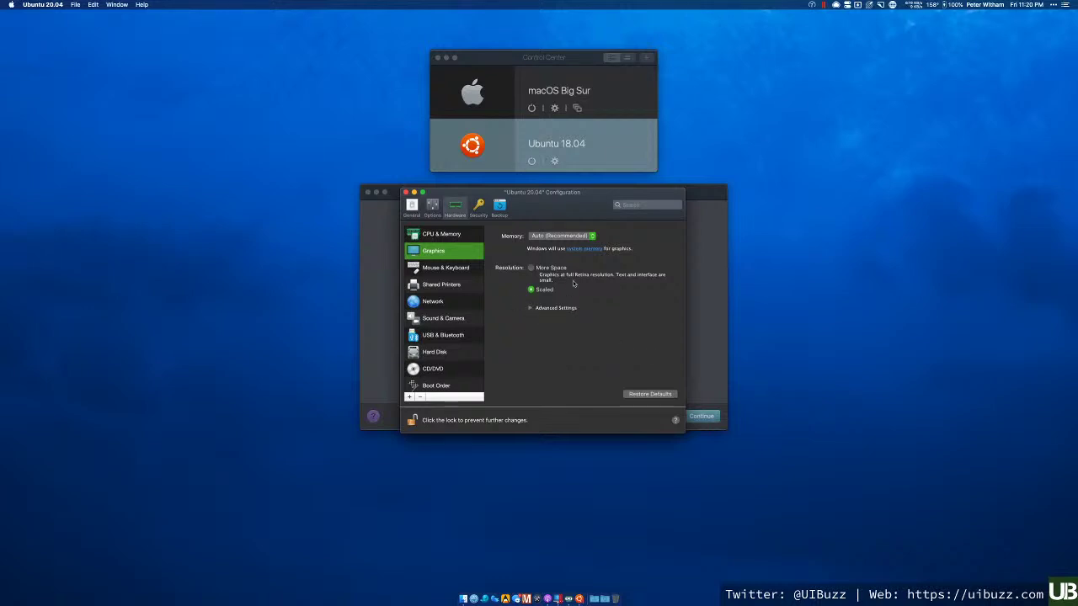
- Turn off Share Mac printers with Ubuntu Linux under Shared Printers
click(437, 271)
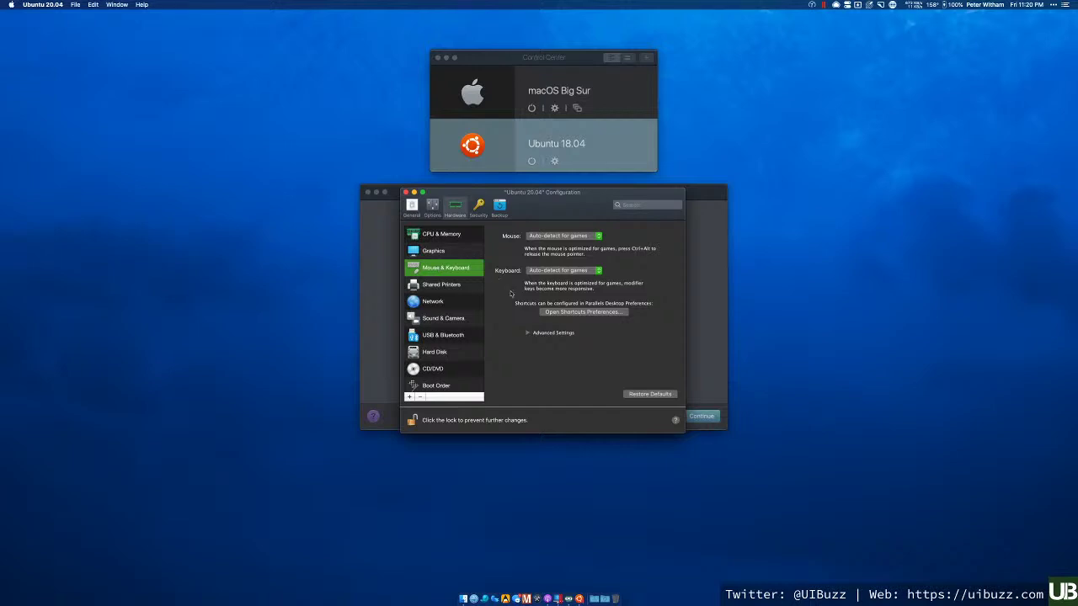
click(459, 288)
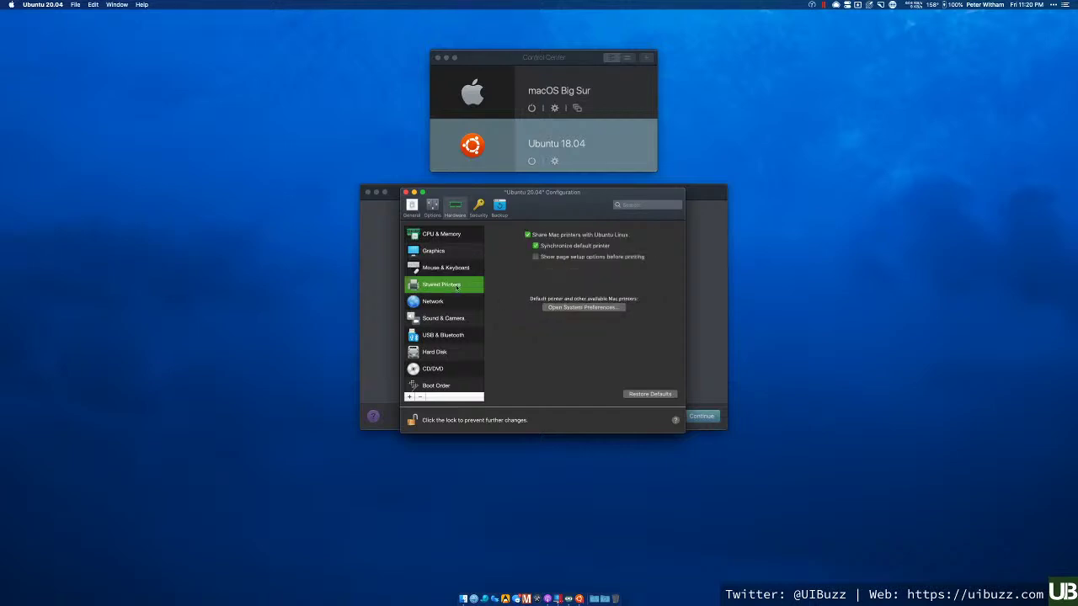
click(527, 234)
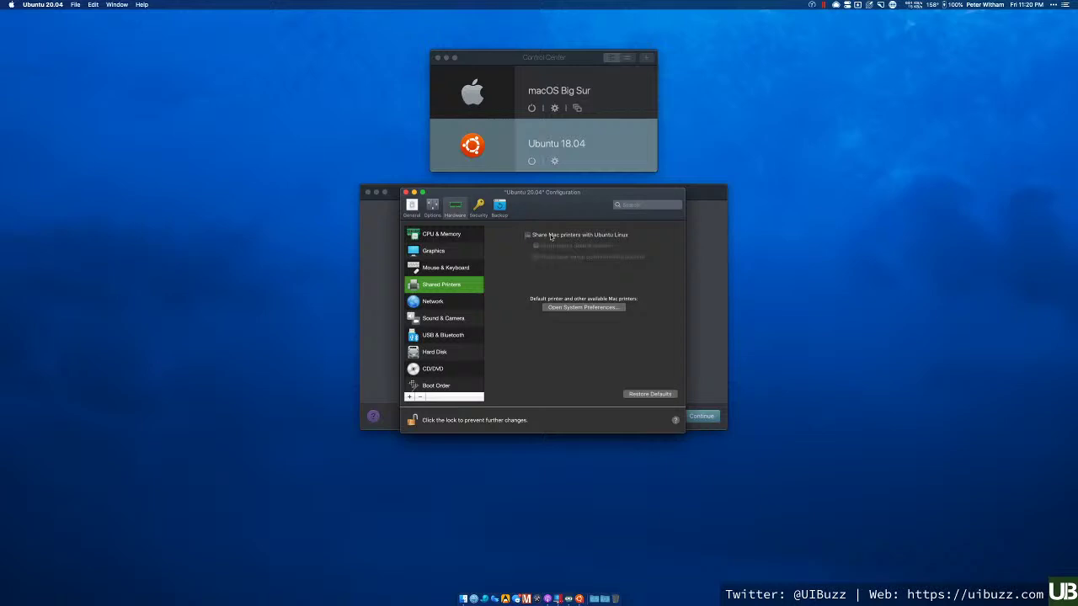
- Review the Network, Sound & Camera, and USB & Bluetooth settings
click(448, 305)
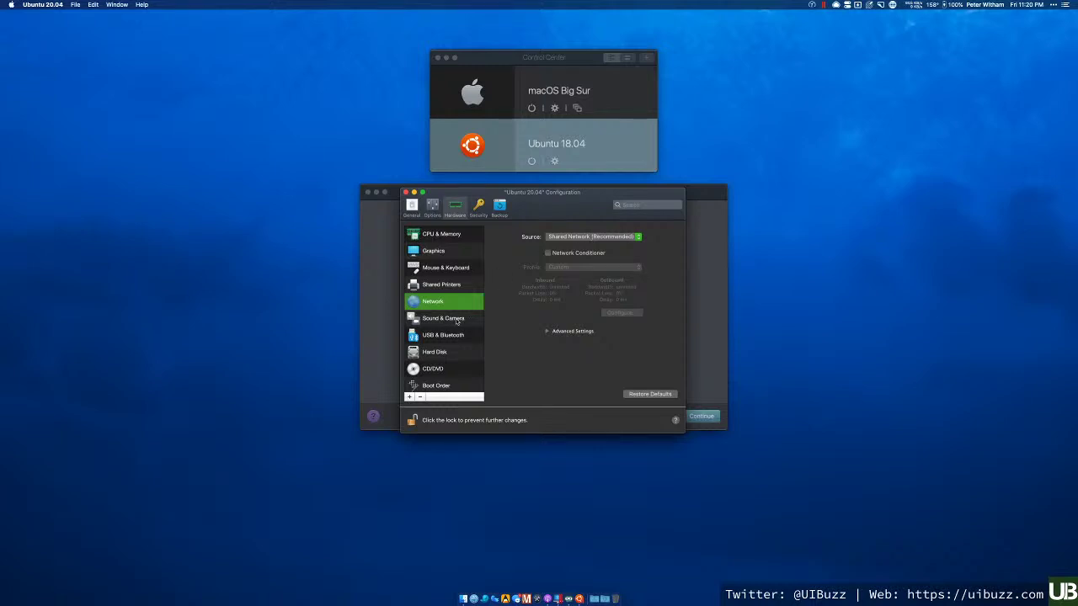
click(456, 321)
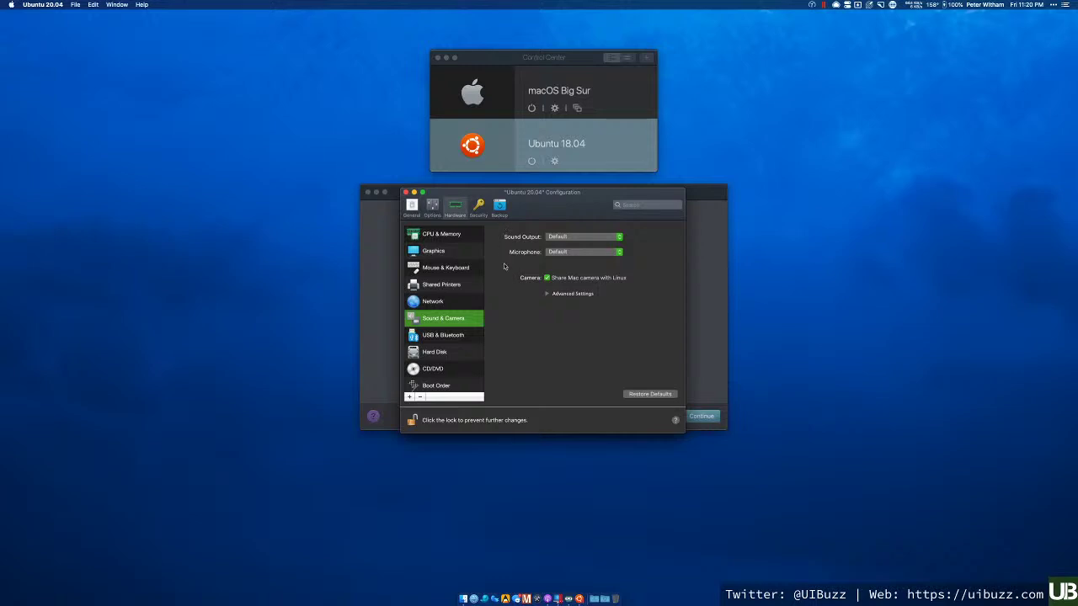
click(459, 337)
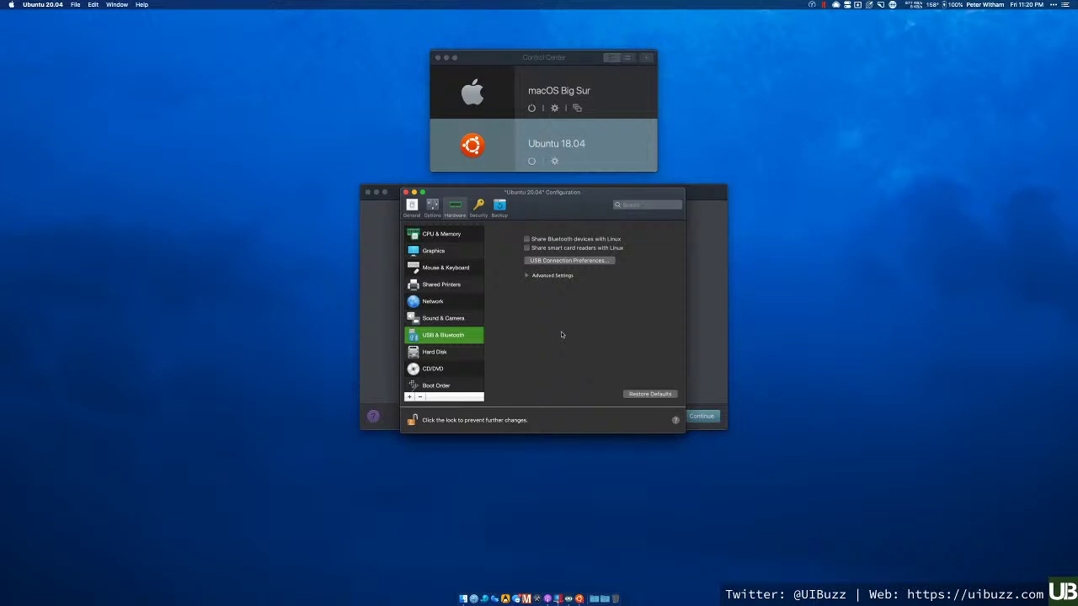
- Open the Hard Disk's advanced Properties to change the virtual disk size
click(454, 354)
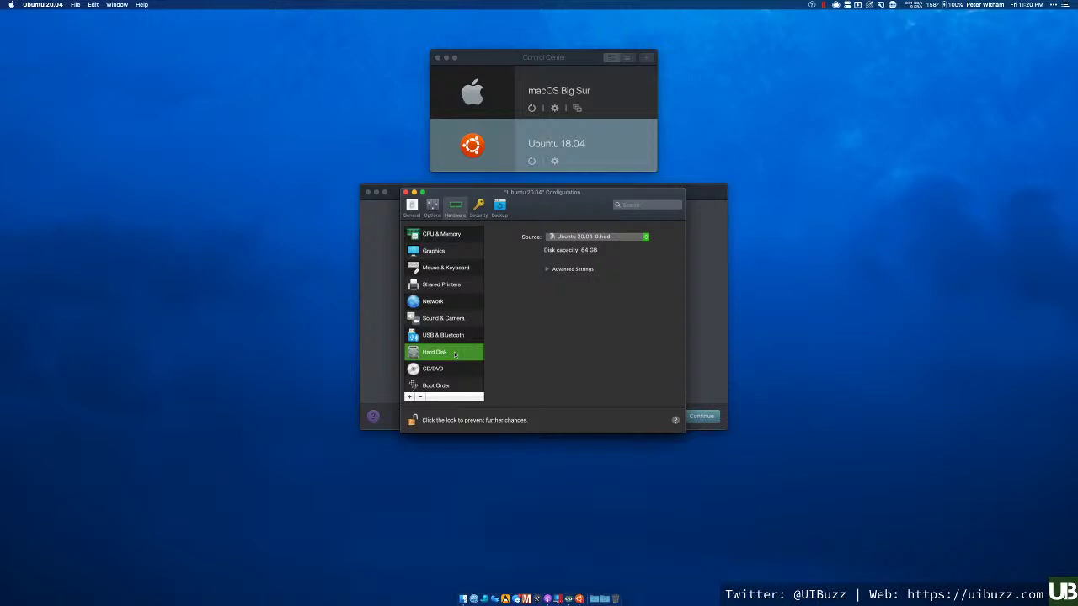
scroll(460, 299, down, 1)
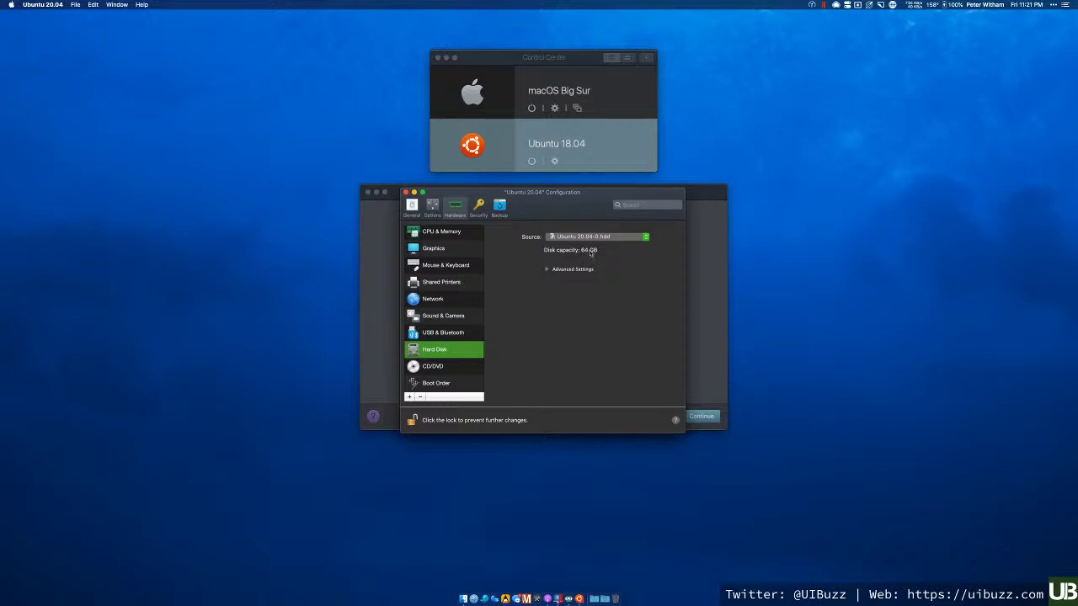
click(547, 270)
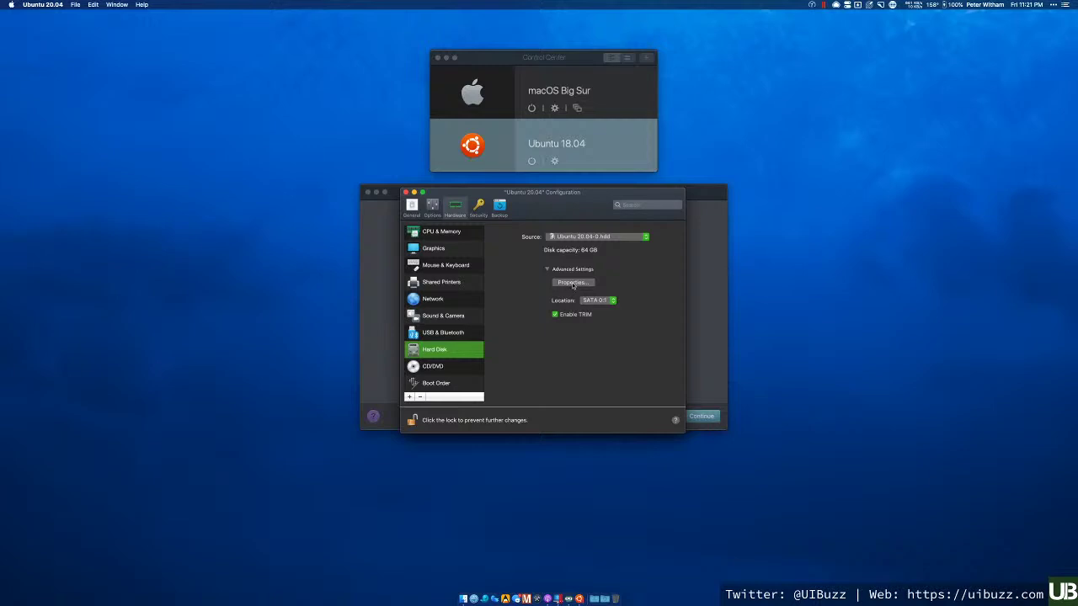
click(573, 283)
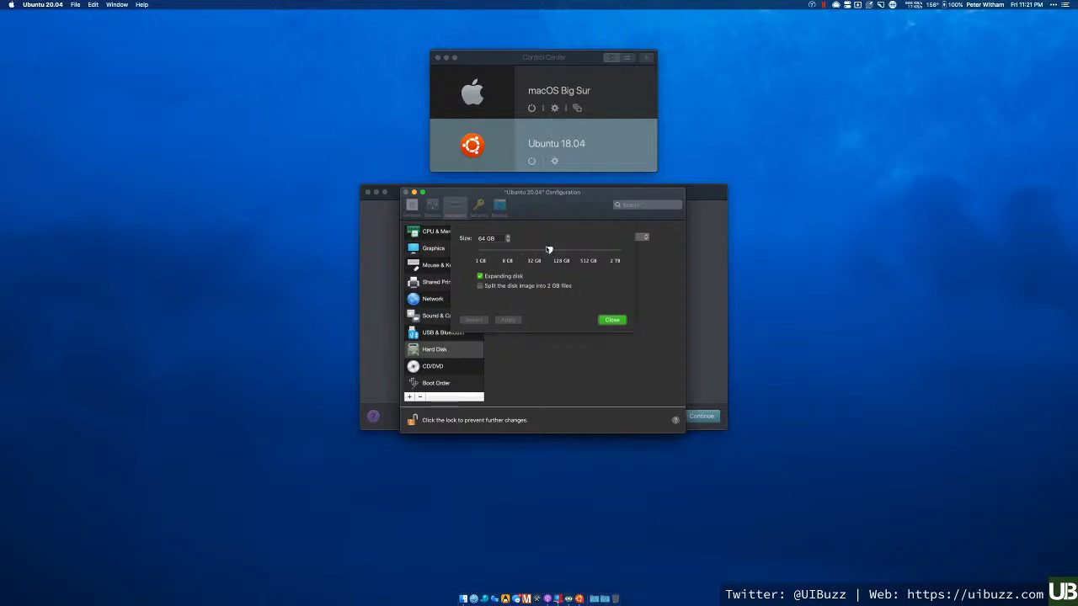
- Resize the virtual disk to 128 GB, apply it, and continue past the power-failure warning
drag(549, 250, 563, 251)
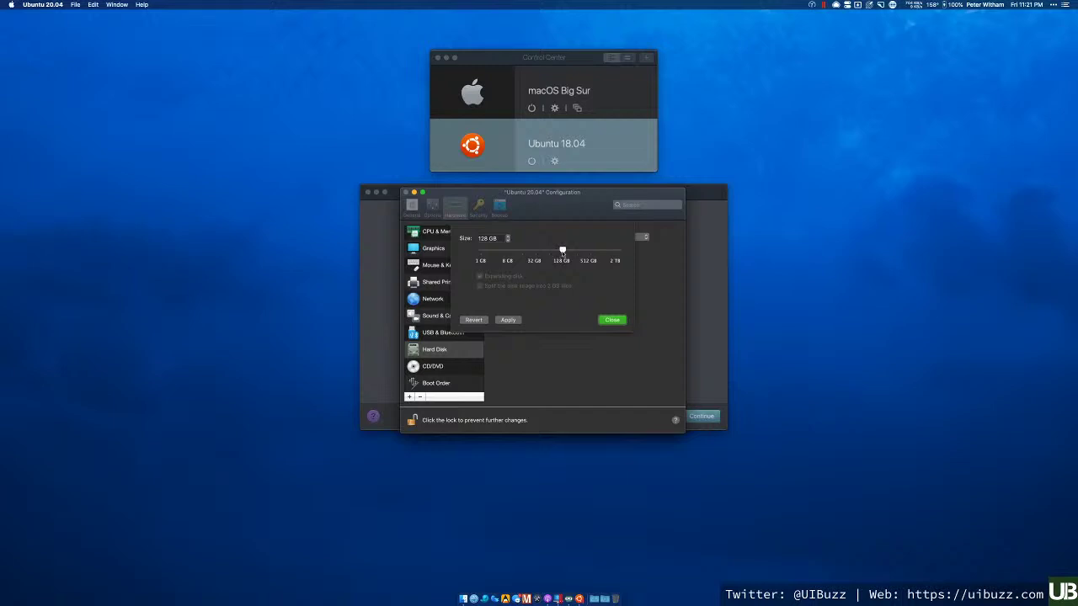
drag(563, 250, 554, 250)
drag(554, 250, 561, 250)
click(509, 320)
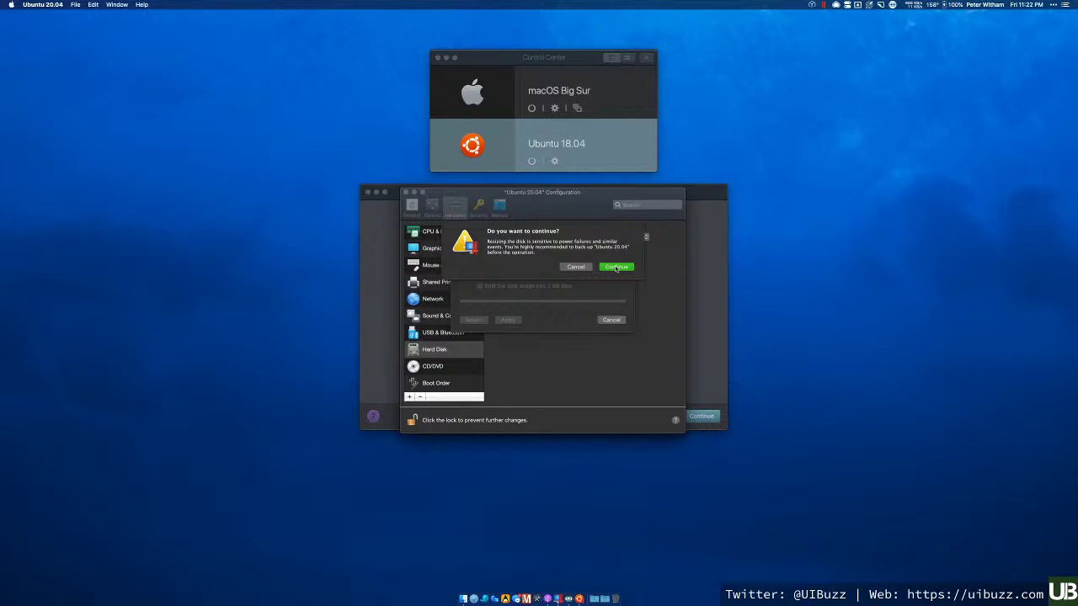
click(617, 267)
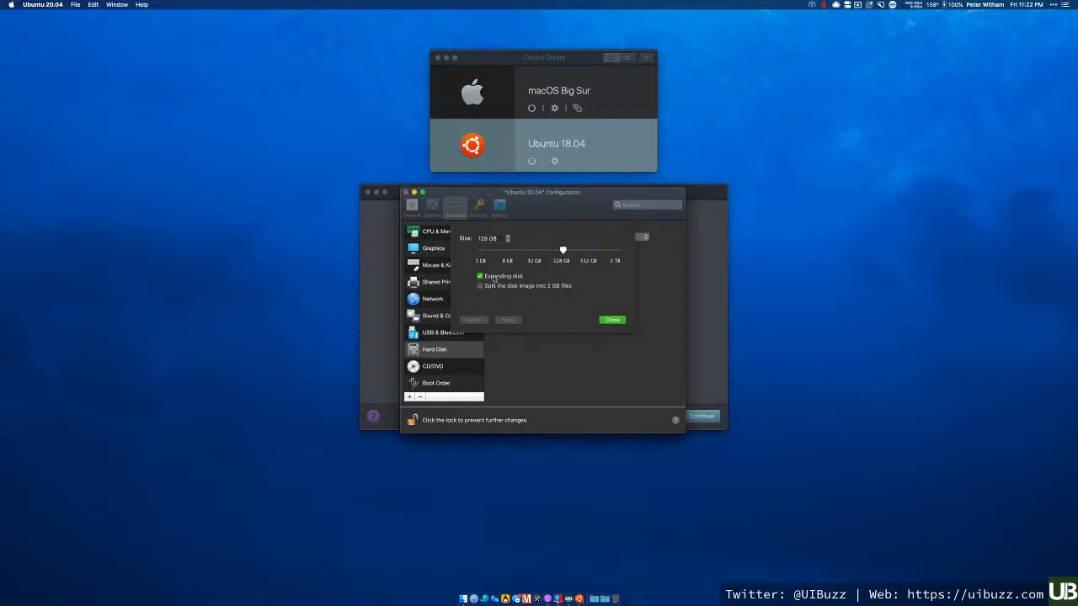
click(611, 321)
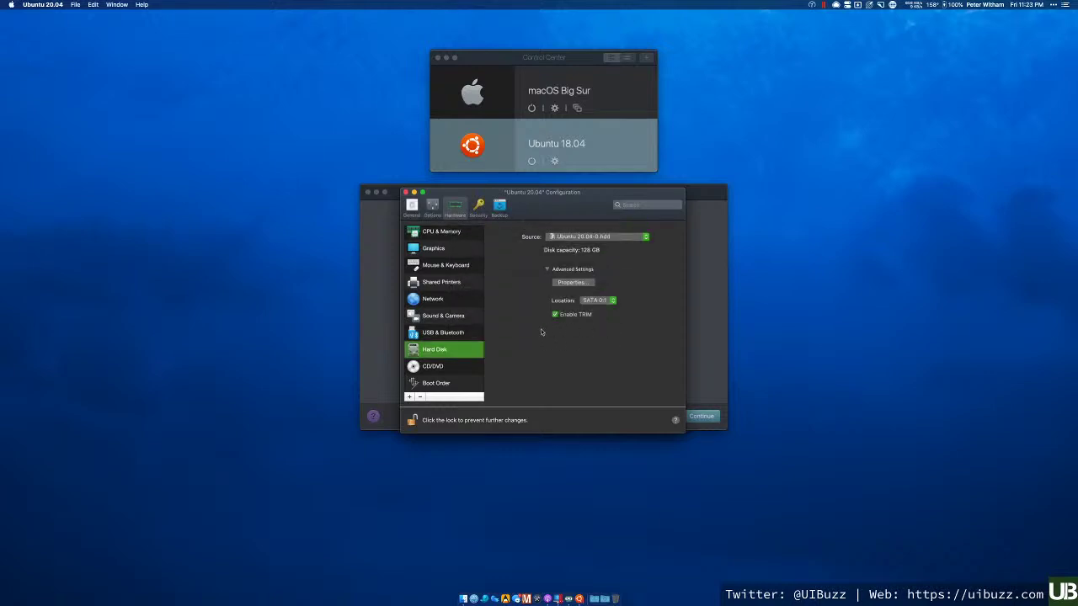
- Check CD/DVD and Boot Order, cancelling the disc image choice so the CD/DVD stays Disconnected
click(454, 368)
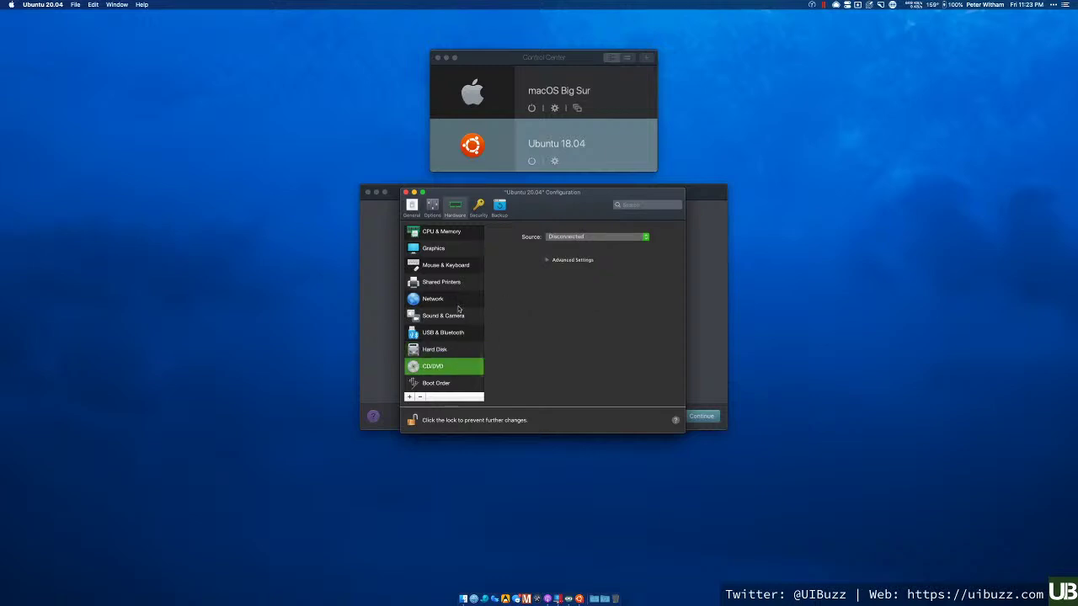
click(456, 383)
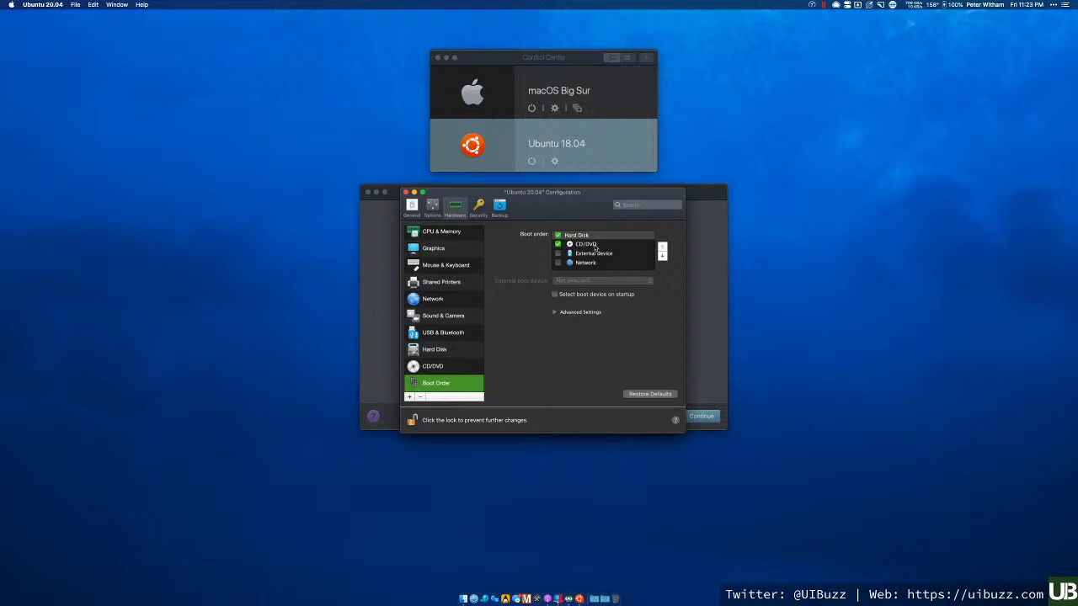
click(431, 366)
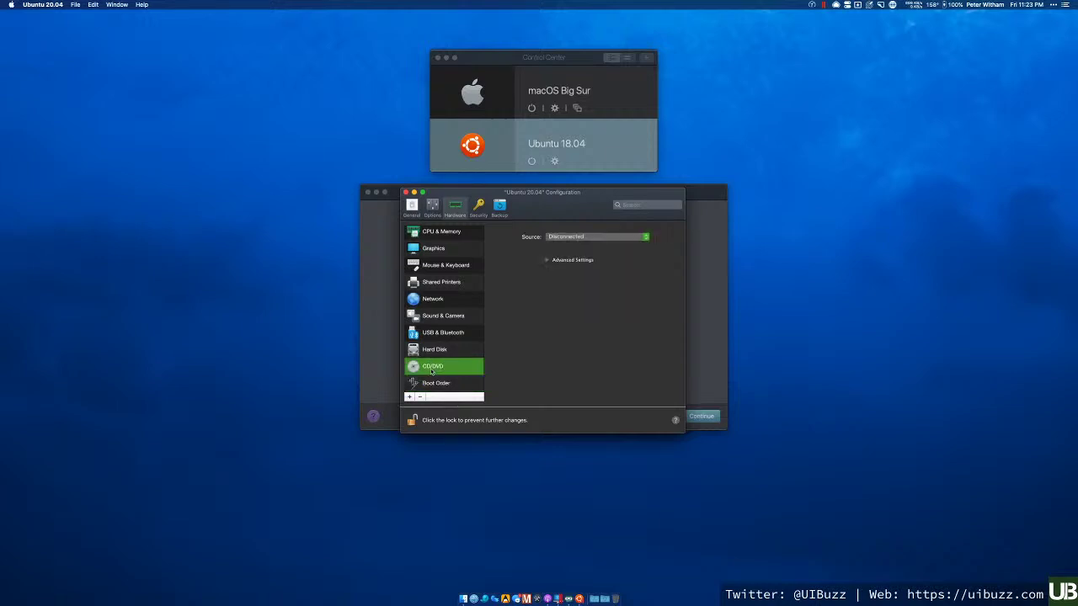
click(571, 236)
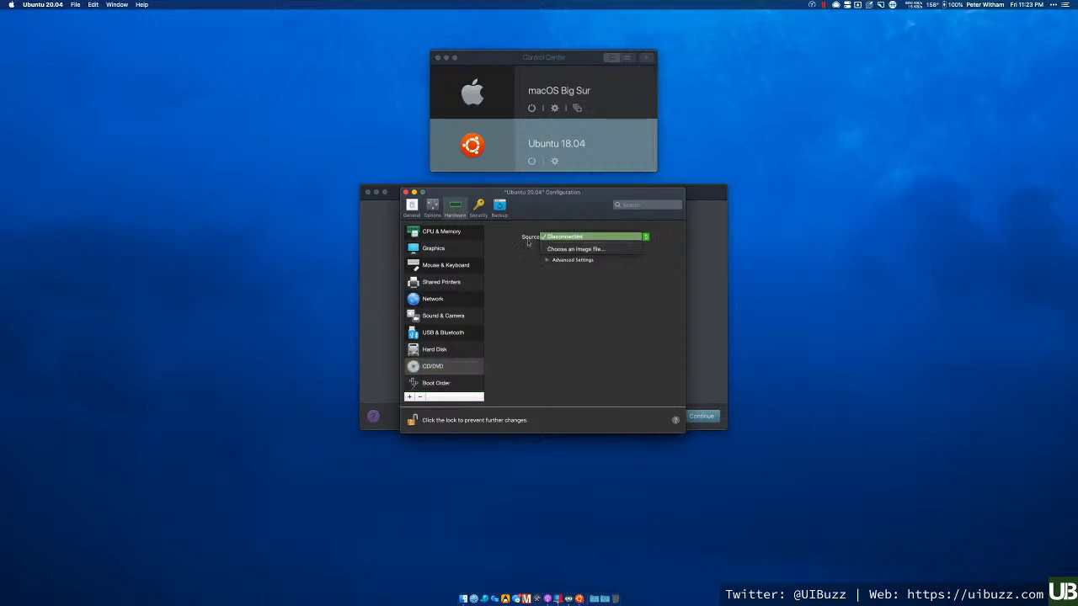
click(569, 251)
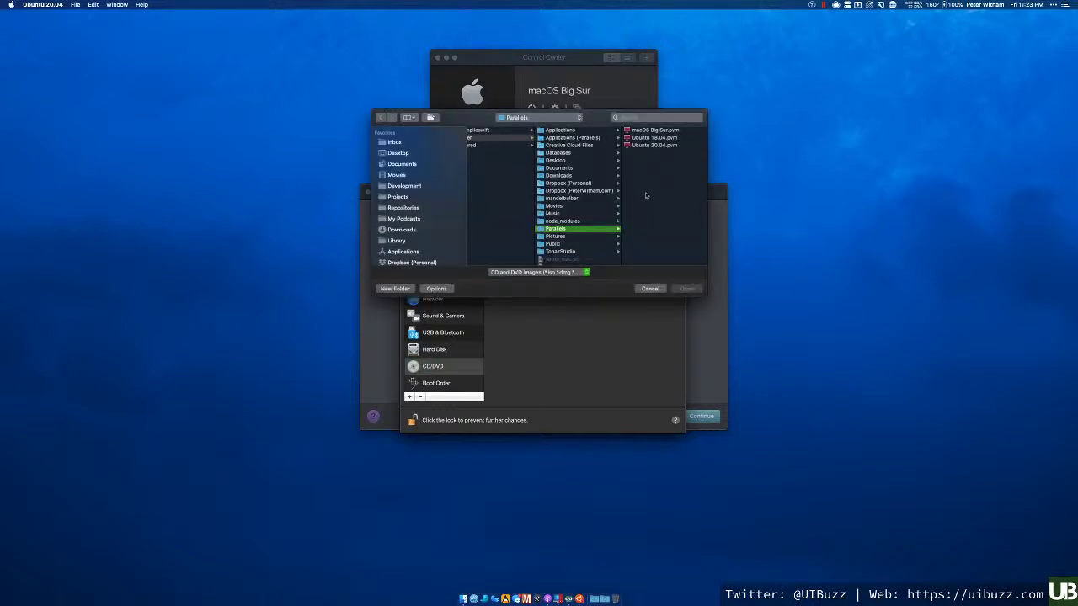
click(650, 289)
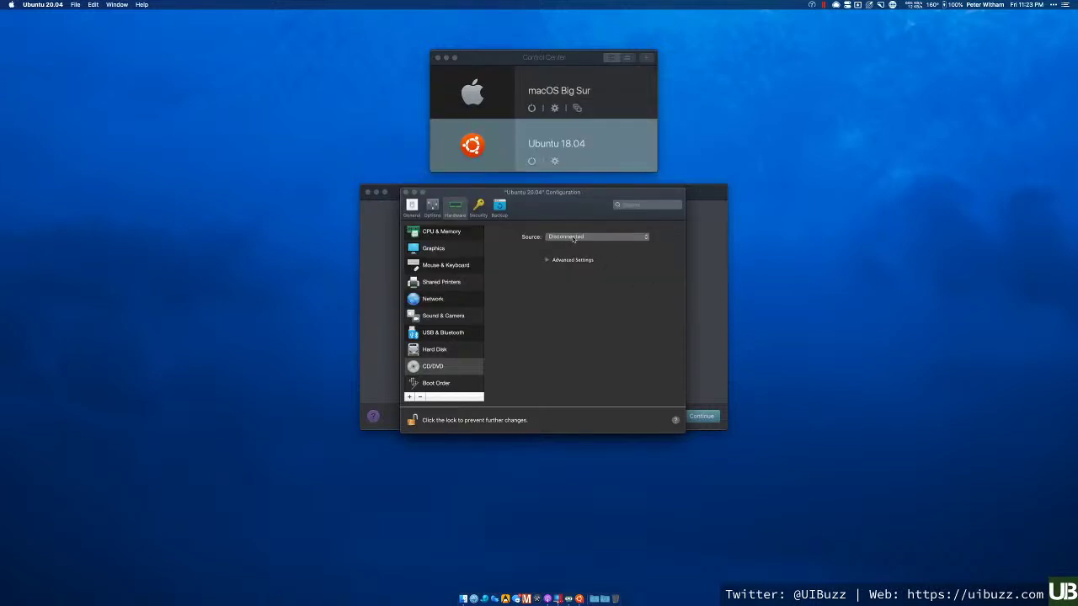
click(436, 386)
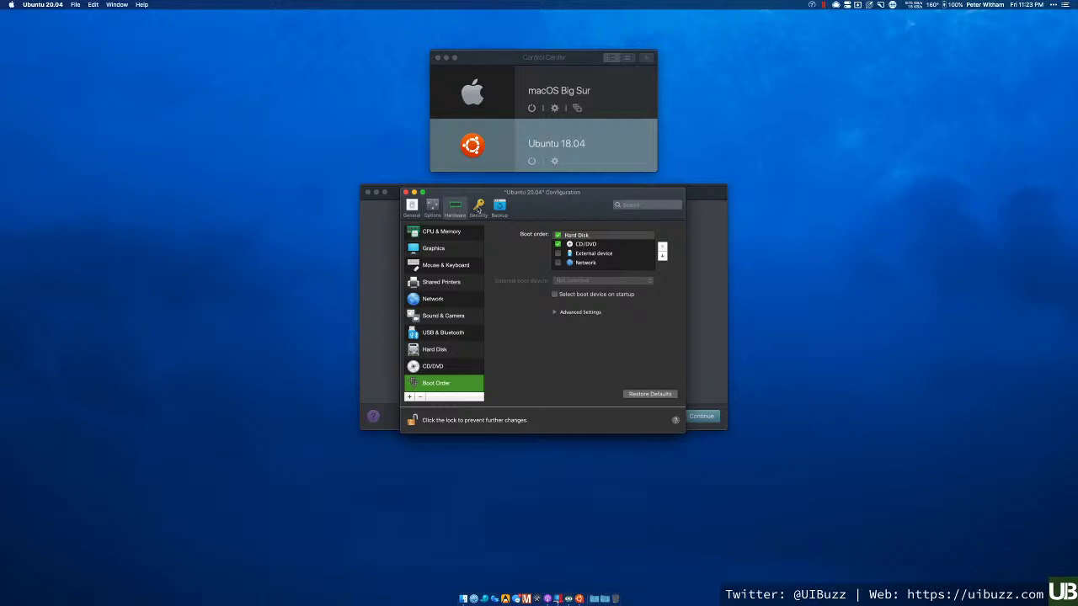
- Look through General, Options Sharing and Hardware, then tick Isolate Linux from Mac under Security
click(478, 208)
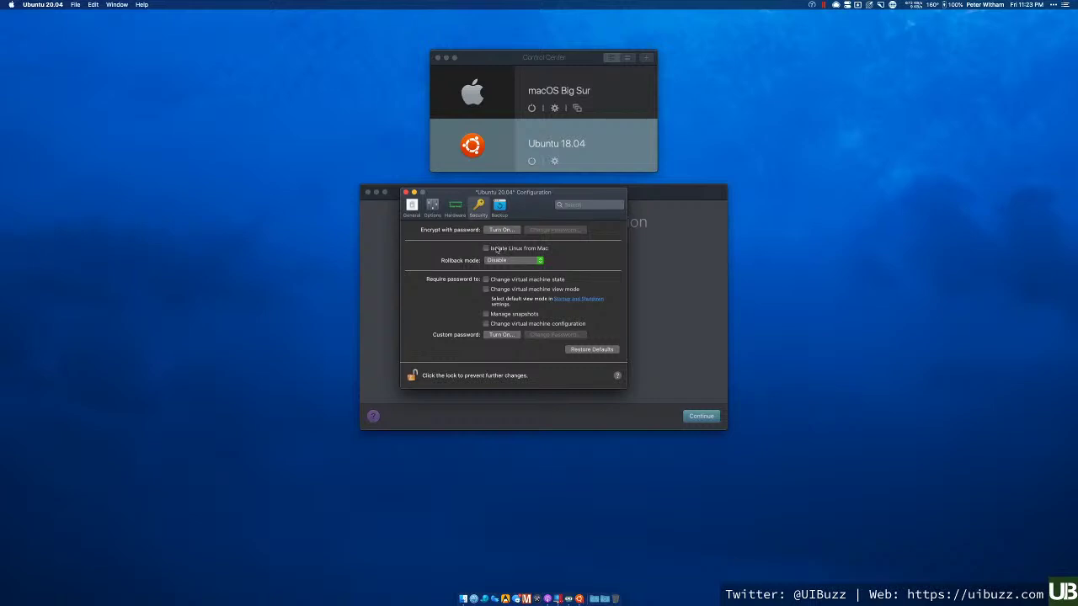
click(411, 206)
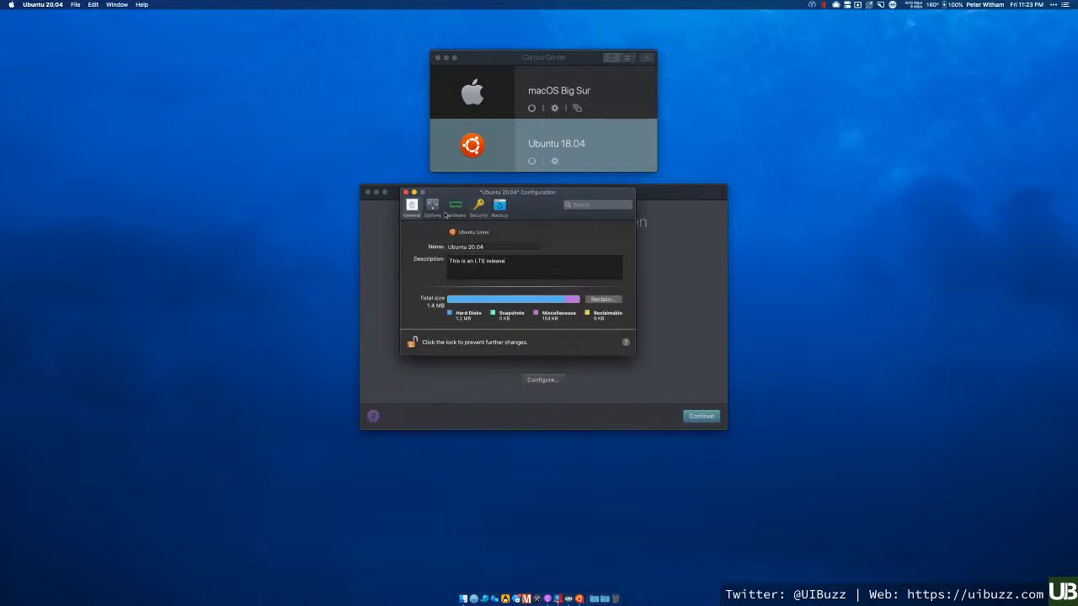
click(432, 207)
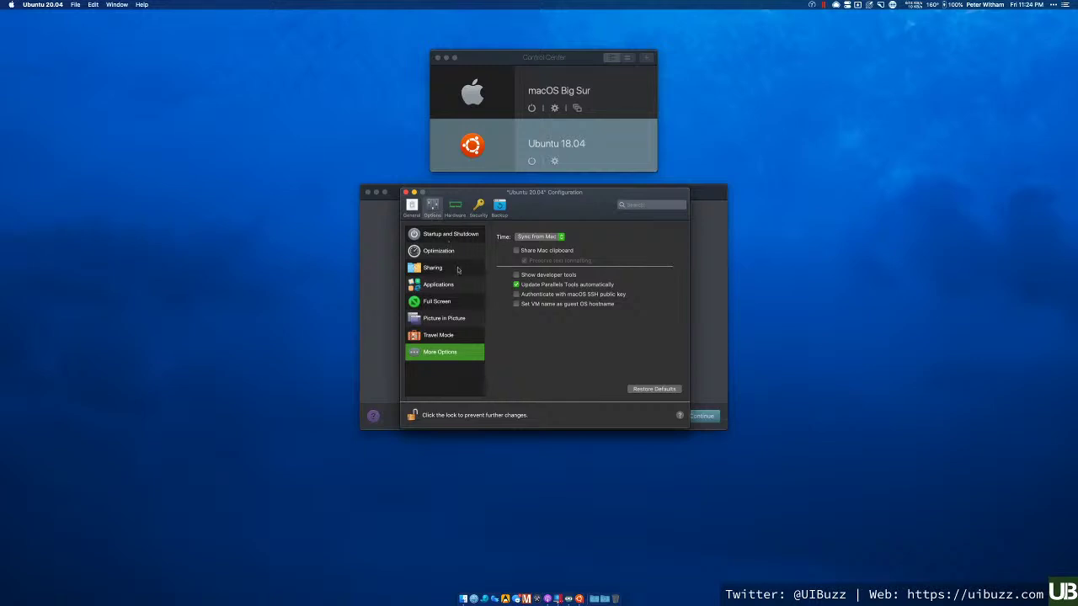
click(442, 268)
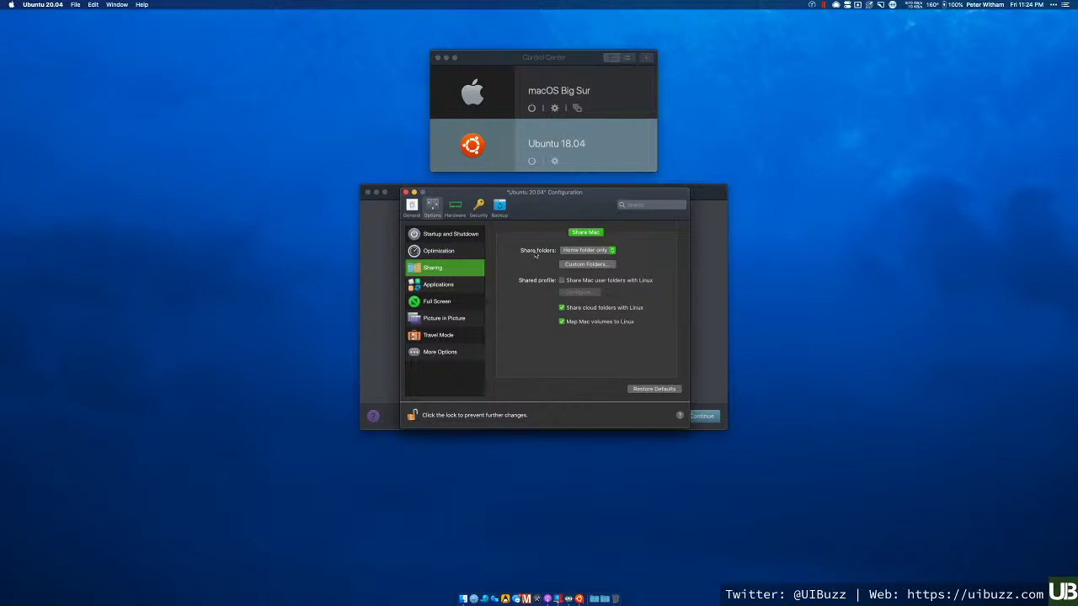
click(457, 208)
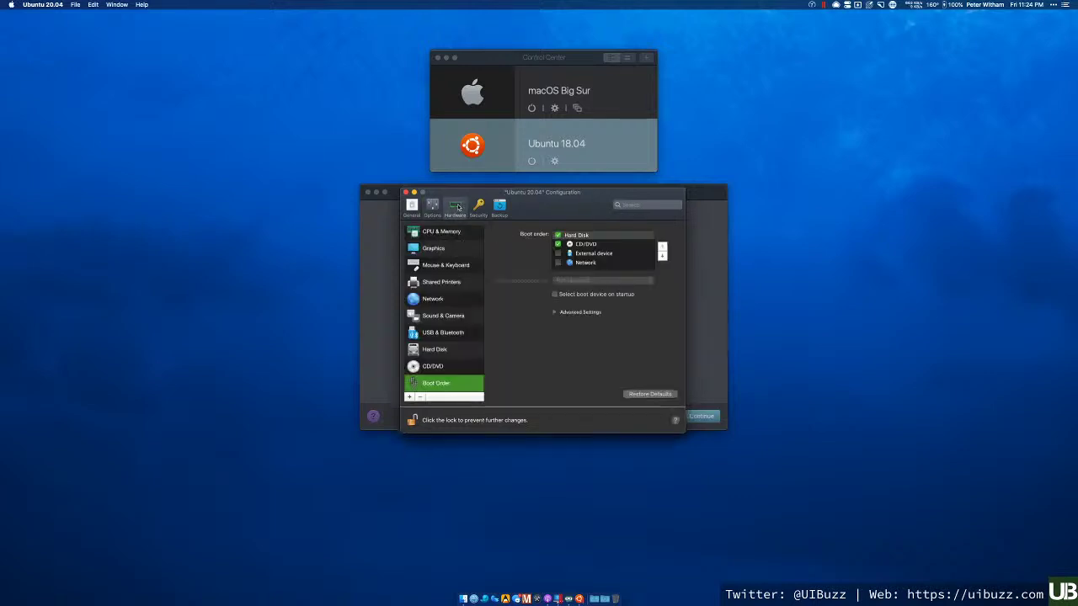
click(478, 207)
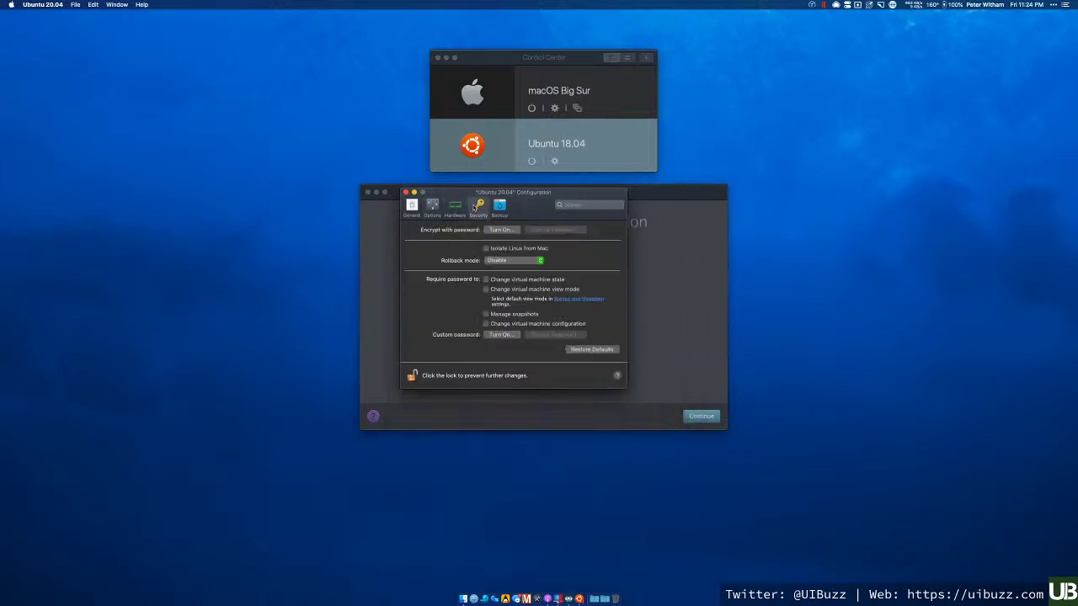
click(499, 249)
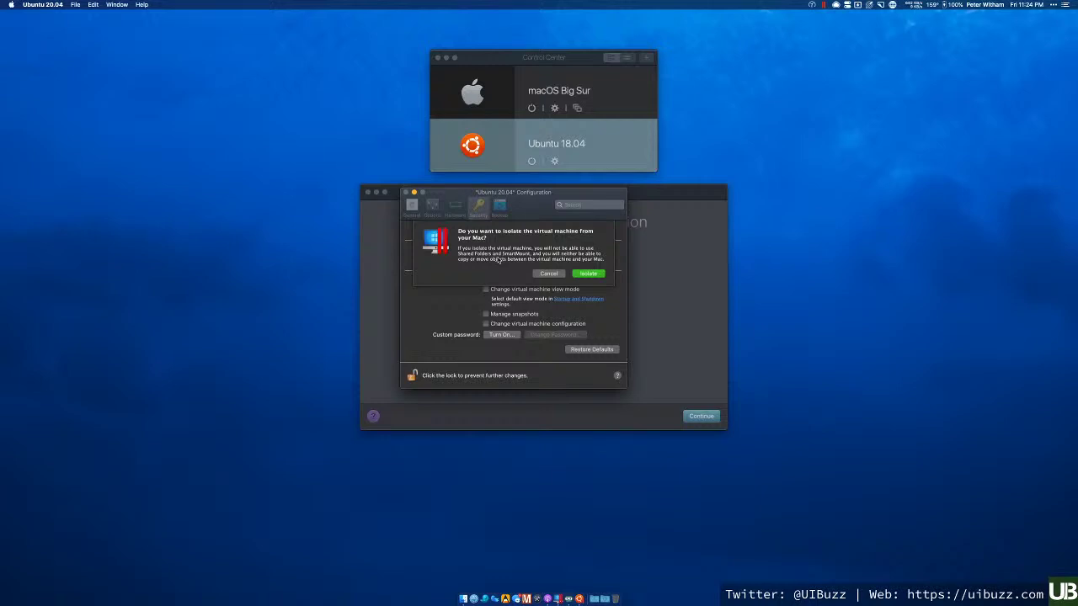
- Confirm Isolate, verify folder sharing is unavailable, and view the Backup settings with SmartGuard off
click(587, 274)
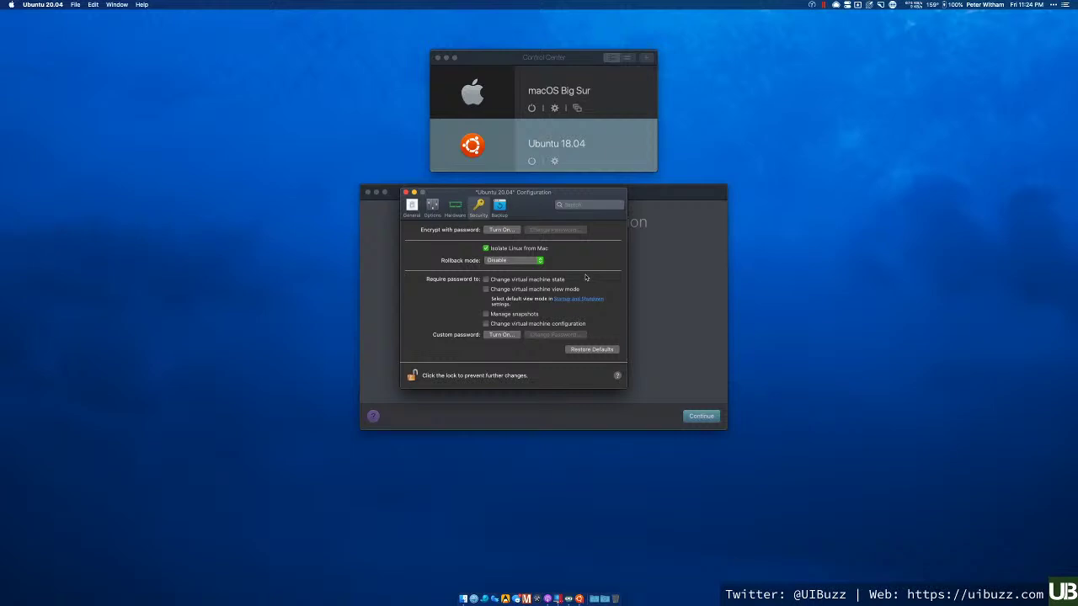
click(433, 207)
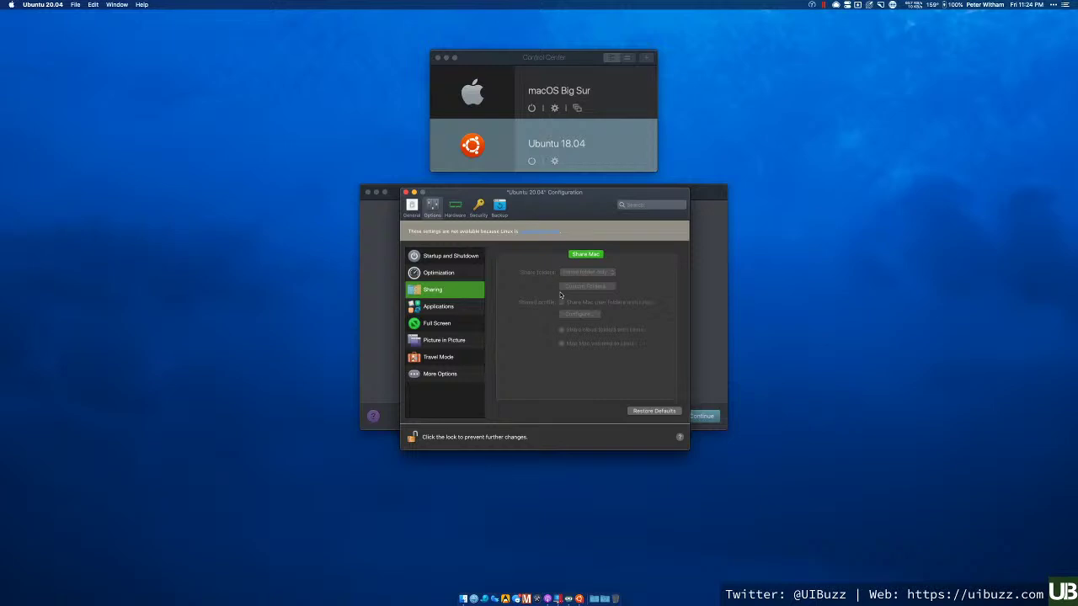
click(480, 208)
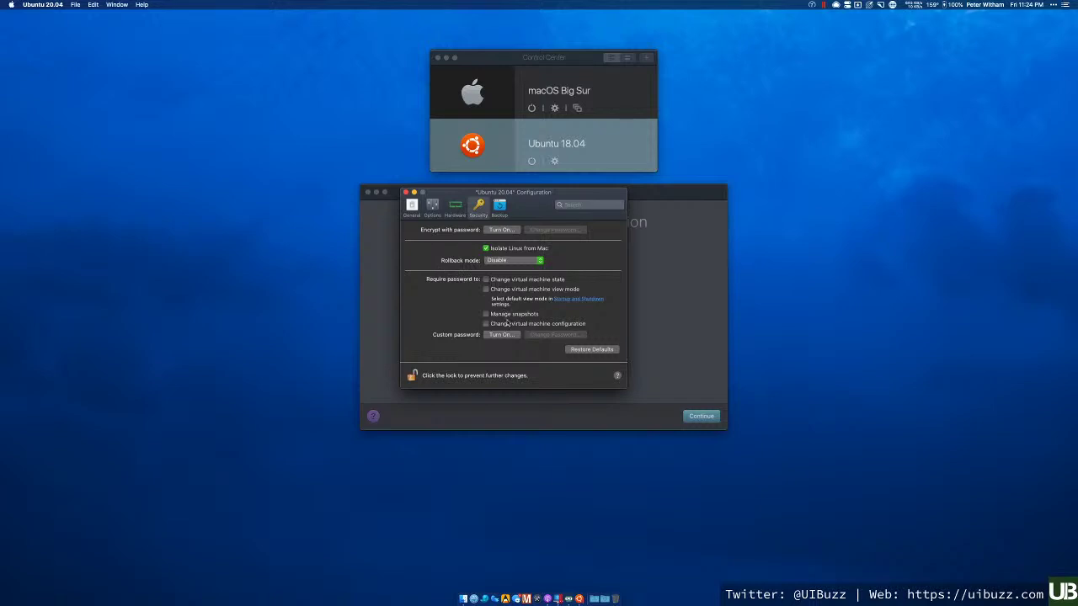
click(499, 207)
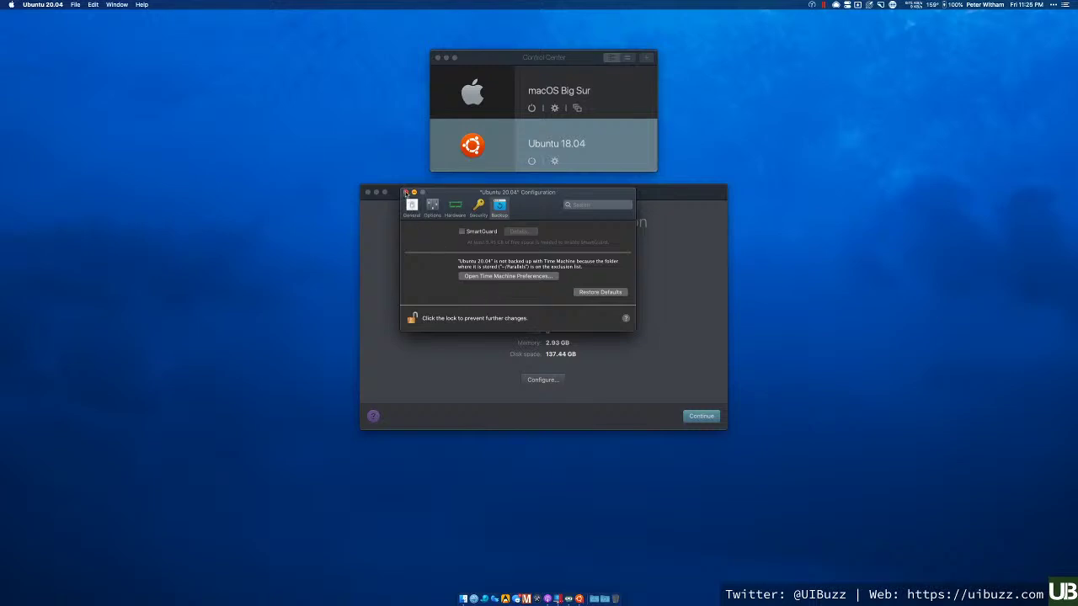
- Close Configuration, continue the Installation Assistant to boot the VM, and dismiss the battery notification
click(406, 193)
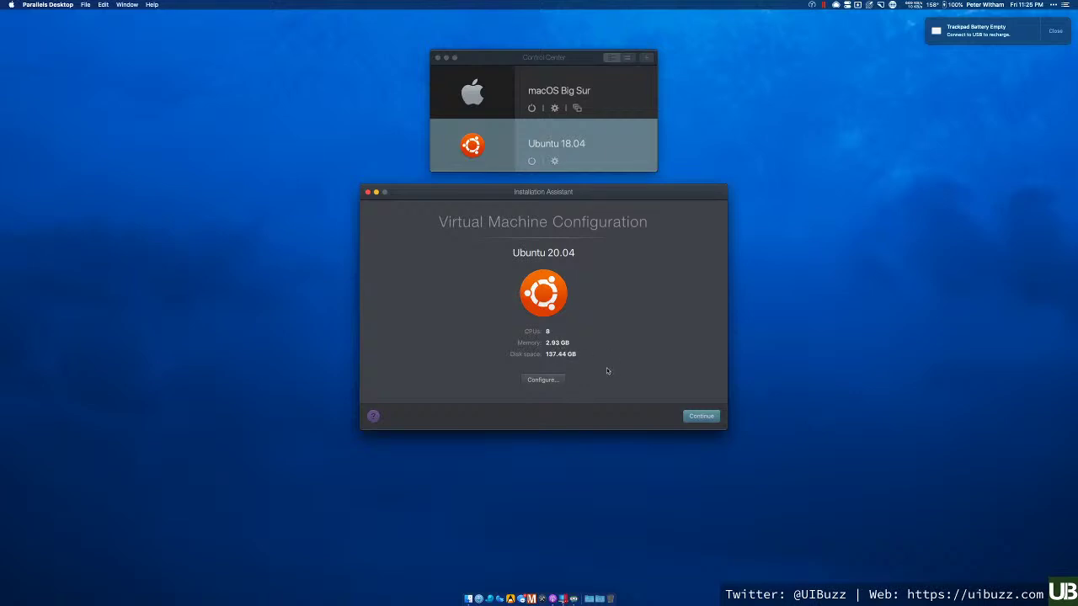
click(699, 417)
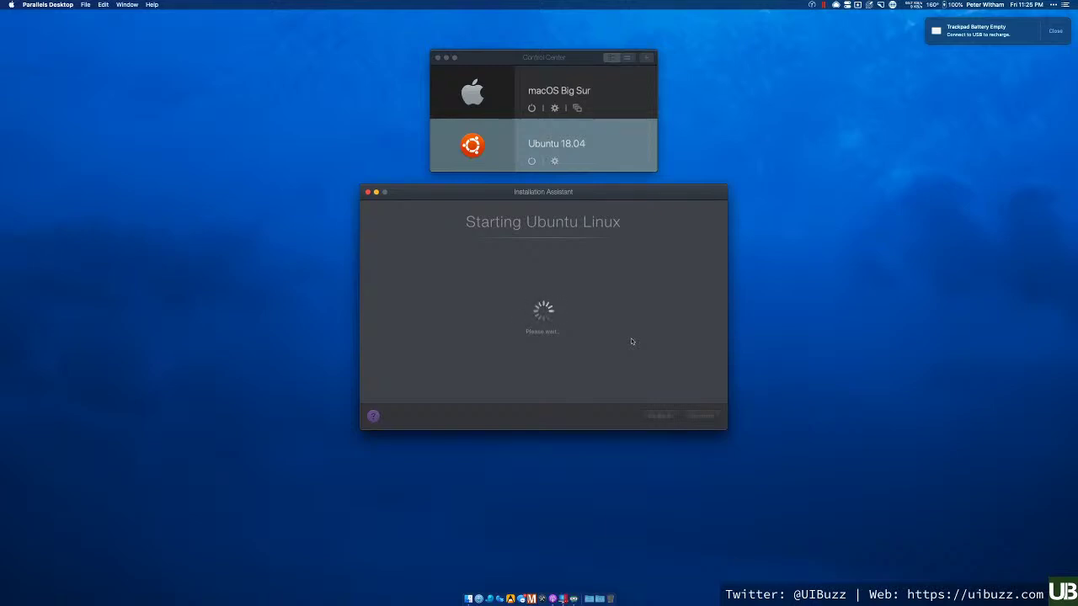
click(1053, 31)
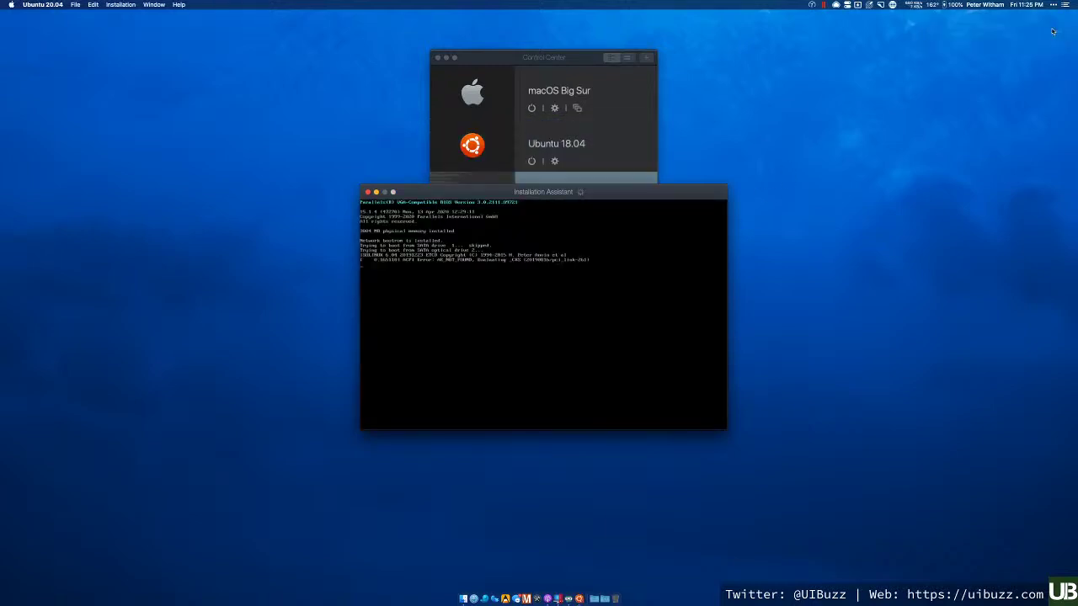
- Let the Ubuntu 20.04 install progress to clean-up, then bring the Control Center VM list forward
click(563, 57)
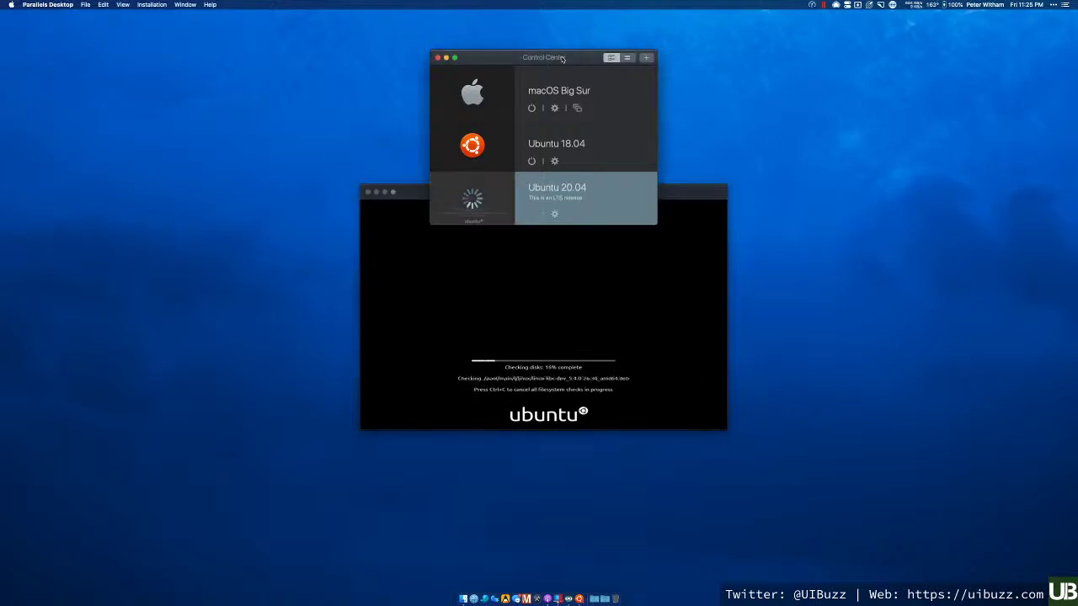
click(667, 190)
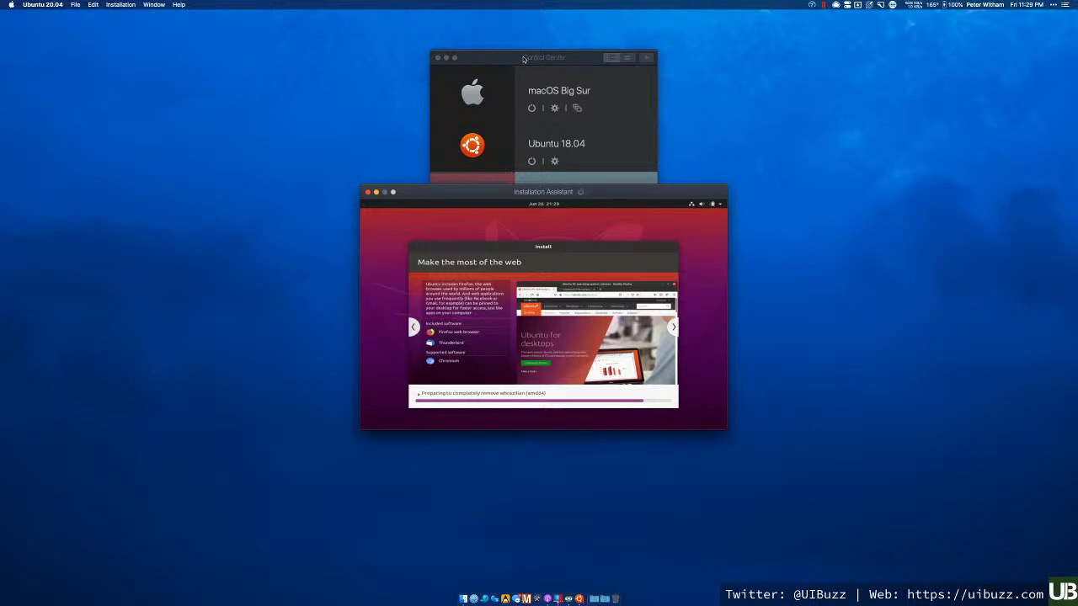
click(523, 59)
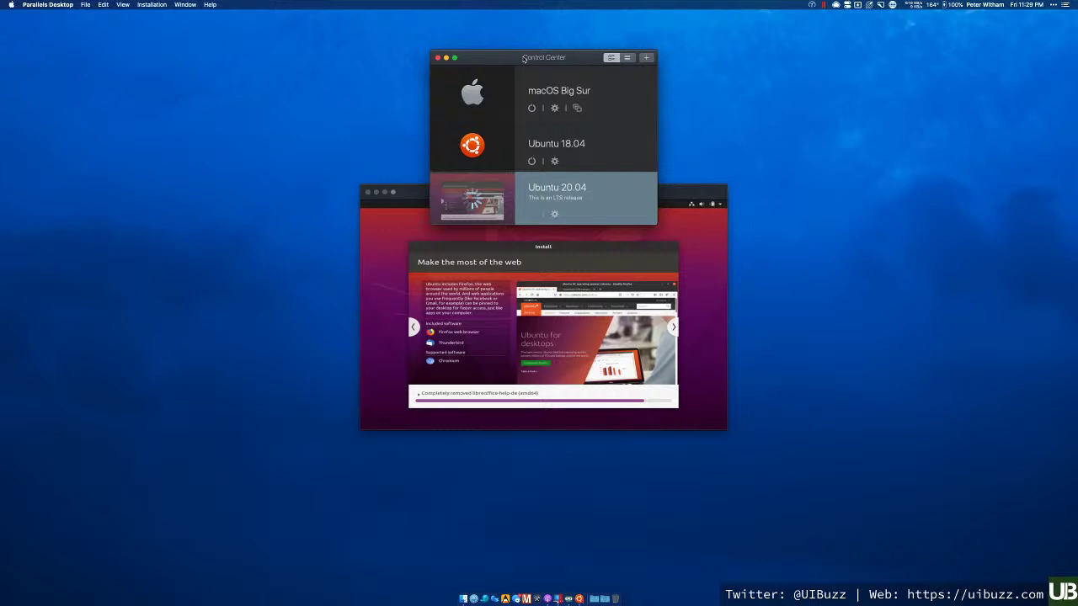
- Show the Ubuntu 18.04 virtual machine's .pvm file in Finder from Control Center
right_click(600, 197)
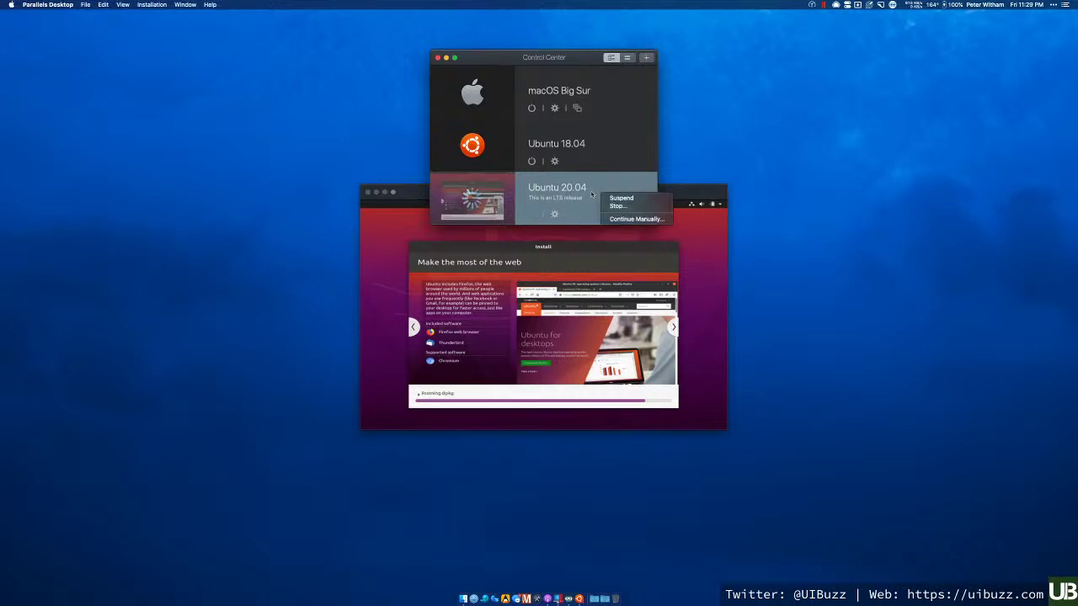
click(598, 143)
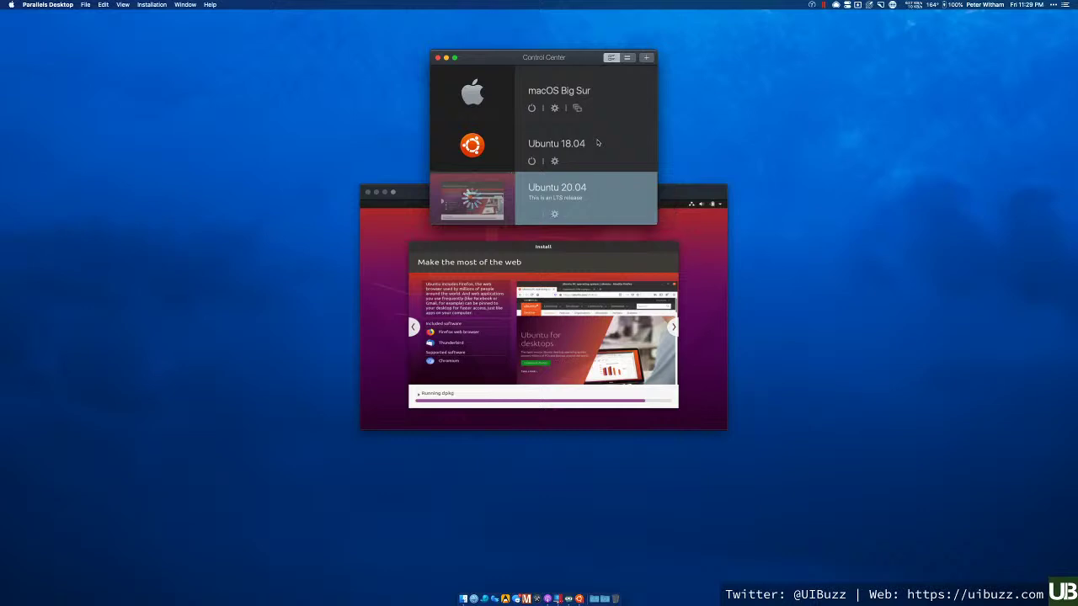
click(597, 143)
right_click(597, 143)
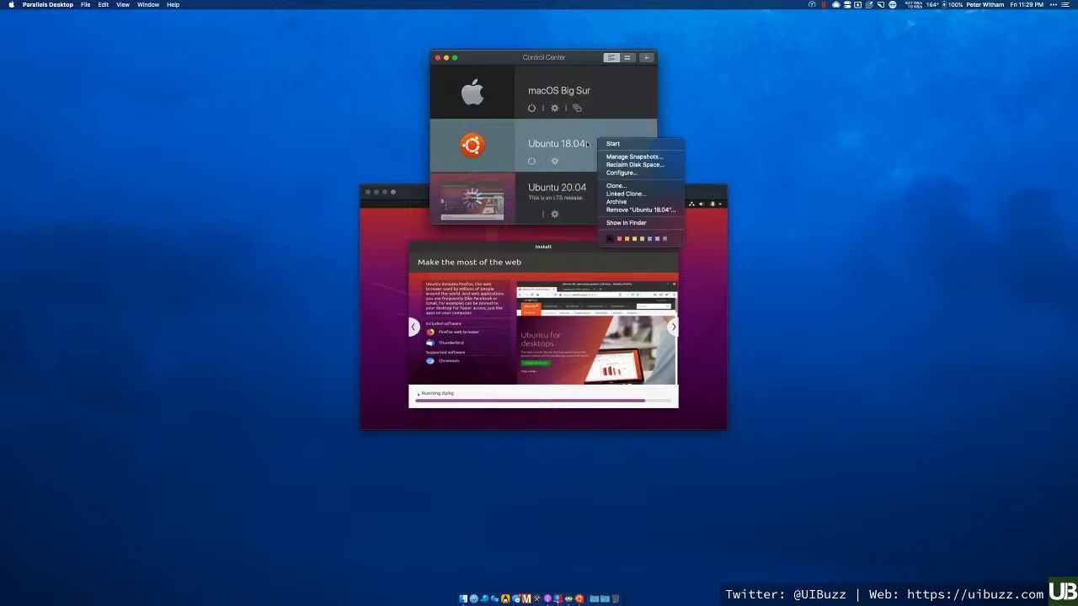
click(612, 223)
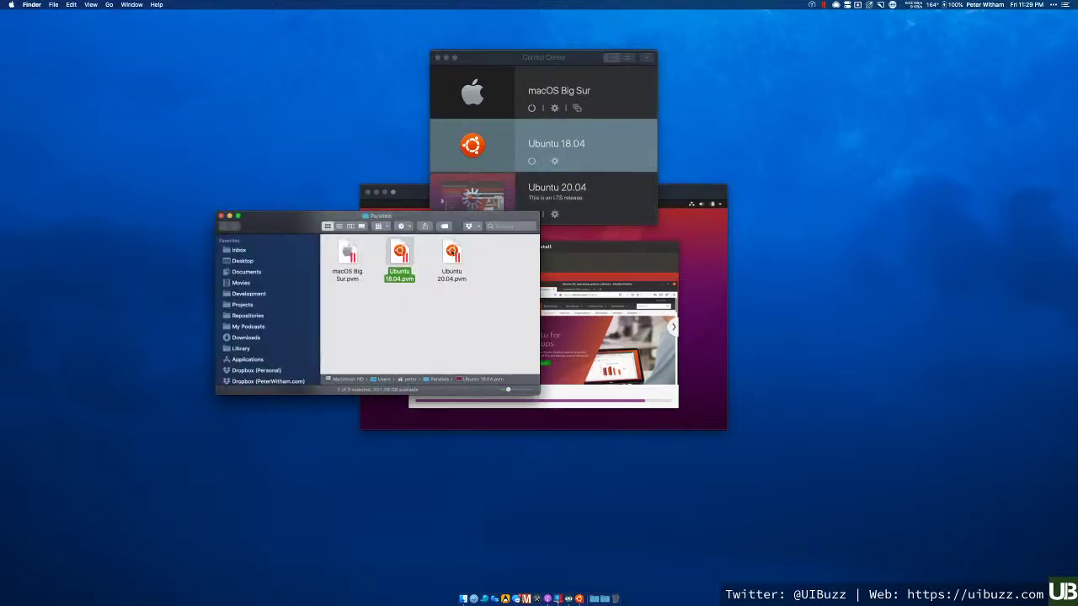
- Inspect Ubuntu 20.04.pvm, Ubuntu 18.04.pvm and macOS Big Sur.pvm, then close the Parallels folder
click(428, 306)
click(452, 256)
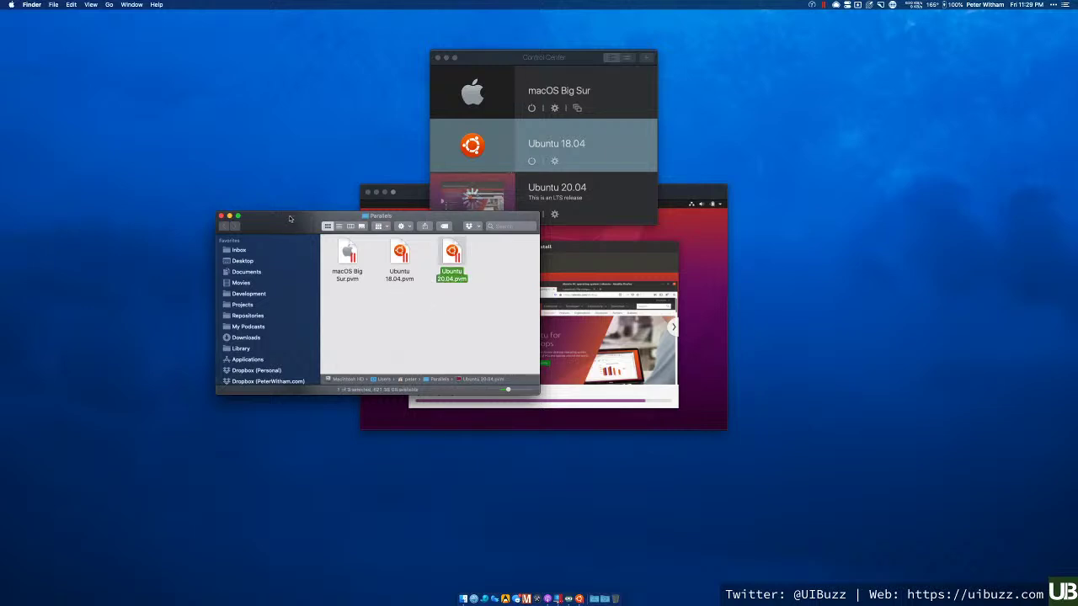
drag(289, 218, 259, 280)
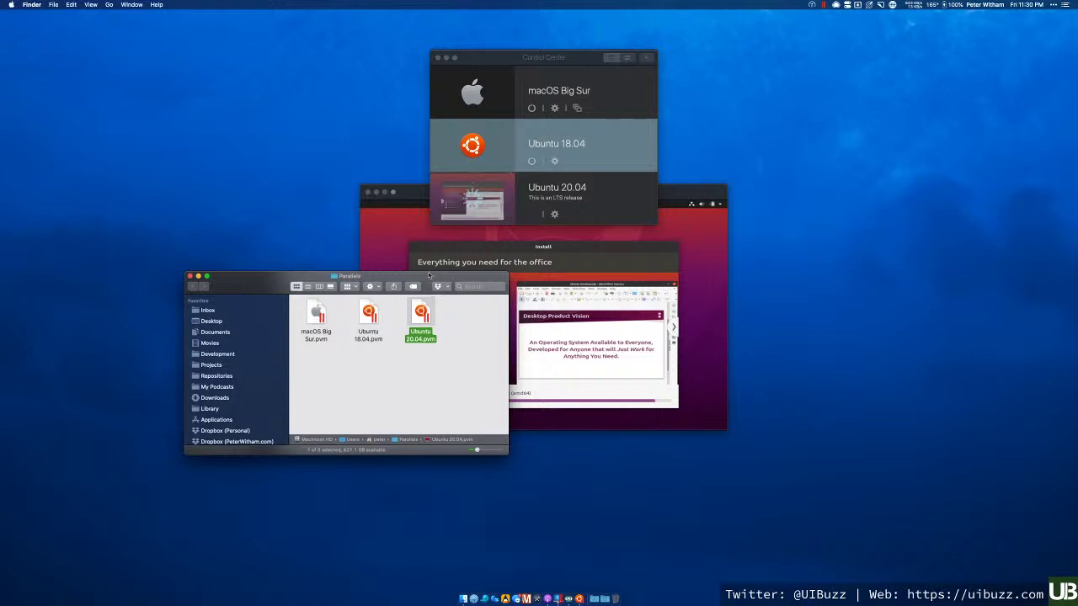
drag(431, 277, 383, 316)
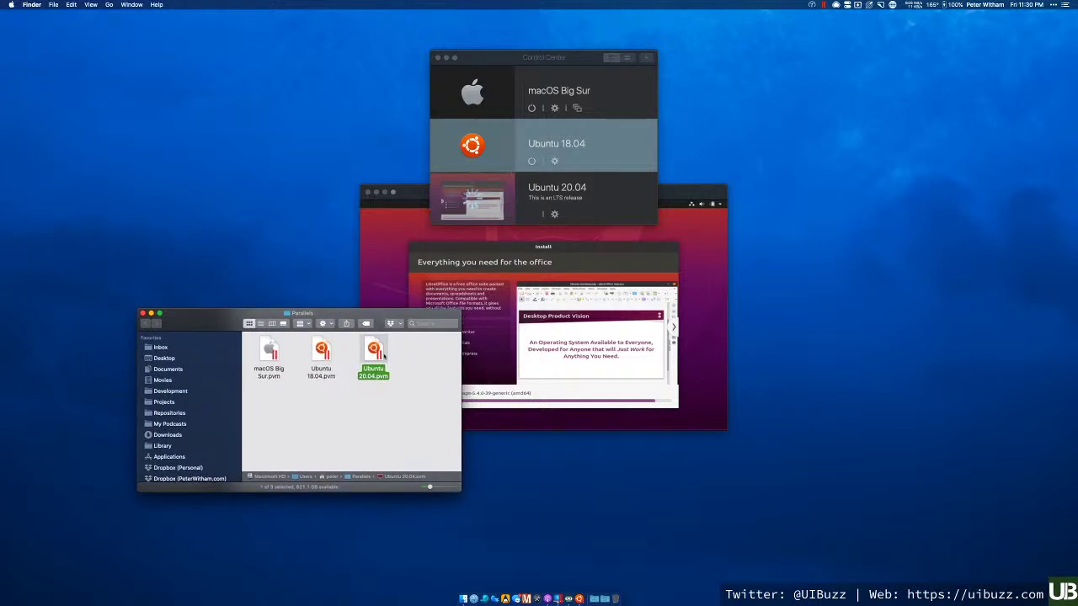
click(368, 410)
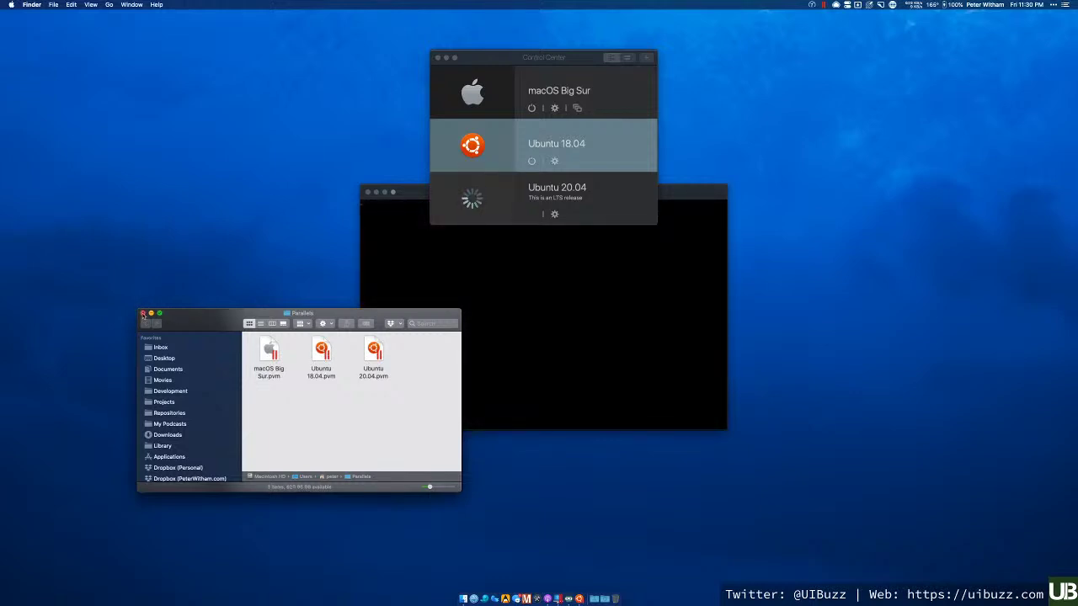
click(143, 314)
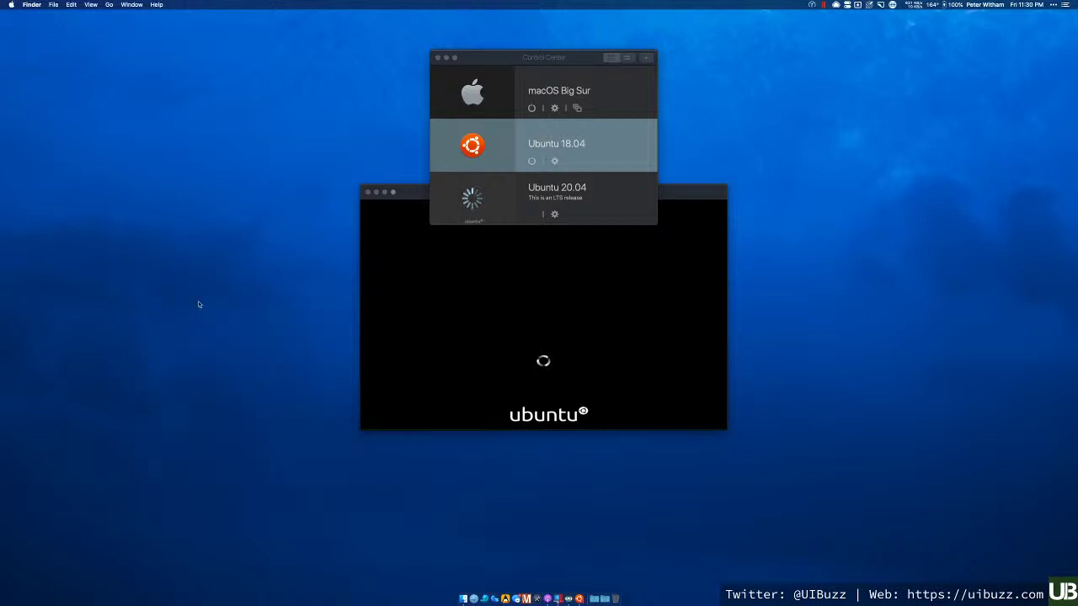
- Bring the booting Ubuntu 20.04 VM window to the front
click(422, 193)
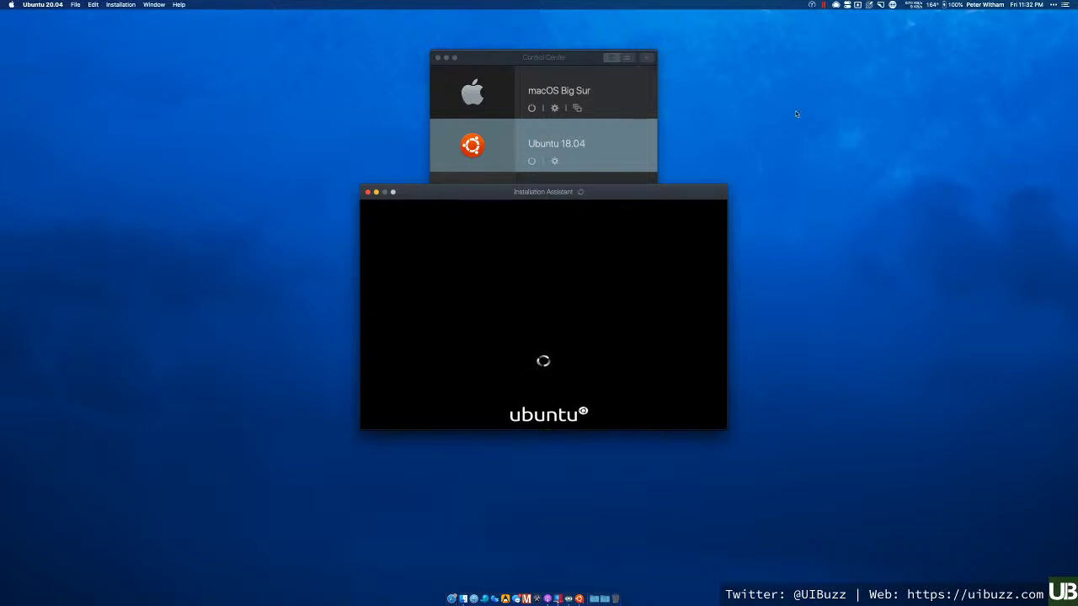
- Show iStat Menus' temperature sensors and view the CPU Core 1 history graph
click(931, 5)
mouse_move(987, 41)
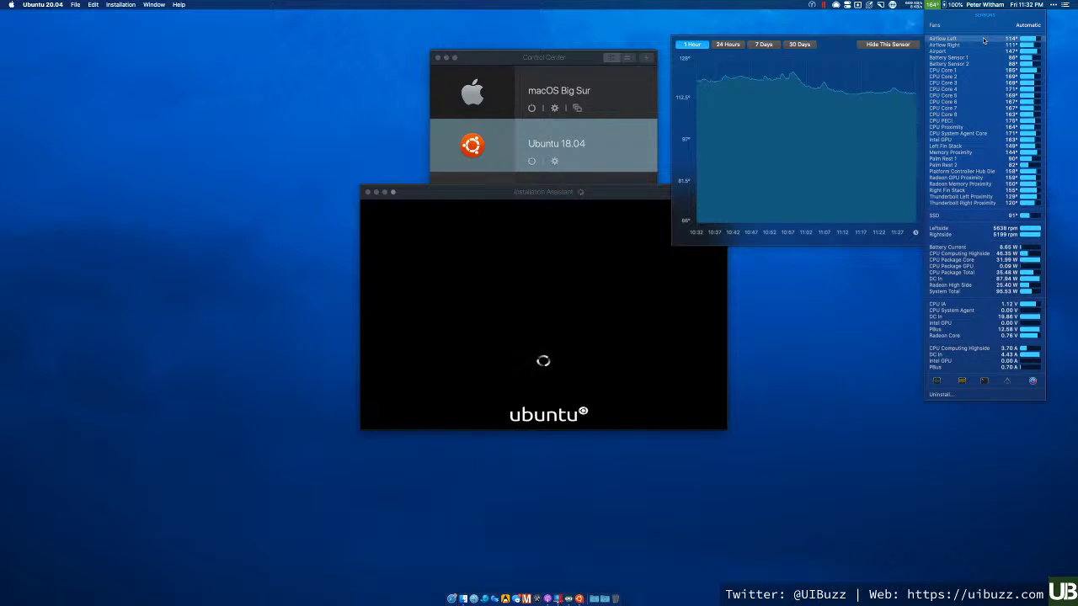
mouse_move(978, 75)
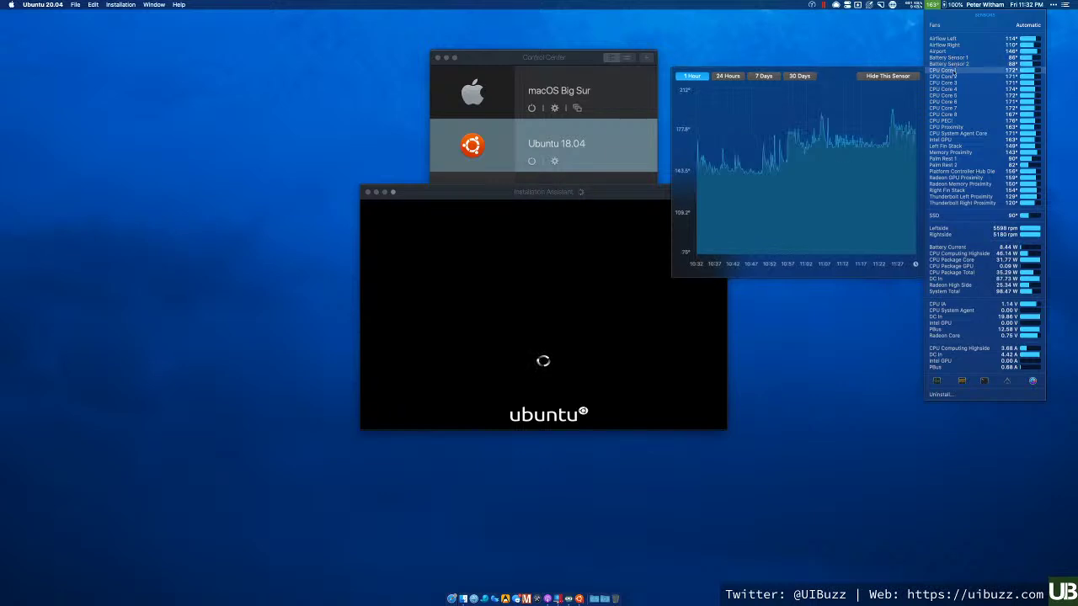
mouse_move(782, 151)
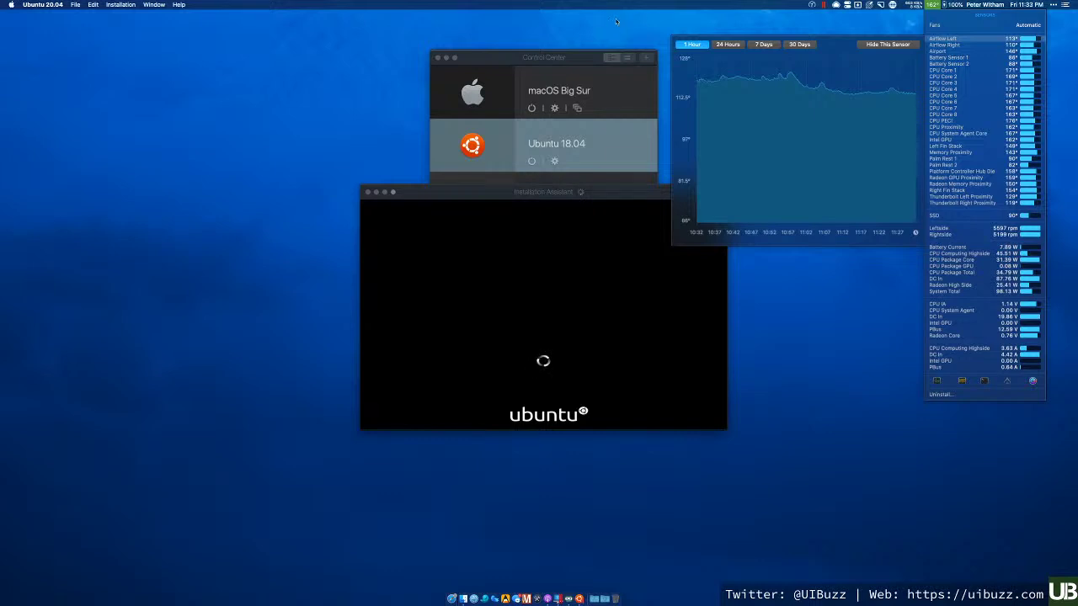
- Close the sensor readings and move the virtual machine list window up slightly
click(544, 196)
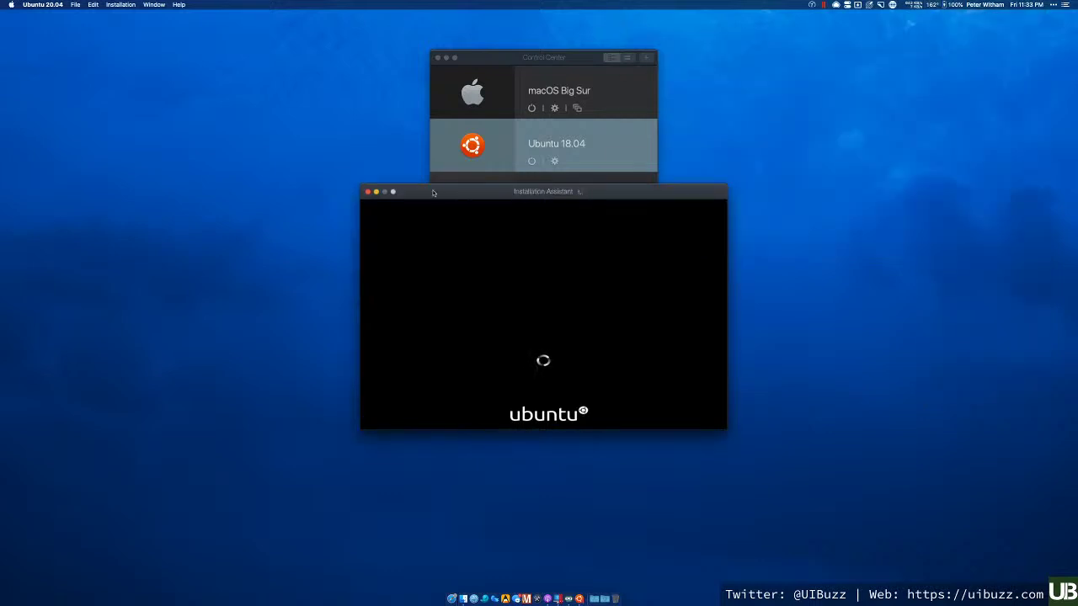
mouse_move(452, 194)
mouse_down()
mouse_move(443, 306)
mouse_move(451, 188)
mouse_up()
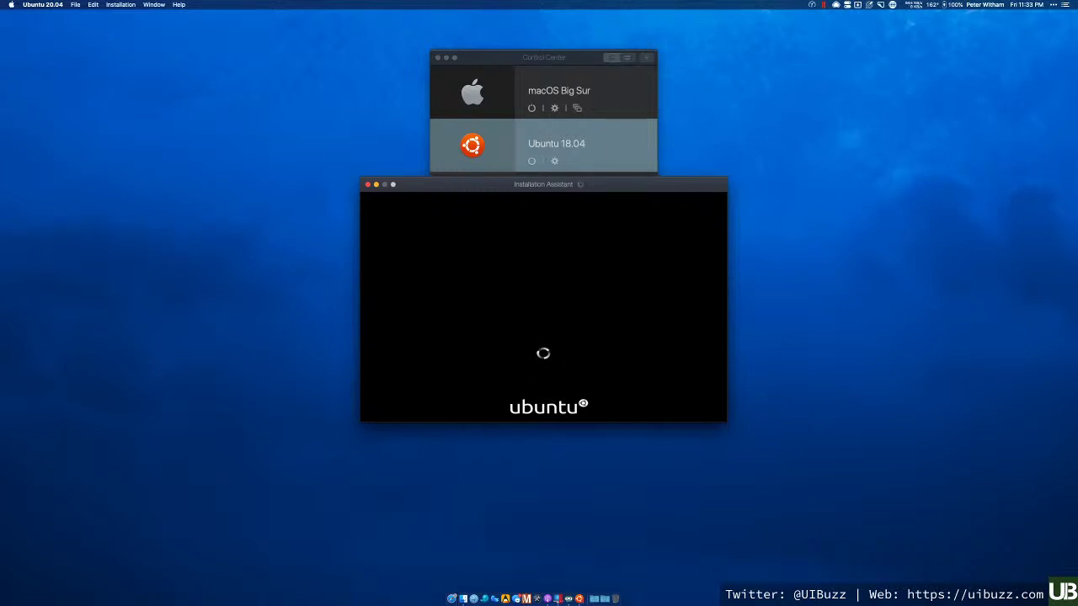
click(518, 63)
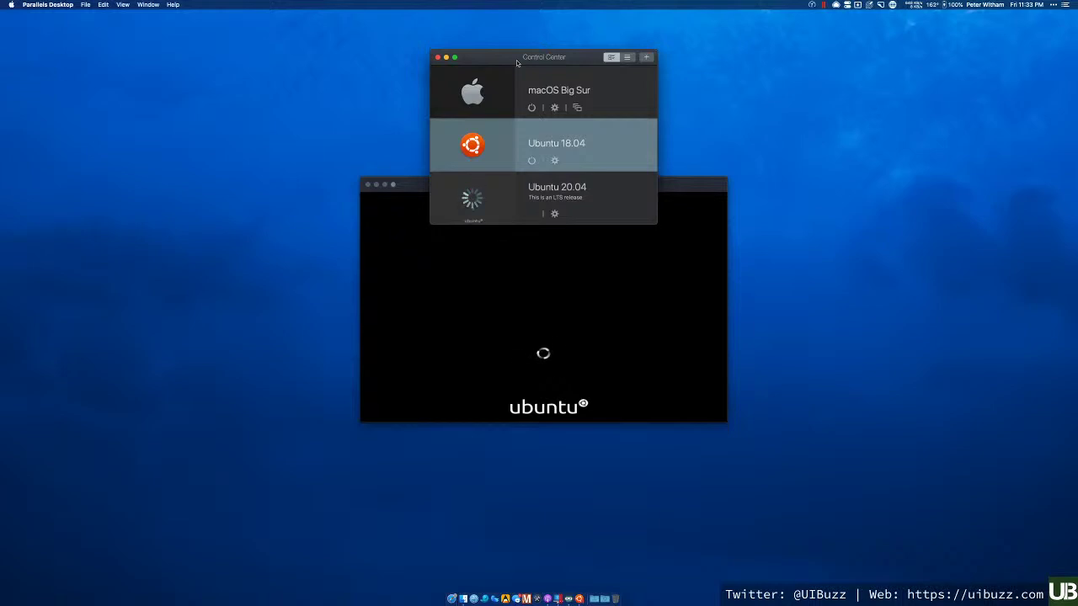
drag(516, 62, 517, 35)
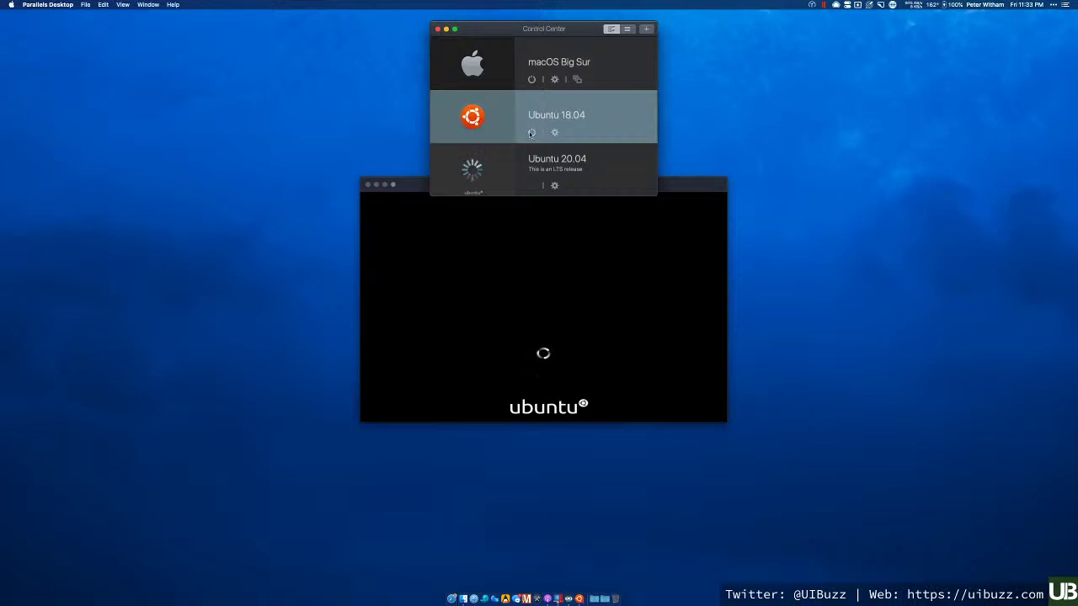
- Move the Ubuntu VM window up and left, checking the Actions power menu without changing anything
mouse_move(481, 110)
click(667, 190)
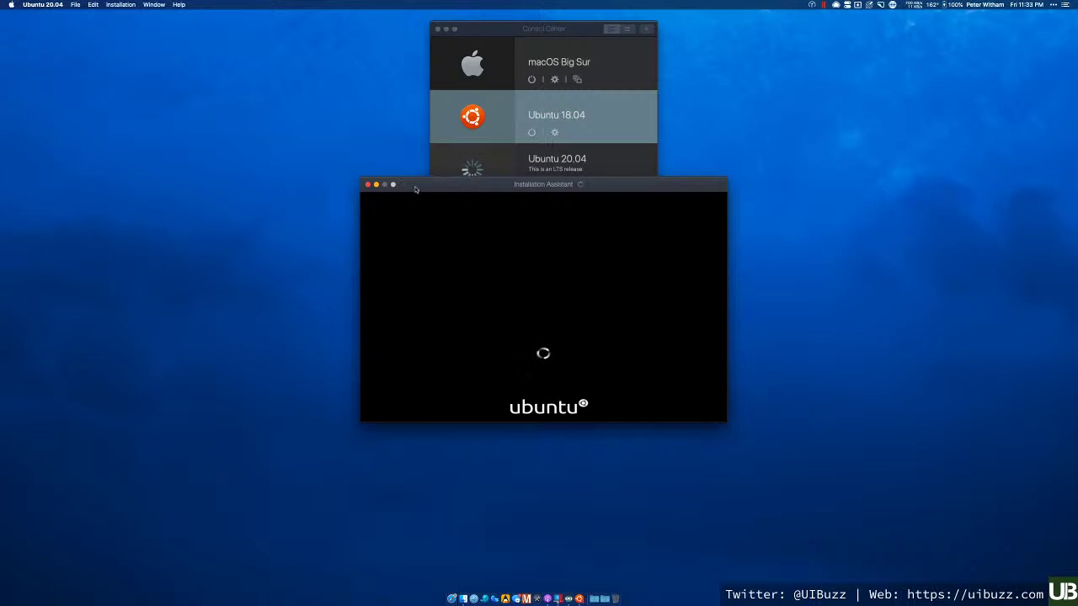
mouse_move(412, 189)
mouse_down()
mouse_move(406, 229)
mouse_move(420, 188)
mouse_up()
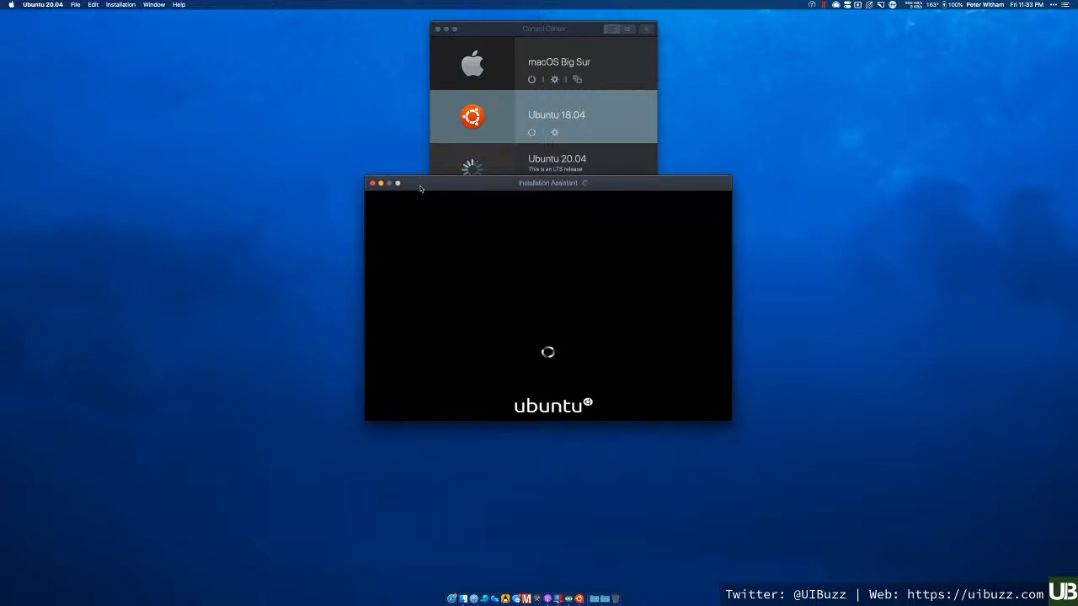
click(127, 5)
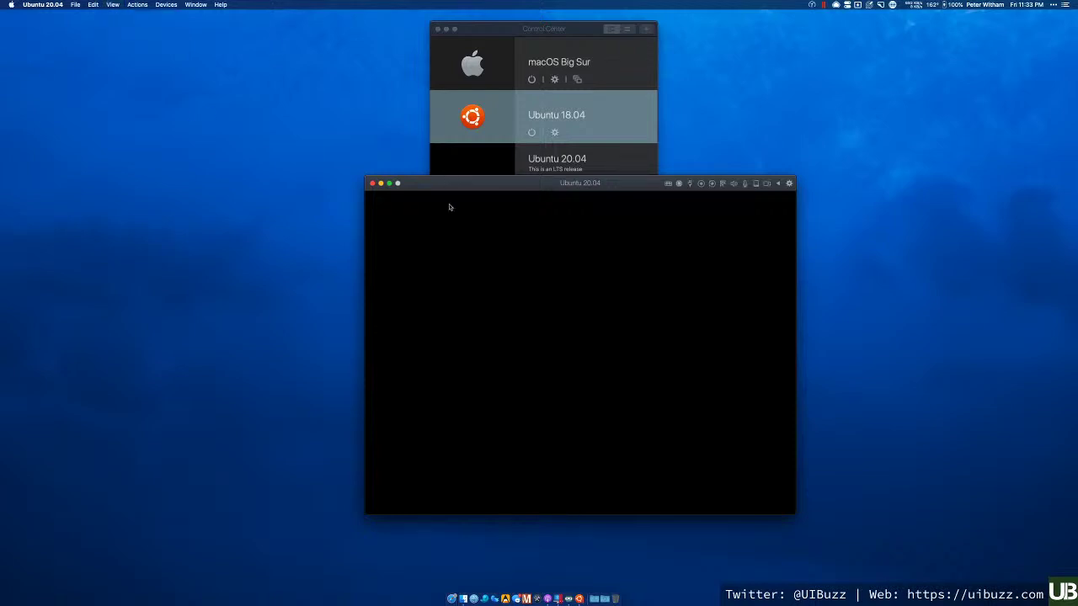
drag(445, 187, 426, 148)
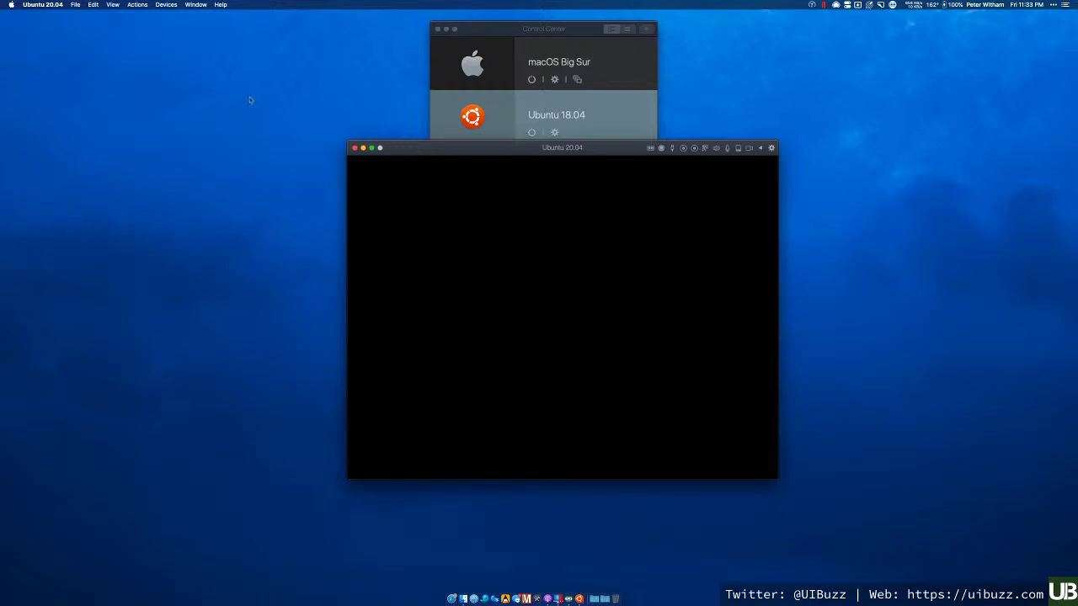
click(140, 5)
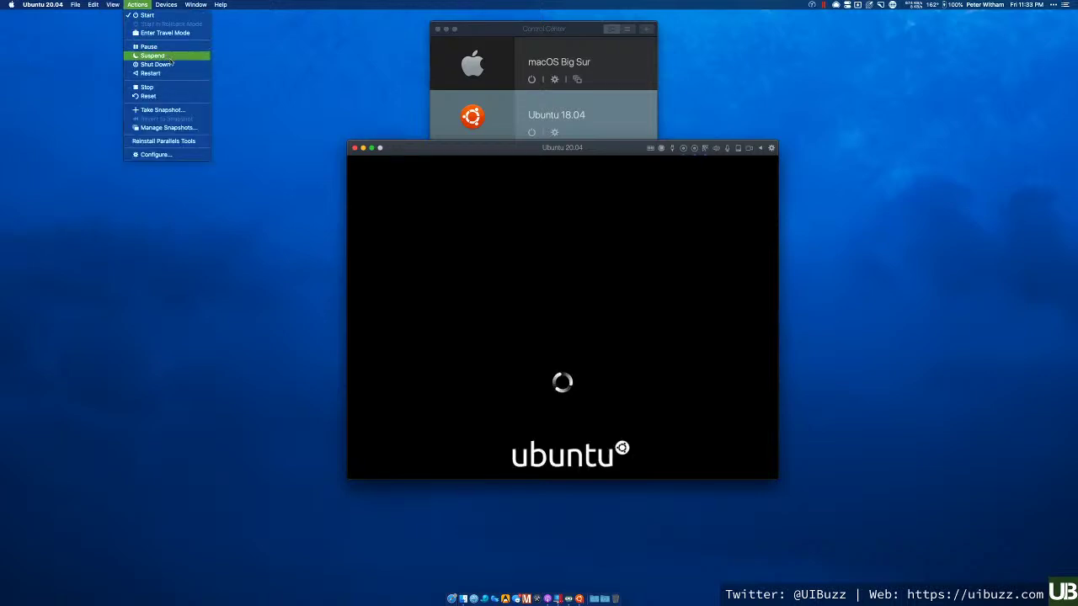
click(376, 116)
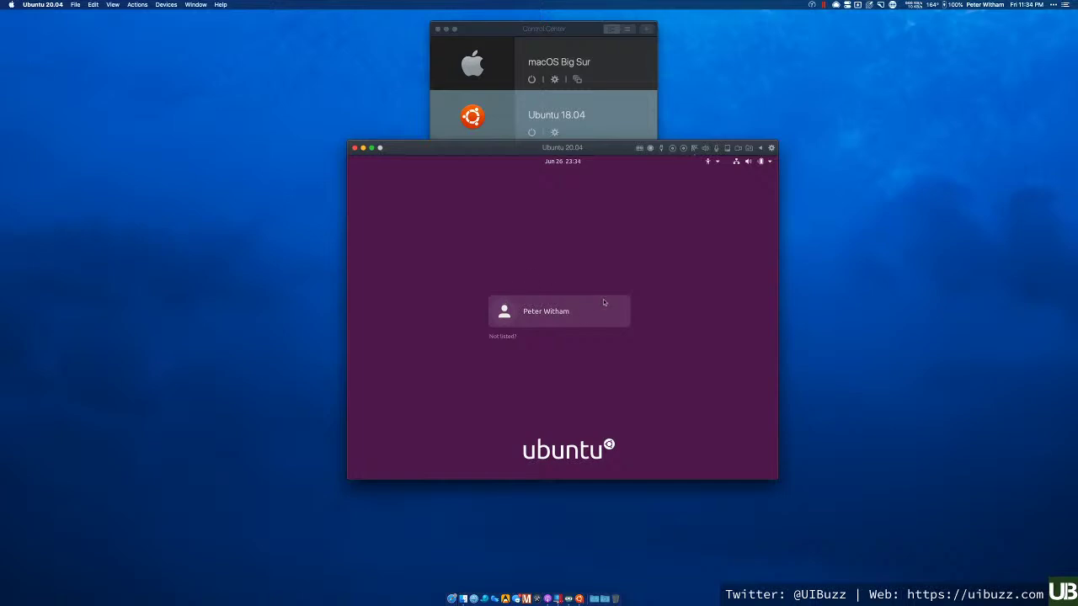
- Sign in to Ubuntu as the listed user with the account password
click(509, 312)
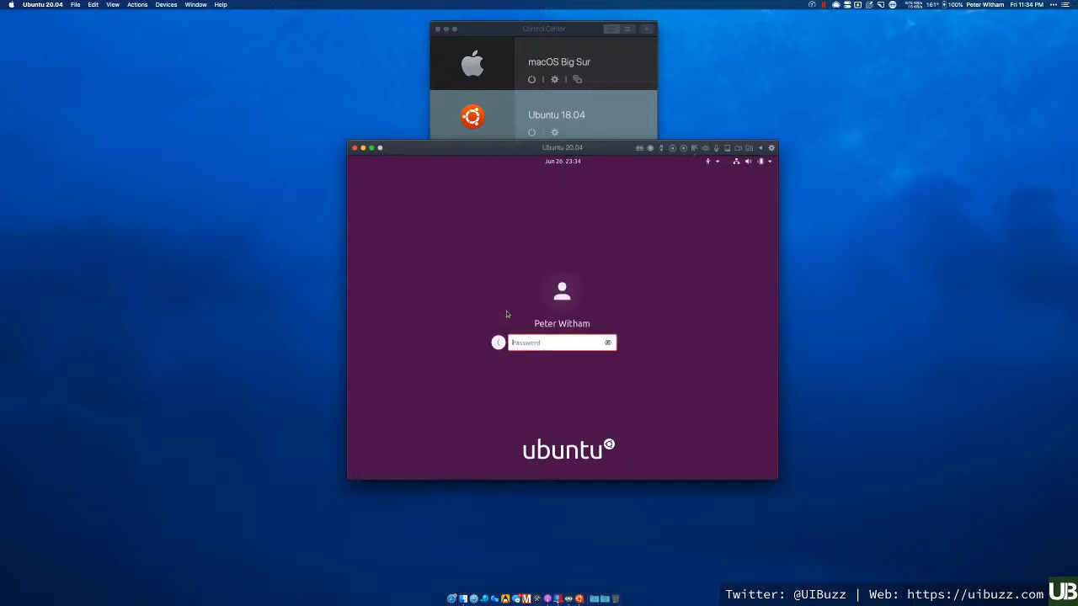
text(p**********)
key(Return)
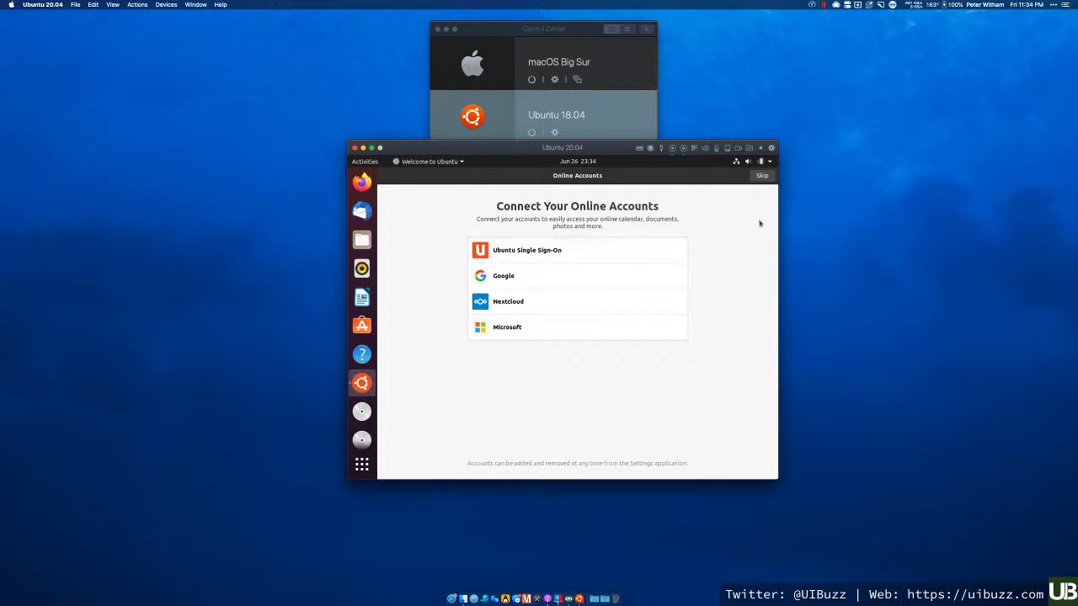
- Skip online accounts, start Livepatch setup with the password, then decline Ubuntu One sign-in
click(762, 176)
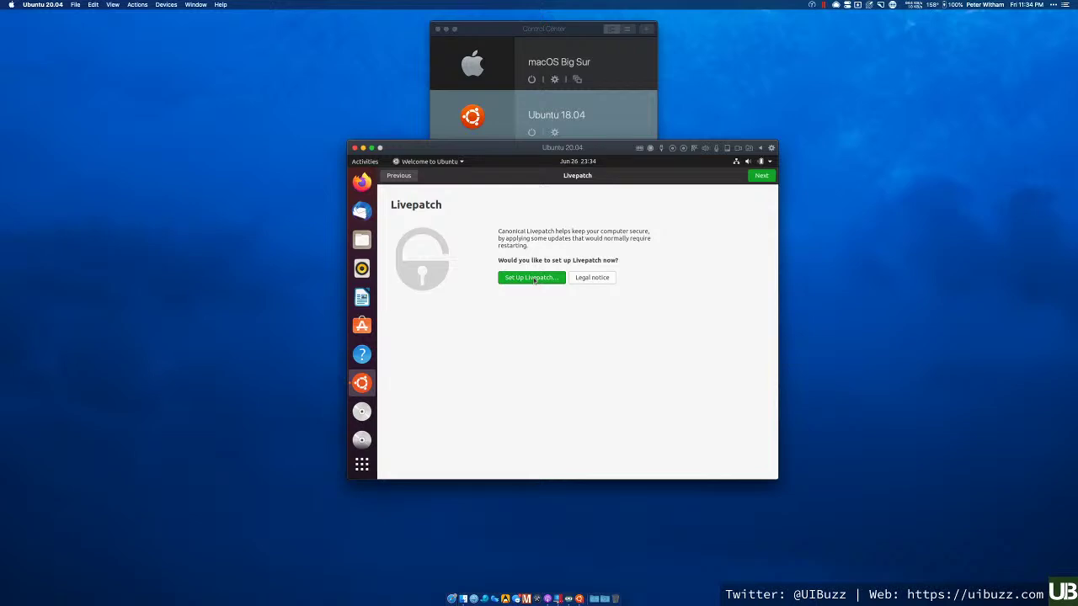
click(534, 280)
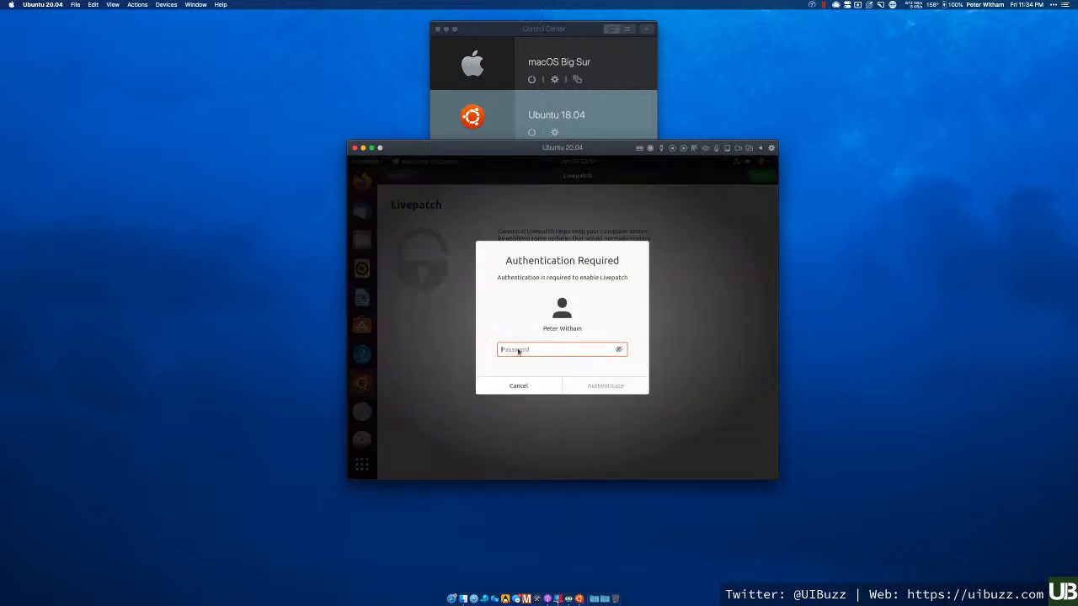
text(•••••••••••)
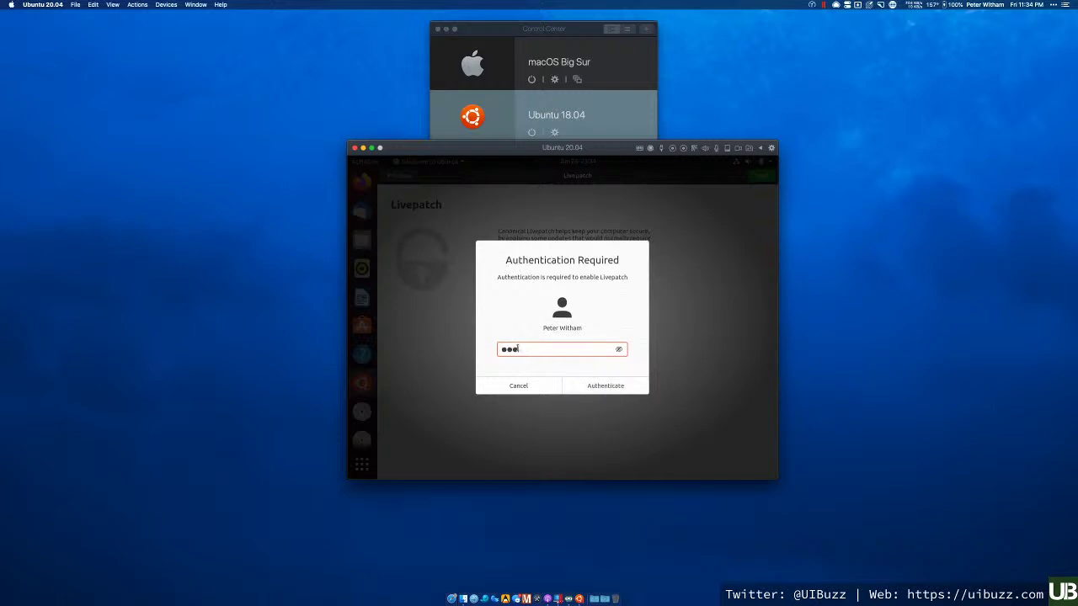
key(Return)
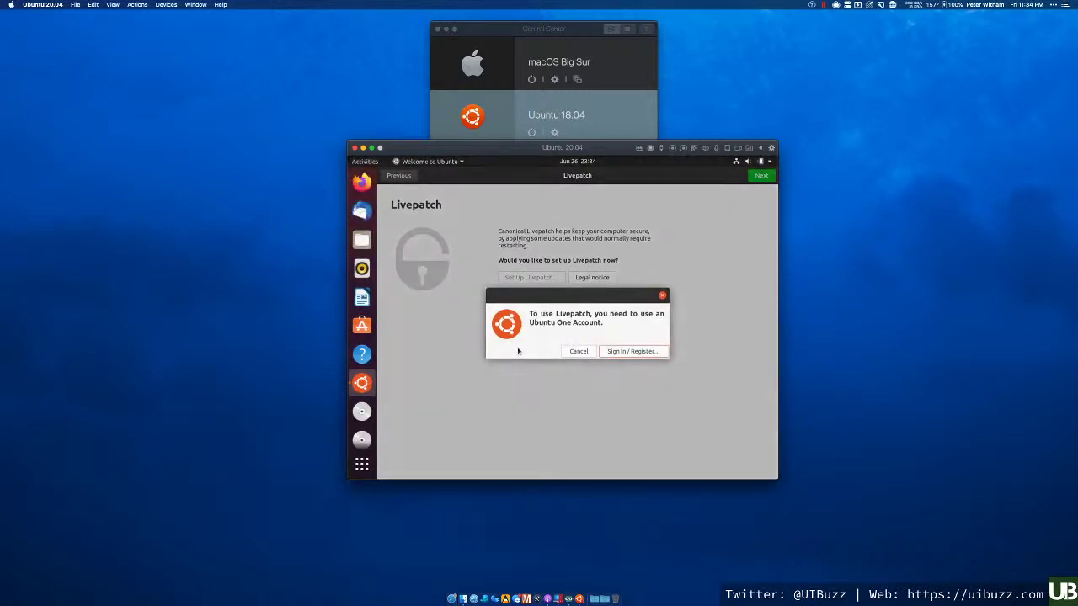
click(571, 351)
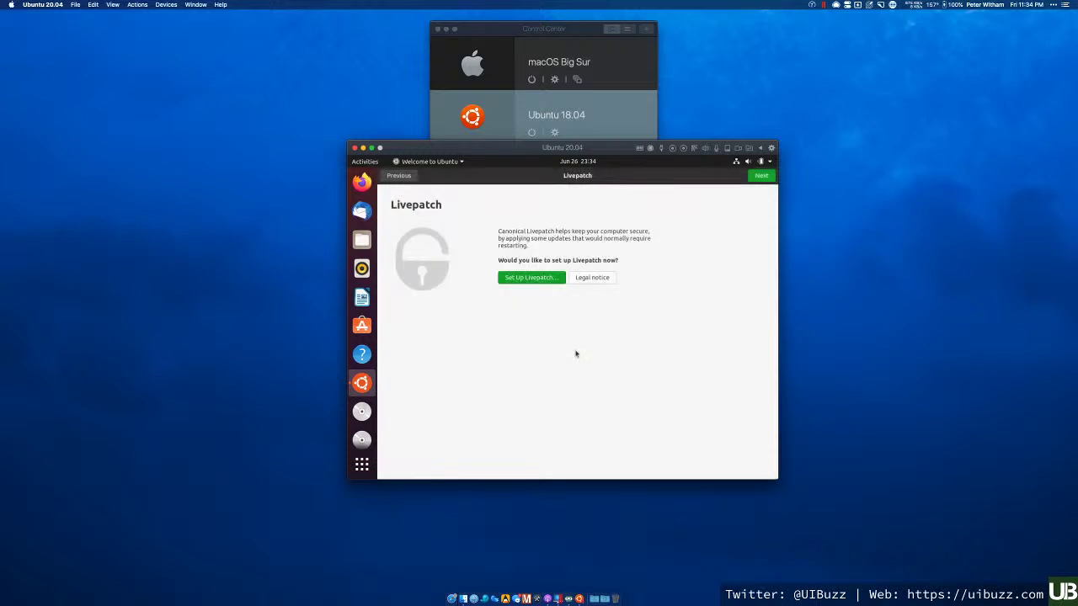
- Continue past Livepatch, Help improve Ubuntu and Privacy pages, then finish the wizard
click(760, 176)
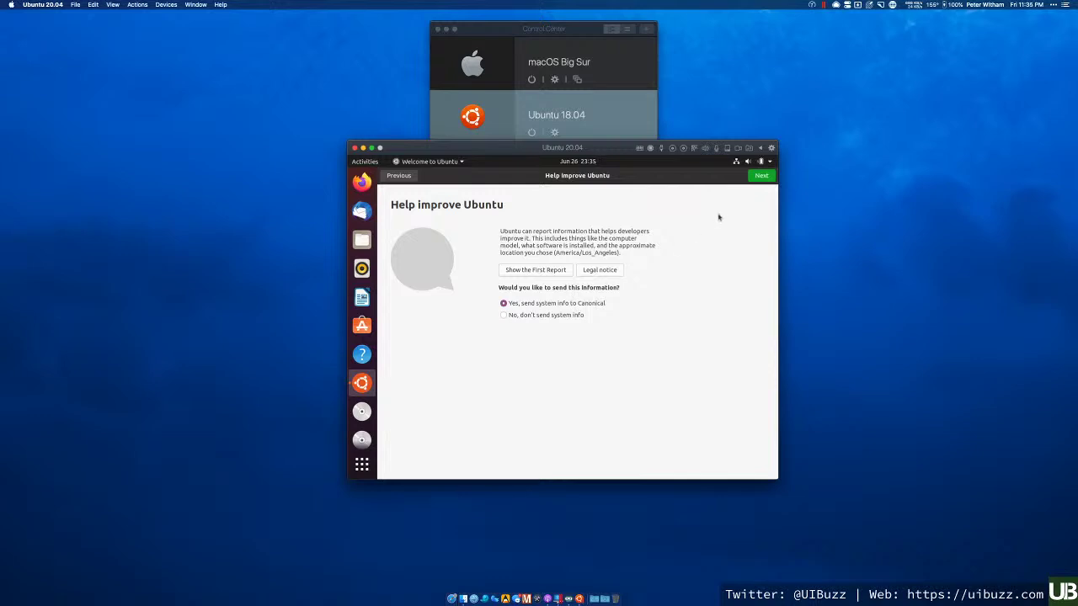
click(758, 177)
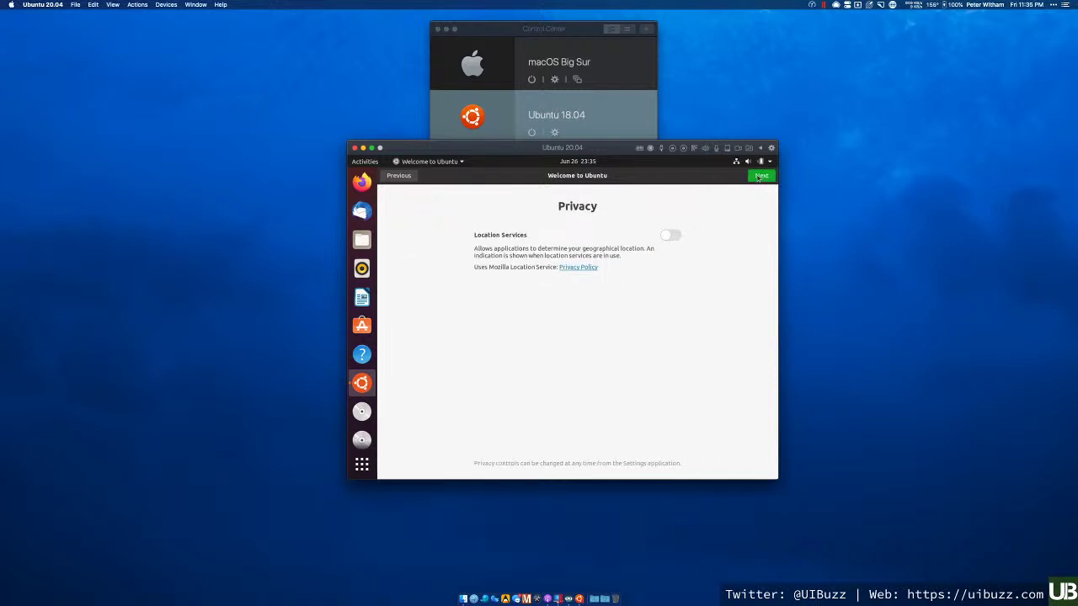
click(760, 177)
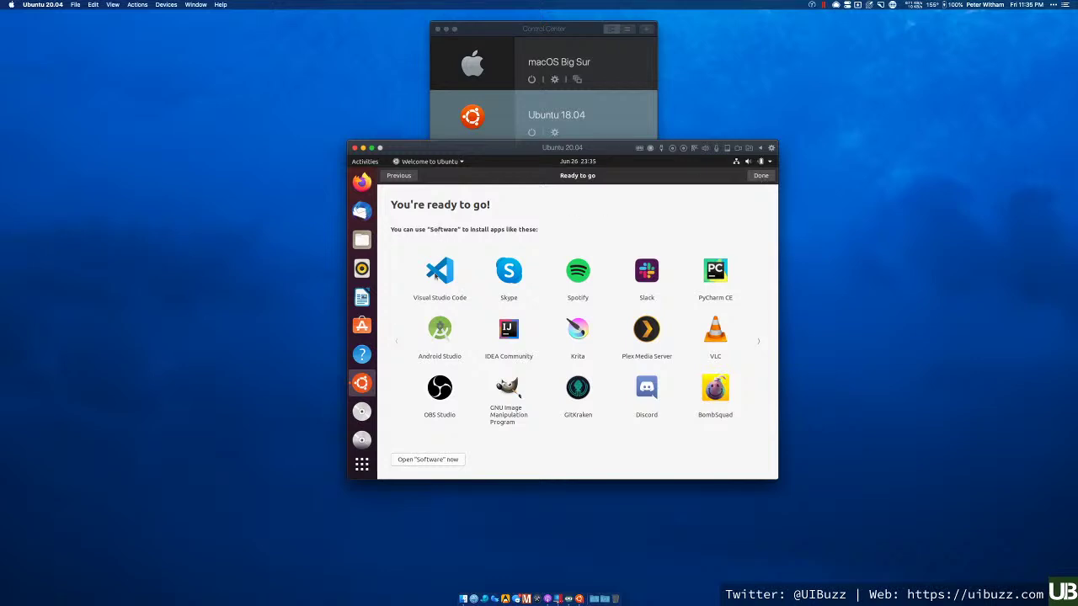
click(762, 178)
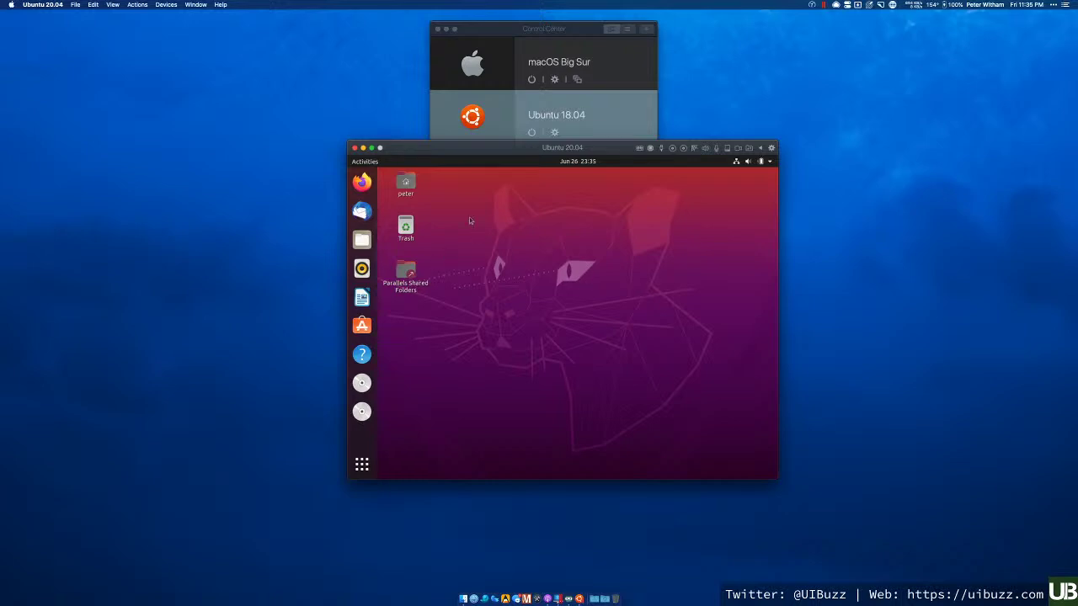
- Open and dismiss the Ubuntu desktop's context menu three times
right_click(525, 261)
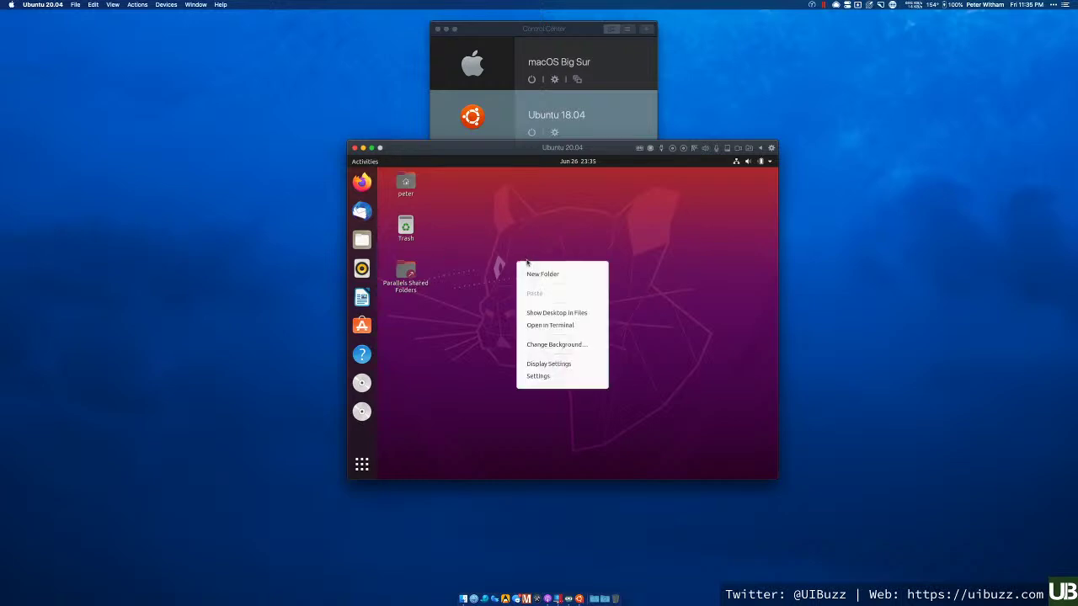
click(473, 292)
right_click(585, 211)
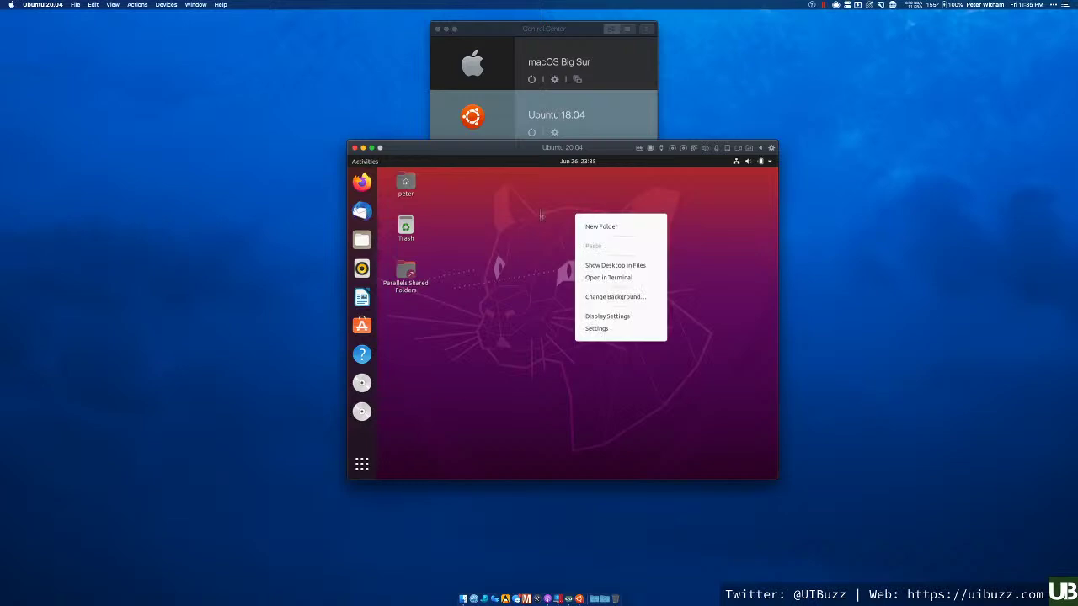
click(493, 232)
right_click(487, 229)
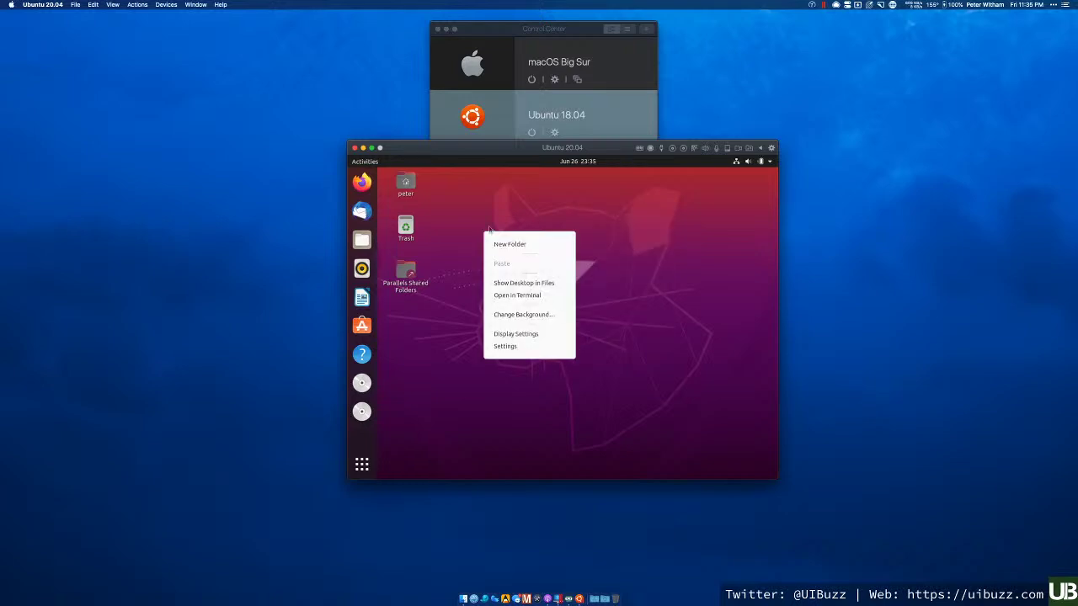
click(472, 204)
- Launch Firefox, then close it with the multiple-tab warning turned off
click(362, 182)
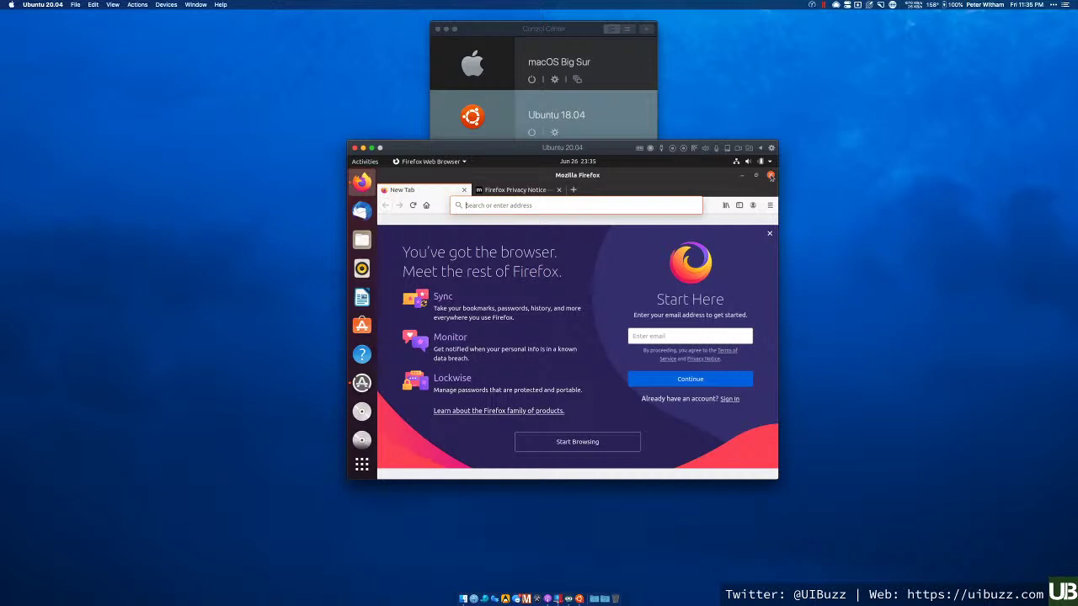
click(770, 175)
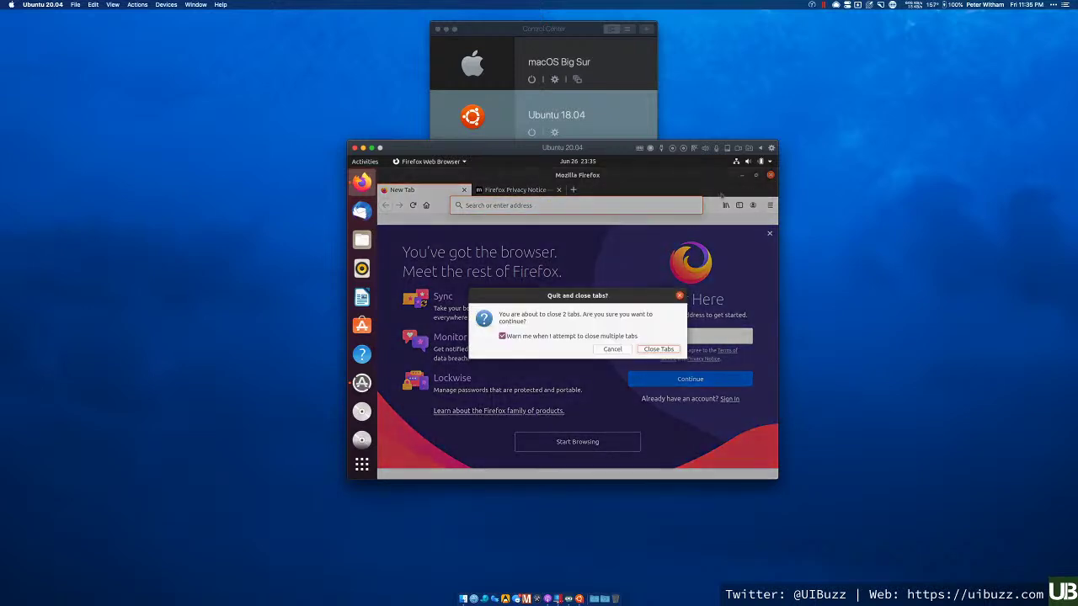
click(531, 336)
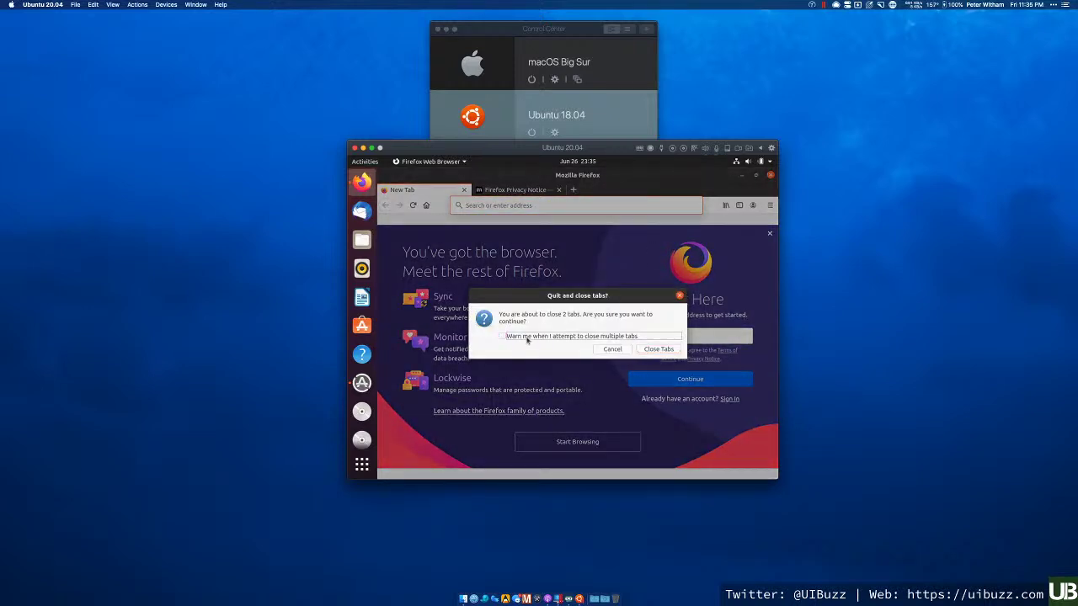
click(656, 350)
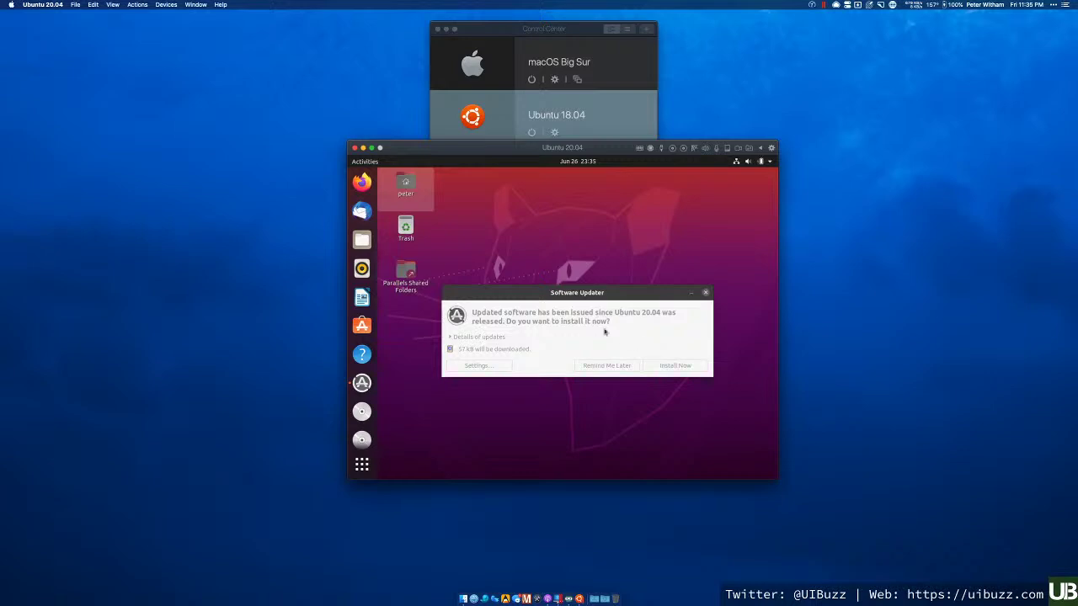
- Install the 57 kB of Ubuntu updates, authorizing with the account password
click(563, 293)
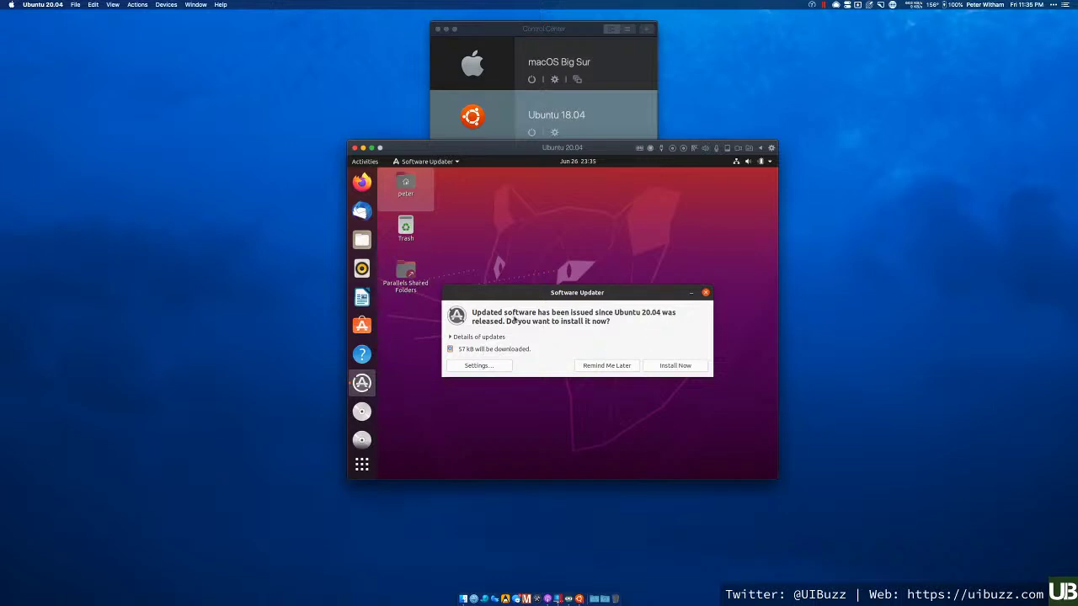
click(676, 367)
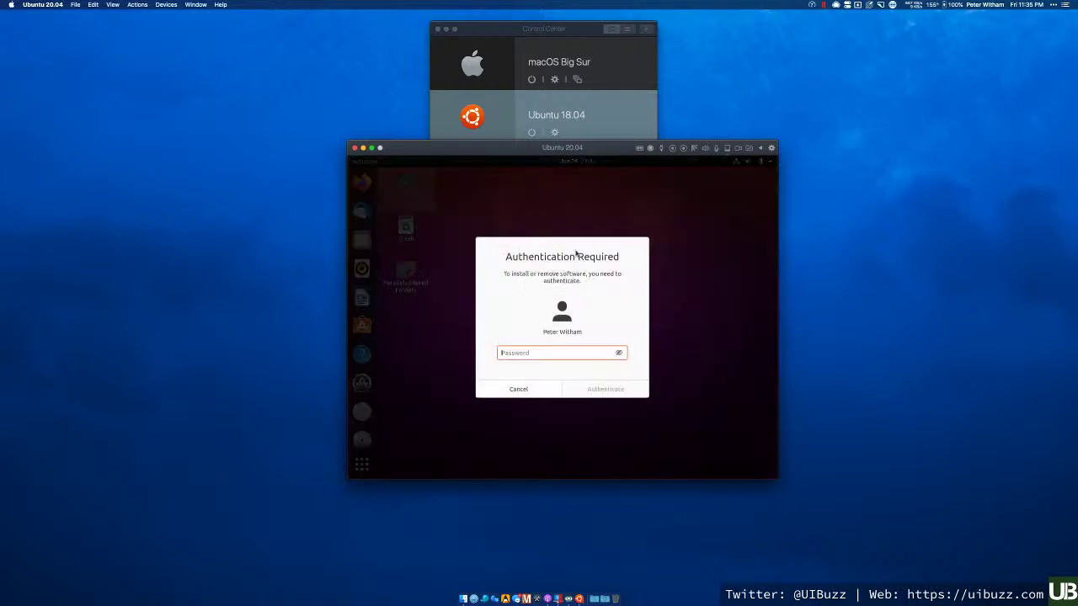
text(**********)
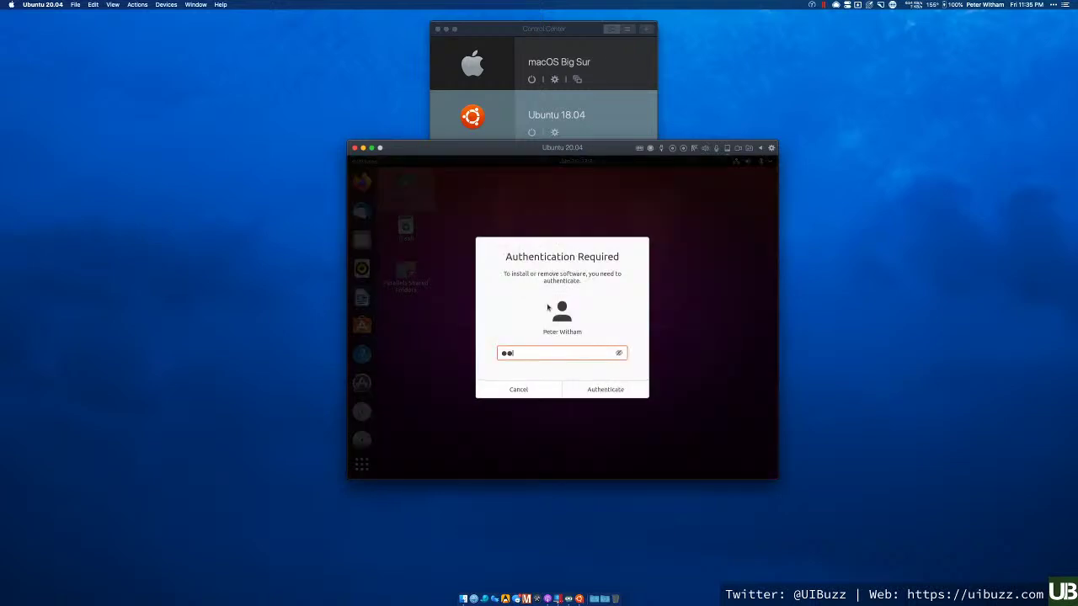
key(Return)
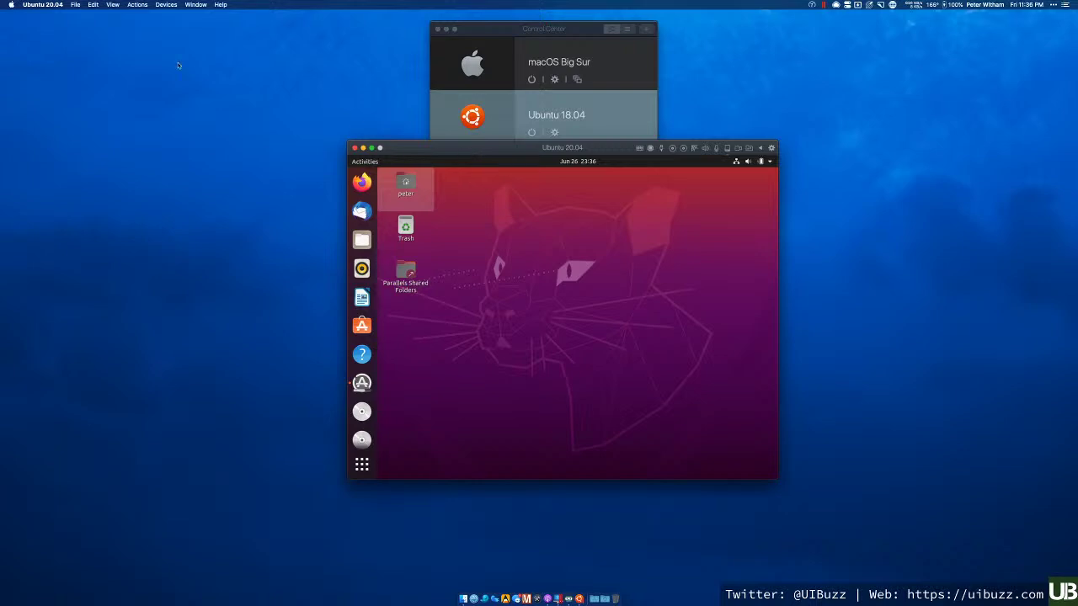
- Choose Reinstall Parallels Tools from the Actions menu and confirm with Yes
click(138, 5)
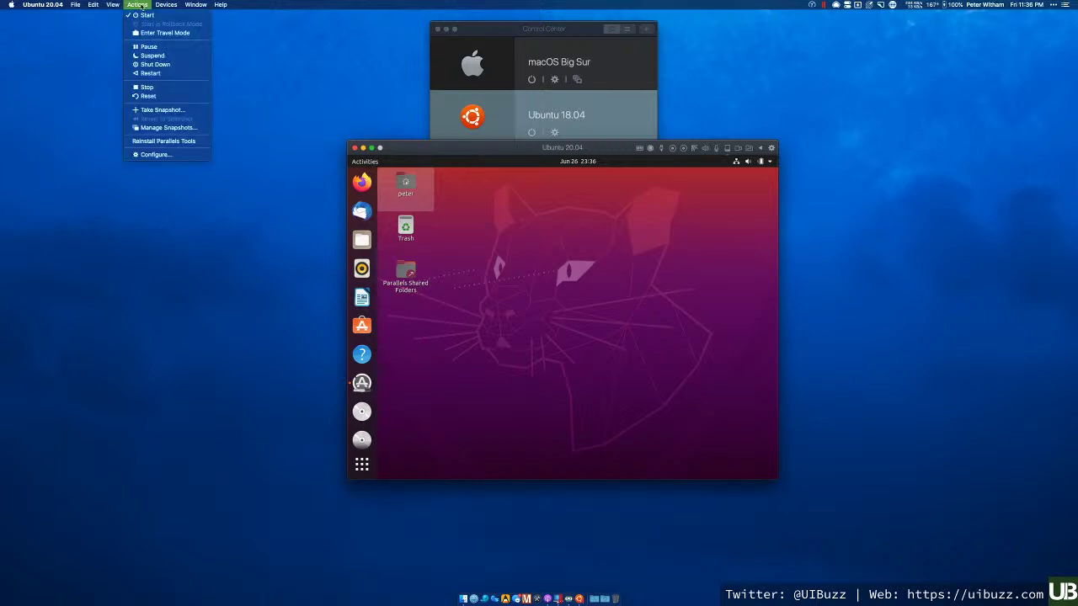
click(180, 143)
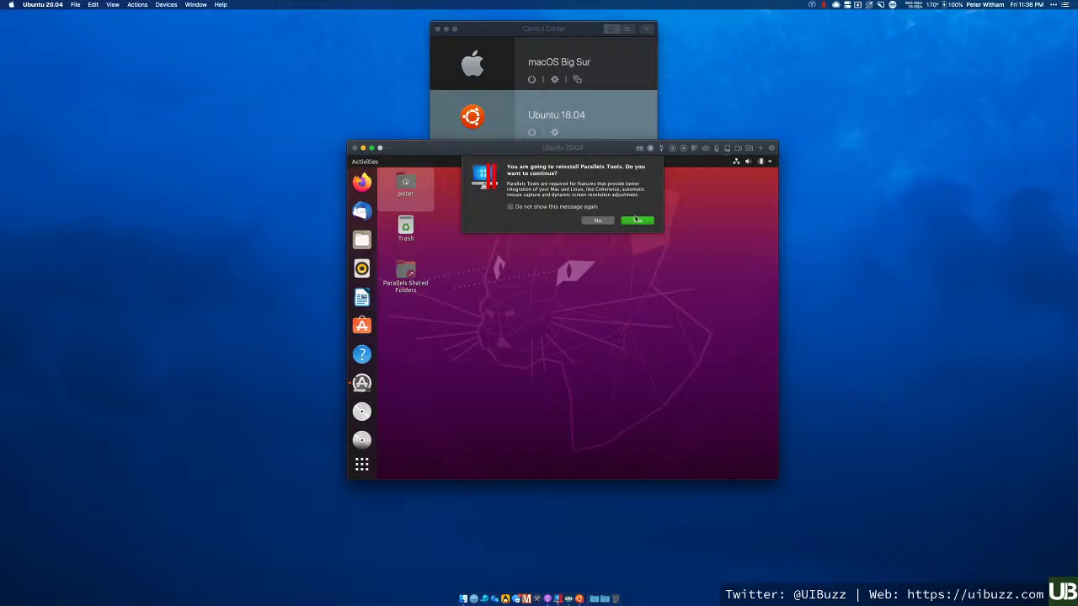
click(637, 221)
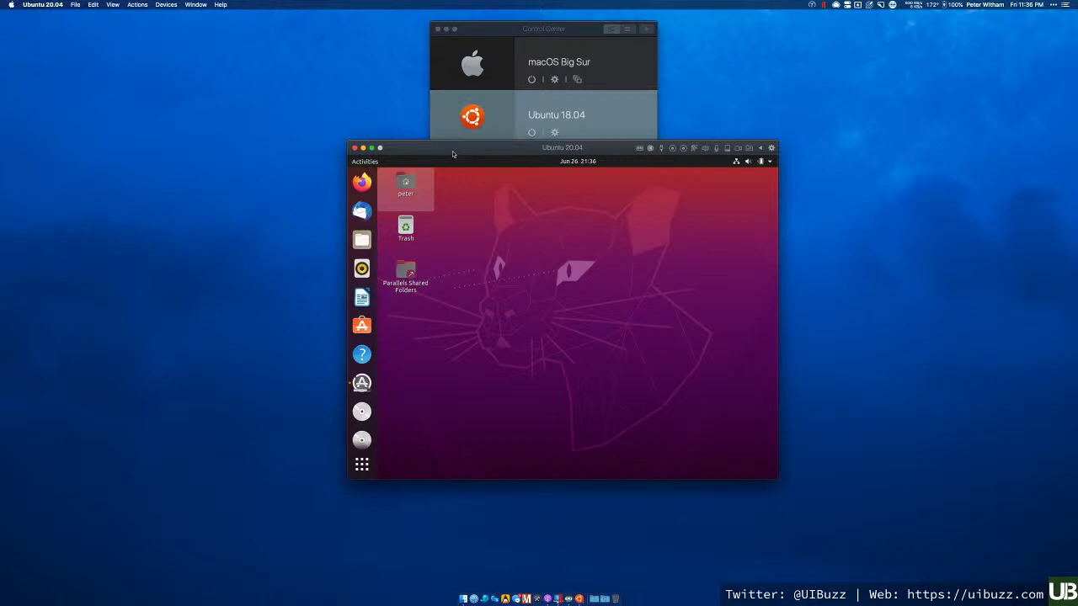
- Move the VM window up-left and authorize the installation with the root password
drag(454, 155, 387, 110)
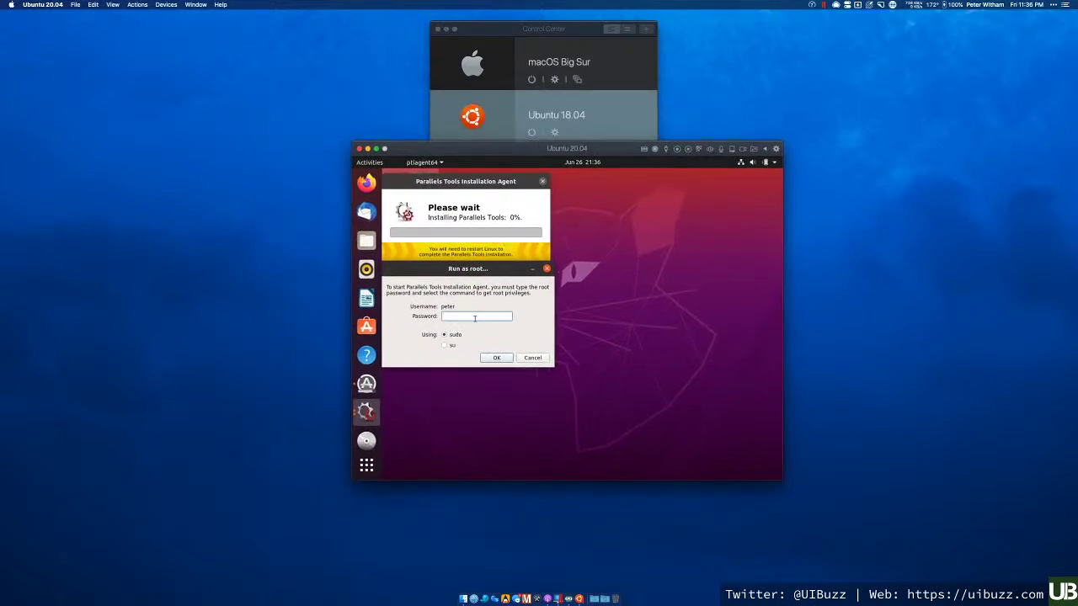
text(**********)
key(Return)
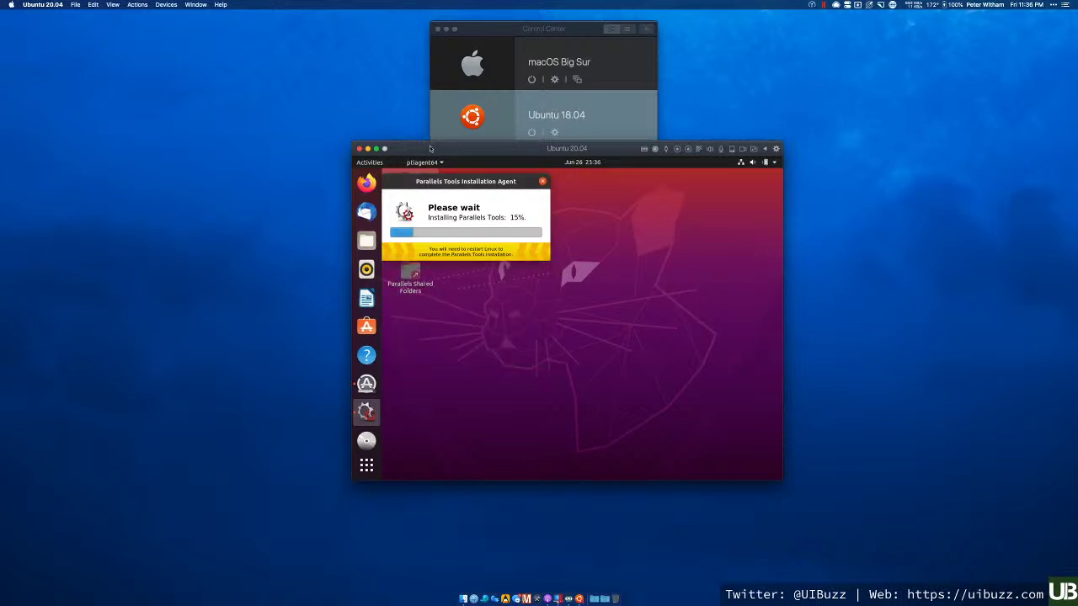
- Enlarge the Ubuntu VM window by its corner and reposition it near the top-left
drag(431, 149, 242, 53)
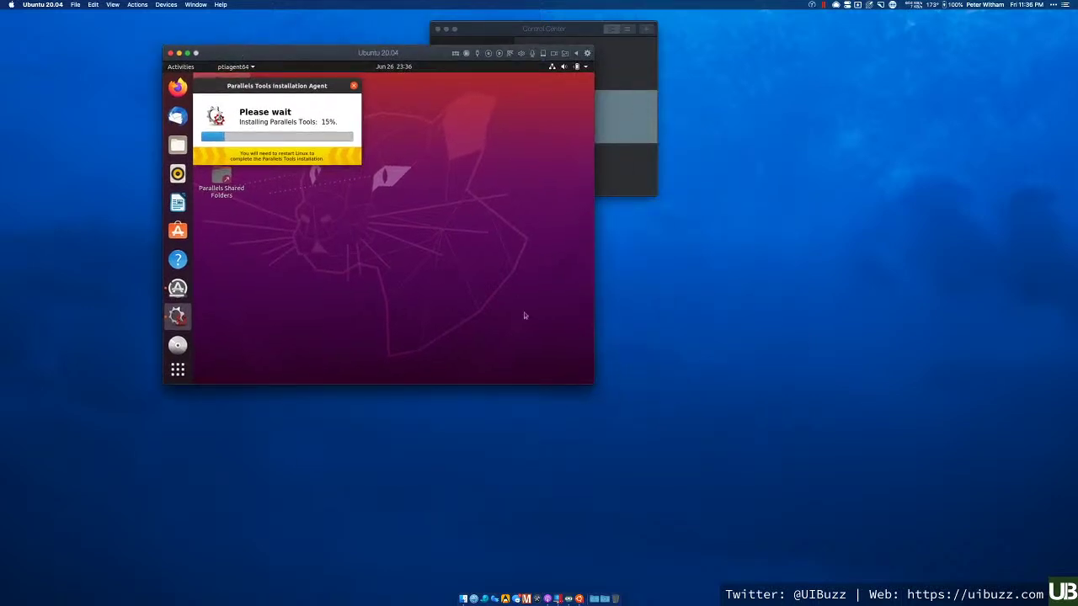
drag(591, 385, 1012, 572)
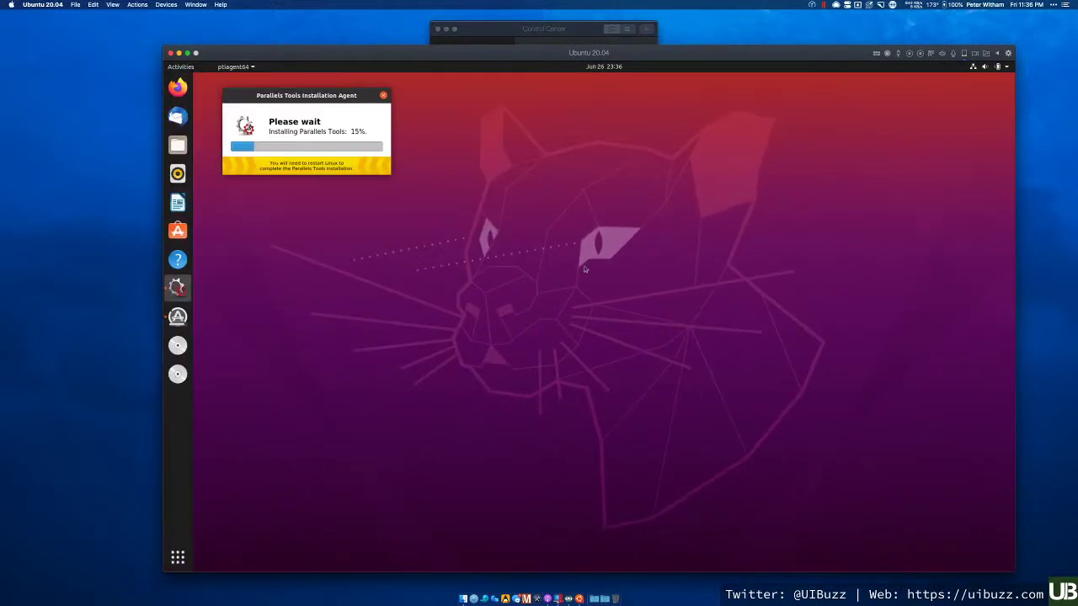
drag(418, 56, 377, 44)
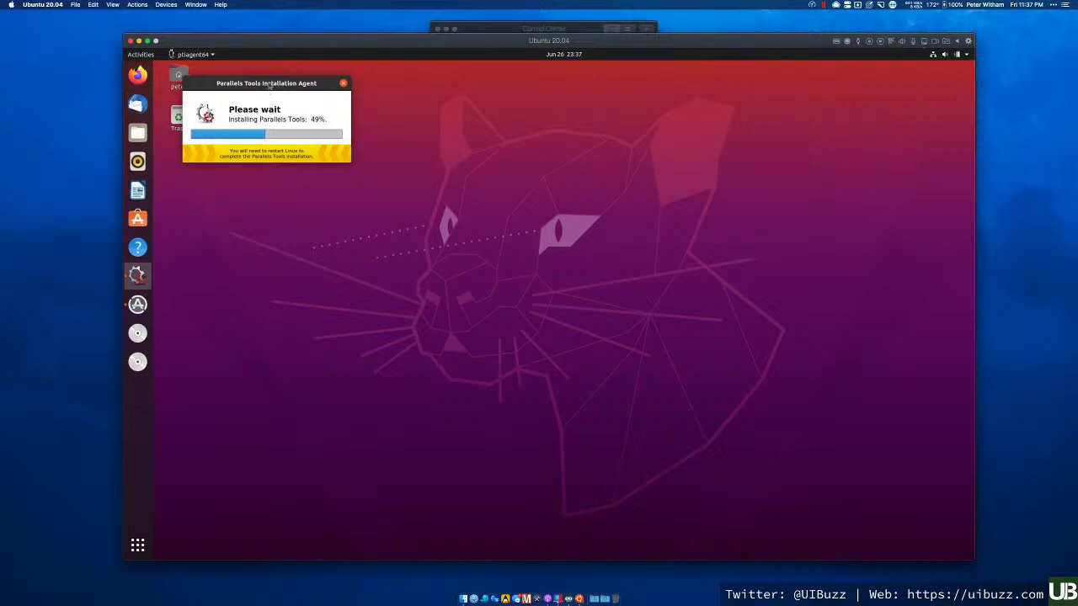
- Shift the Parallels Tools progress window down-right and bring up LibreOffice Writer's dock menu
drag(268, 84, 335, 100)
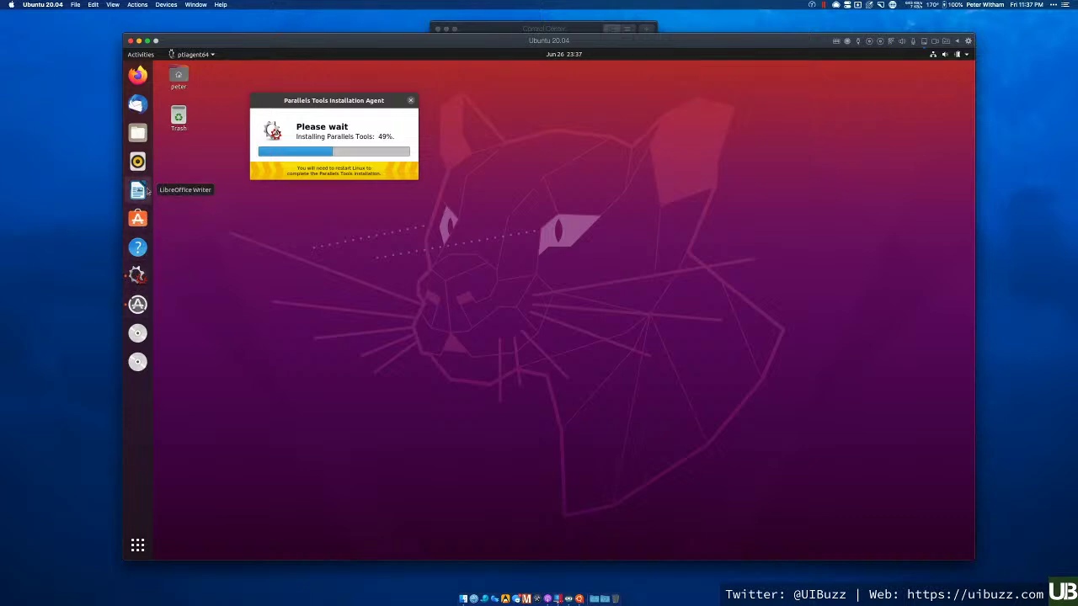
right_click(147, 191)
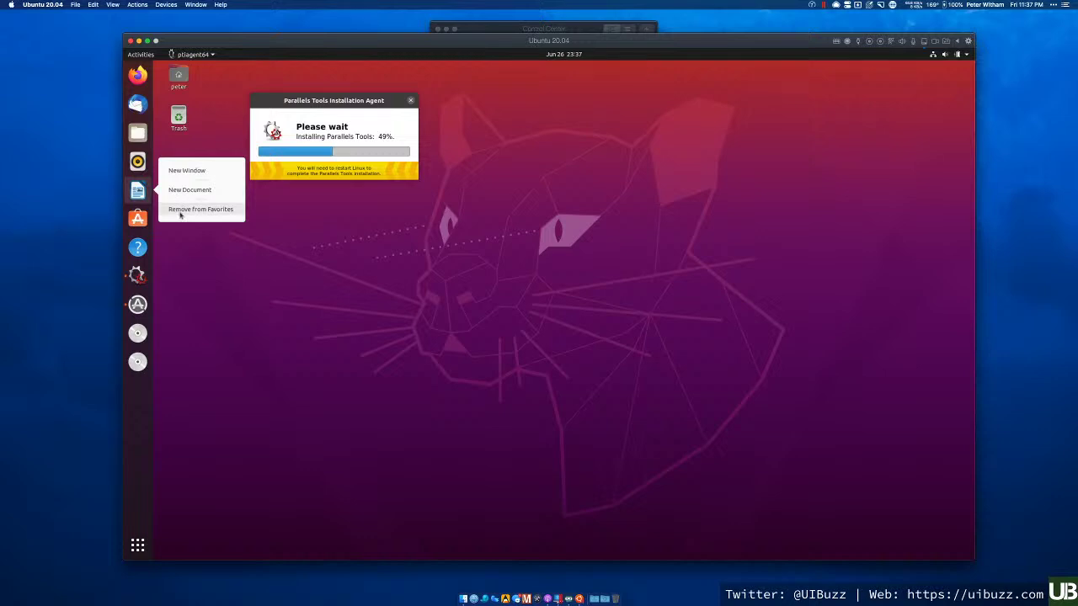
- Unpin LibreOffice Writer, Rhythmbox and Thunderbird Mail from the Ubuntu dock via Remove from Favorites
click(179, 208)
right_click(143, 161)
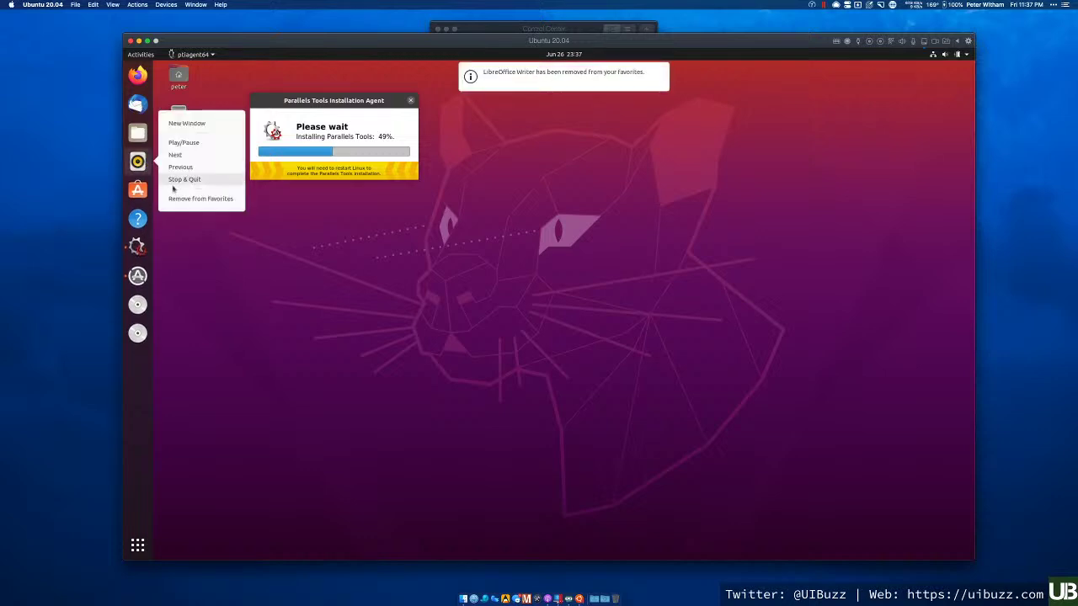
click(196, 198)
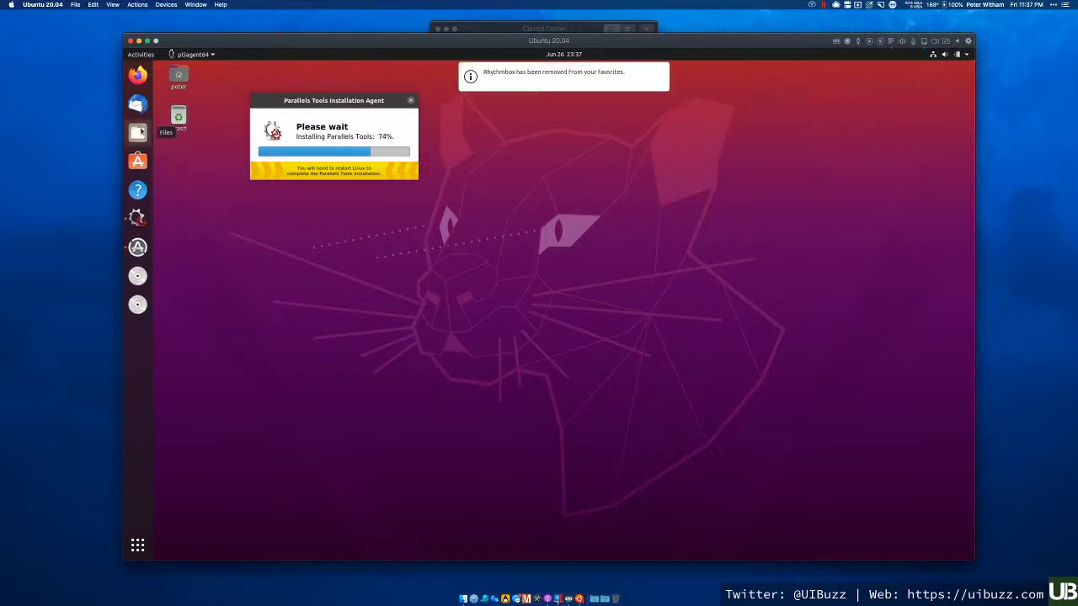
right_click(138, 104)
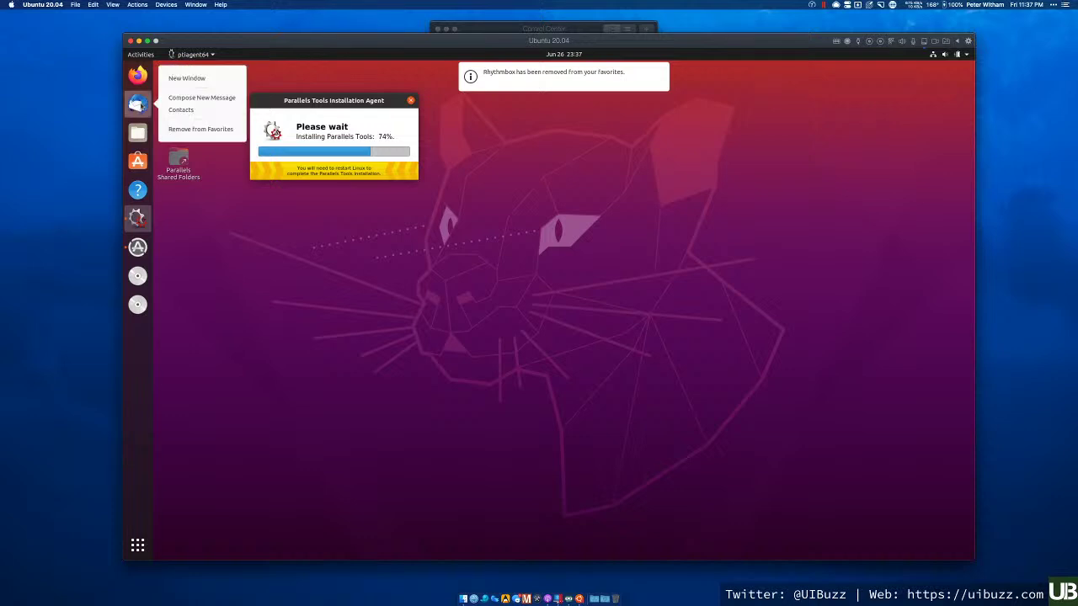
click(173, 130)
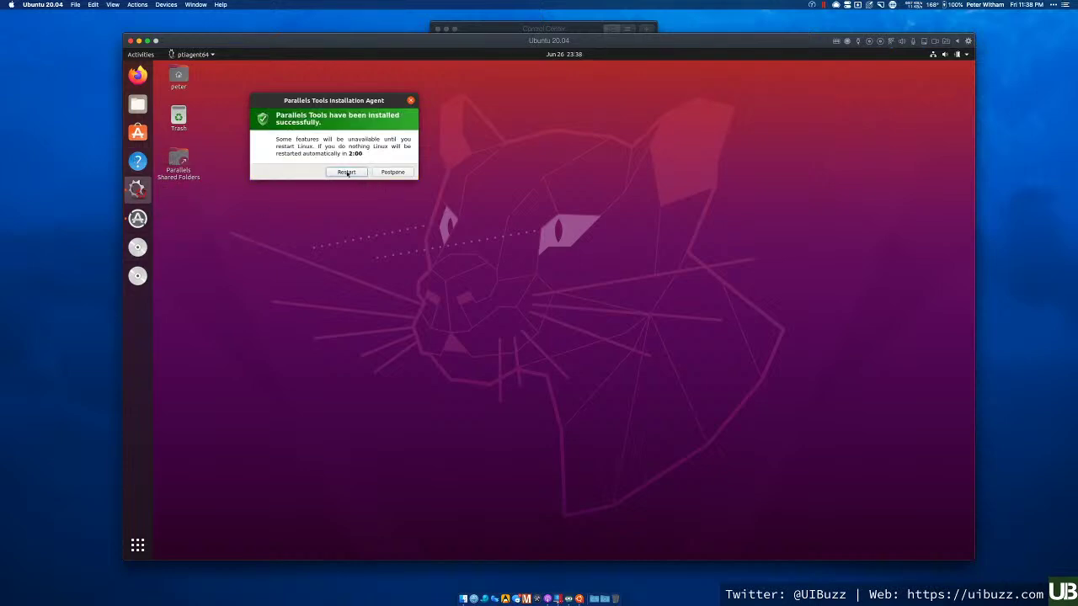
- Restart Ubuntu from the Parallels Tools installed dialog to complete setup
click(346, 171)
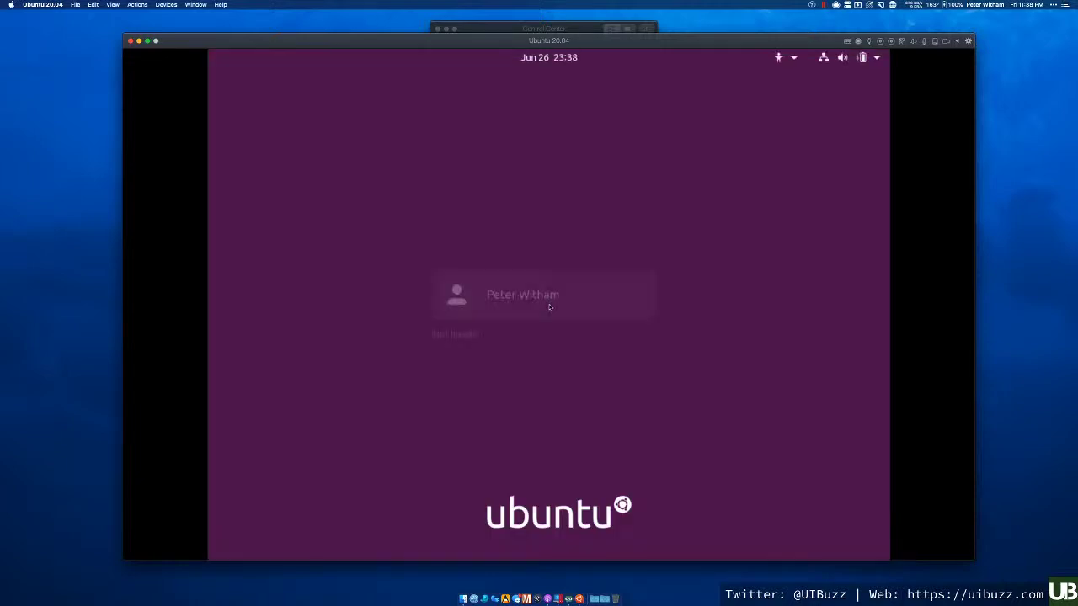
- Log in to the Ubuntu user account with its password and reach the desktop
click(468, 300)
text(***********)
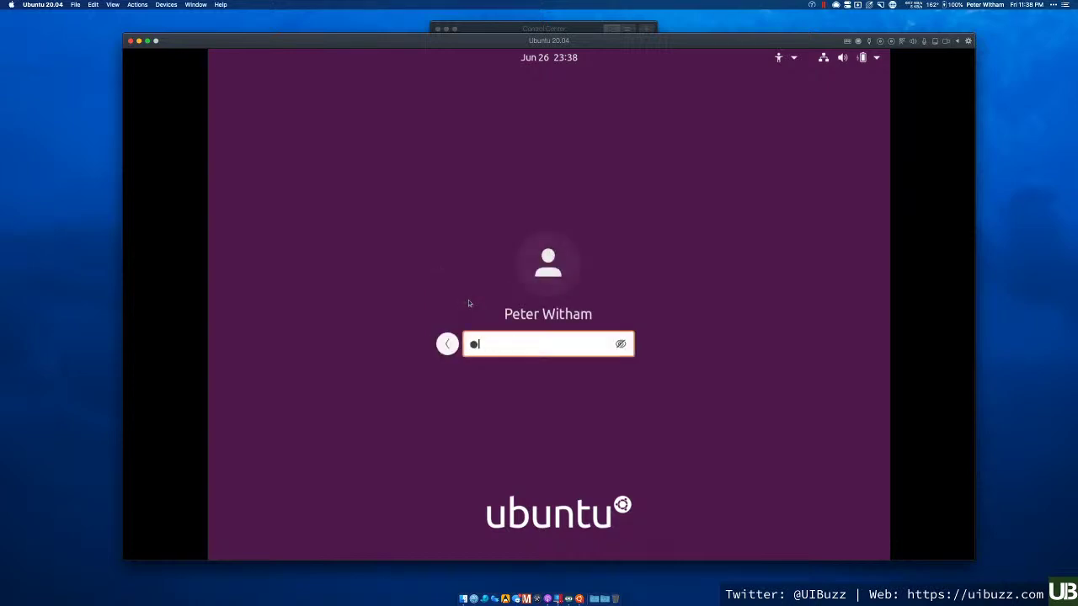
key(Return)
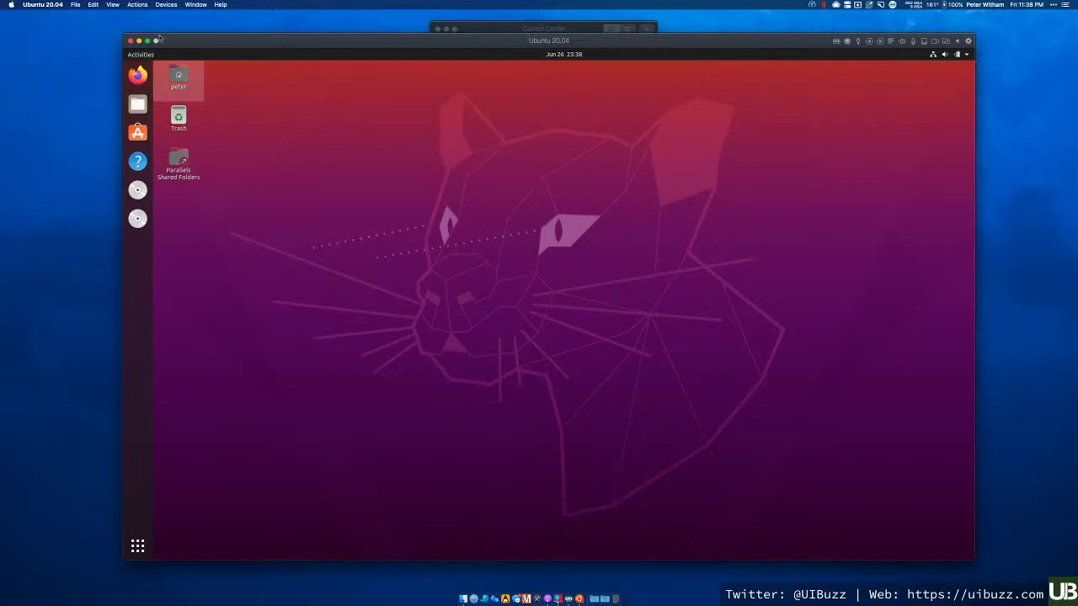
click(138, 5)
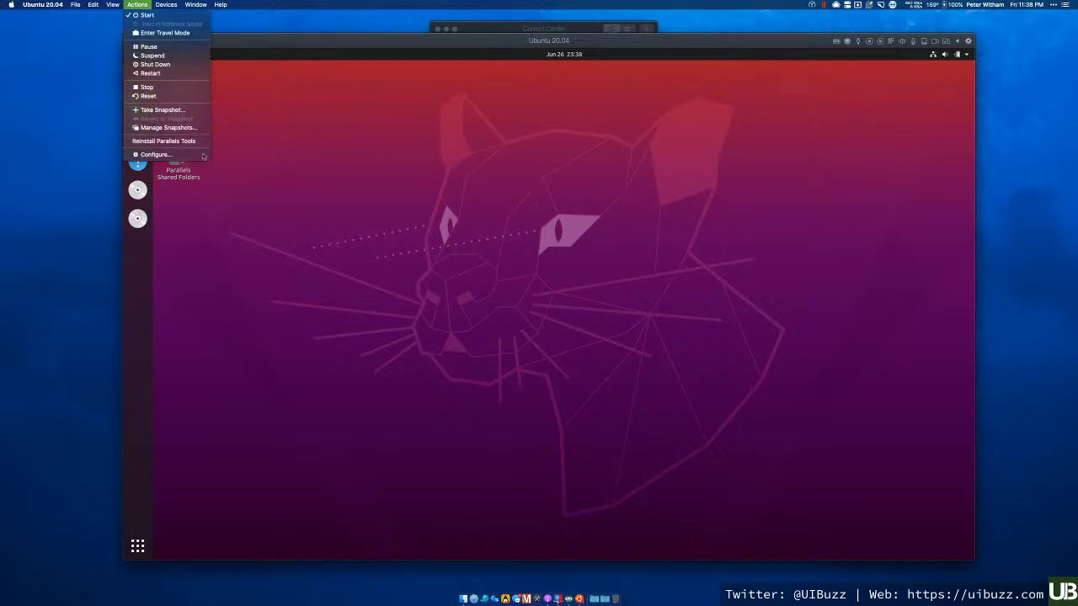
- Dismiss the Actions menu and toggle the Show Applications overview a few times
click(326, 128)
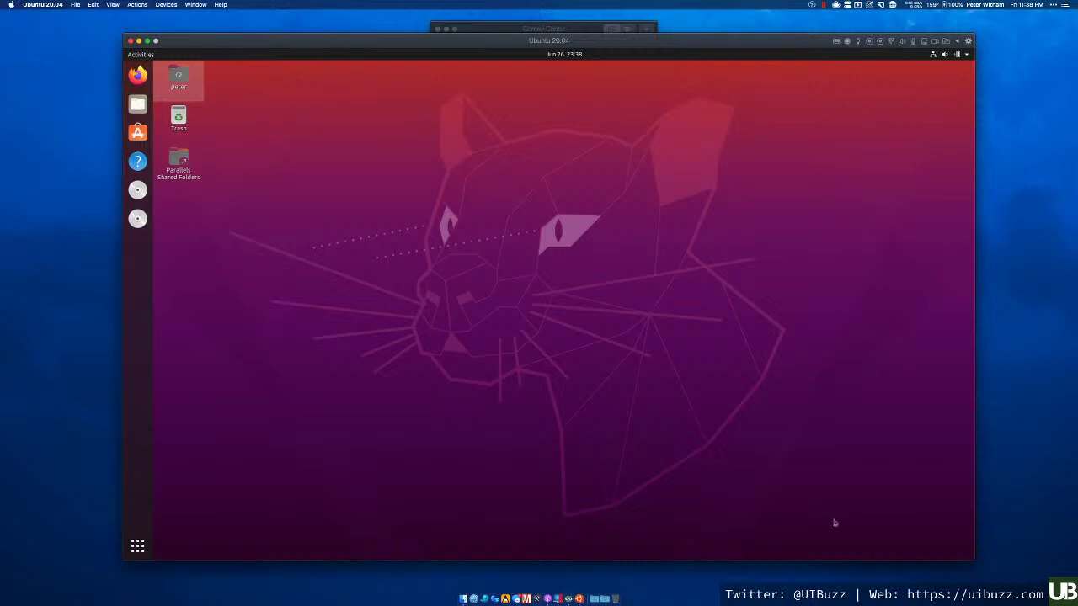
click(138, 546)
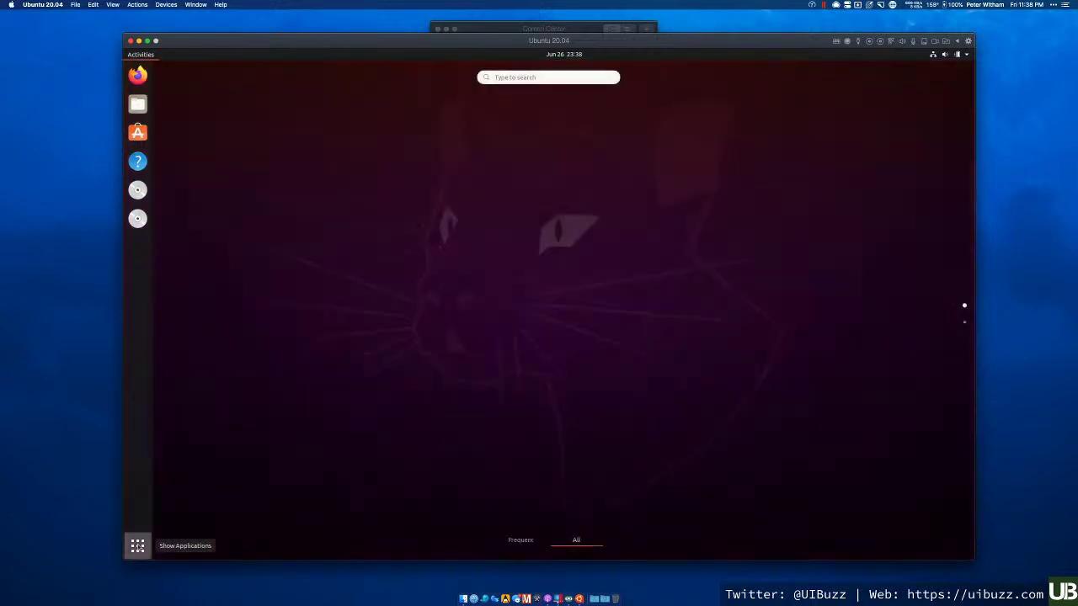
click(138, 545)
click(137, 546)
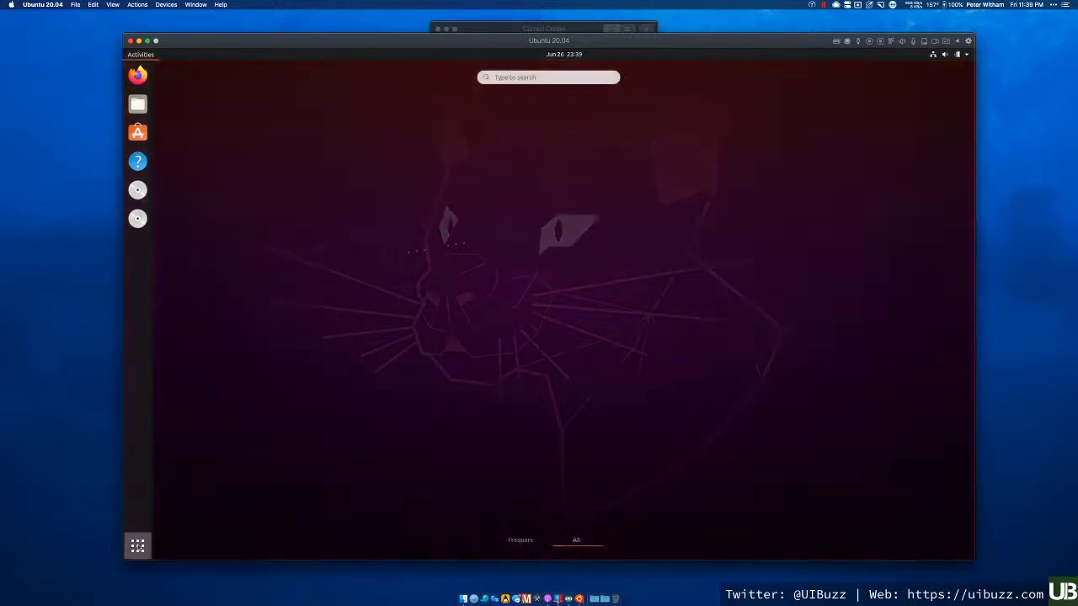
click(137, 545)
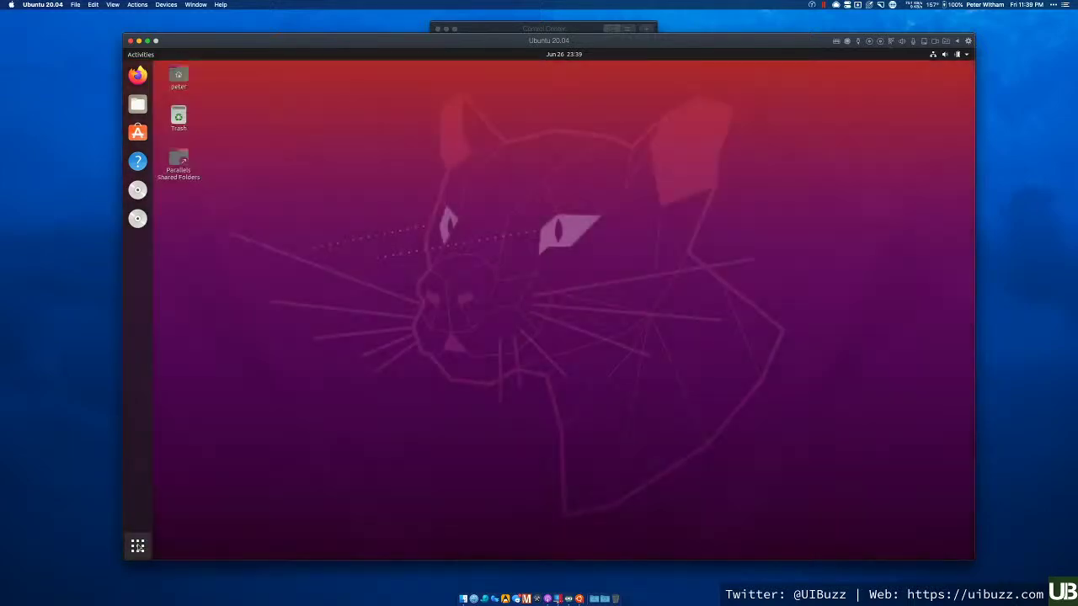
click(137, 545)
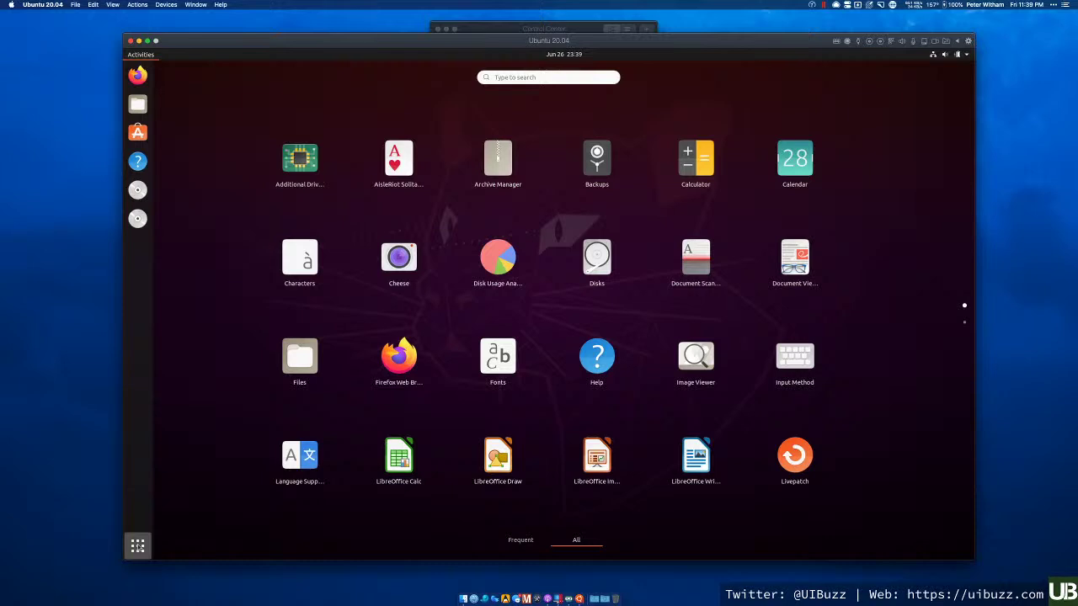
click(137, 545)
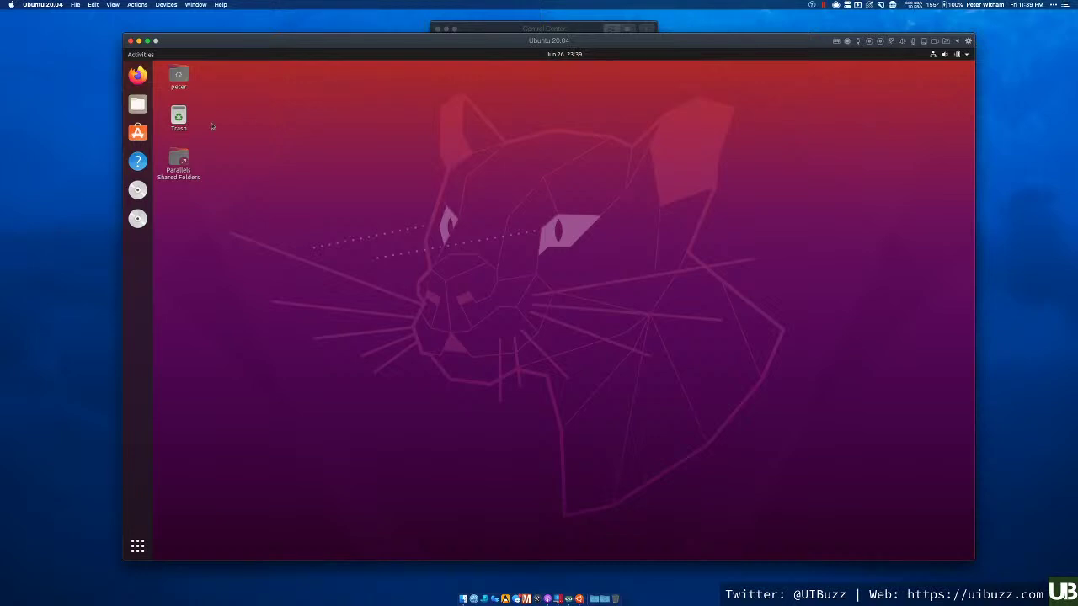
- Remove the Help icon from the Ubuntu dock favourites
right_click(138, 169)
click(188, 173)
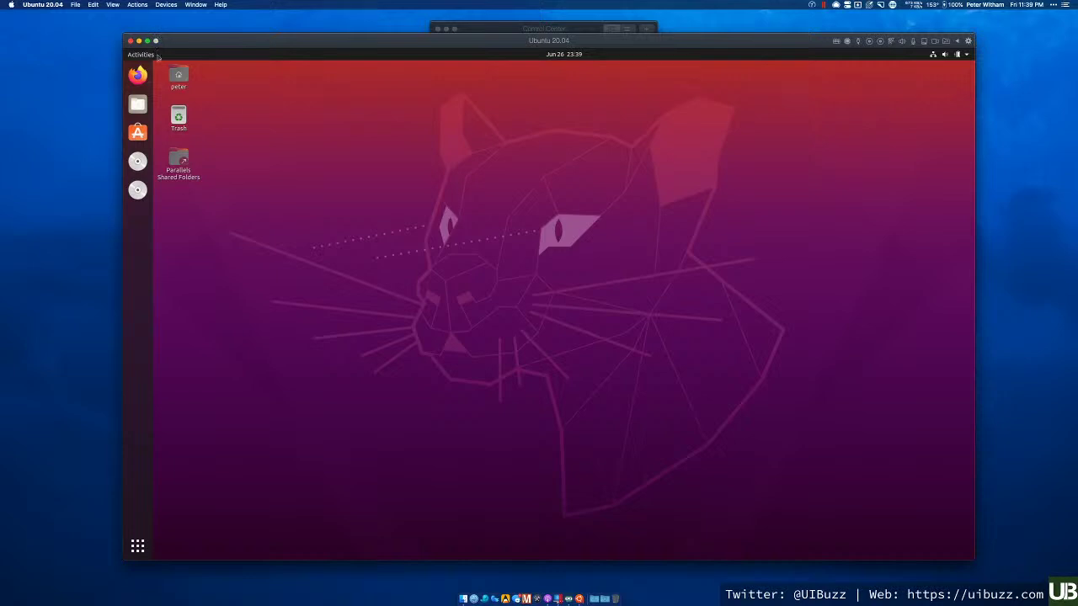
click(142, 6)
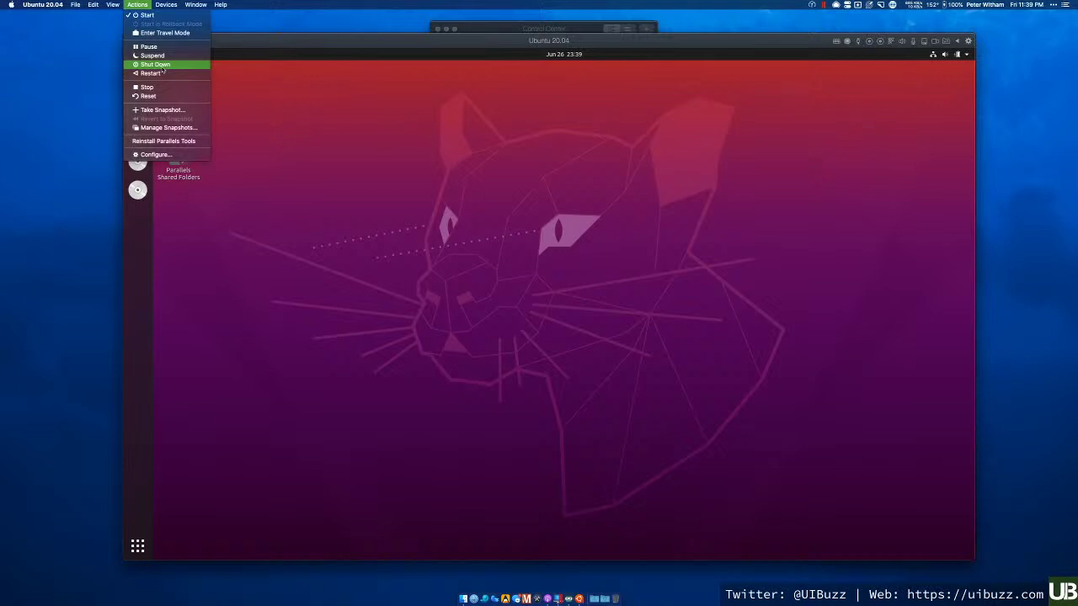
- Shut down the Ubuntu 20.04 VM via Actions and bring Control Center forward
click(161, 68)
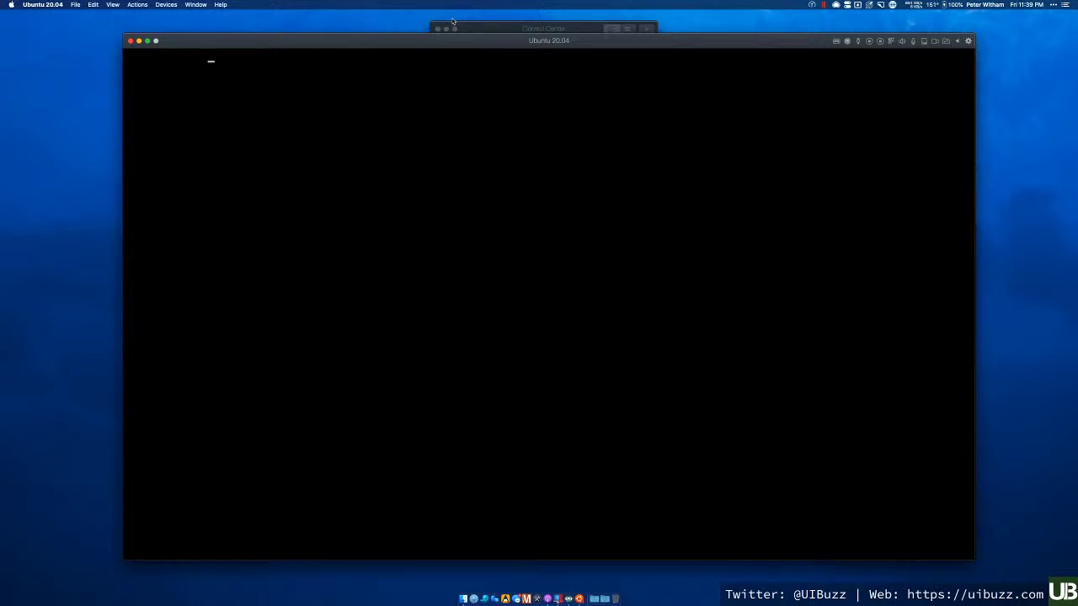
click(136, 5)
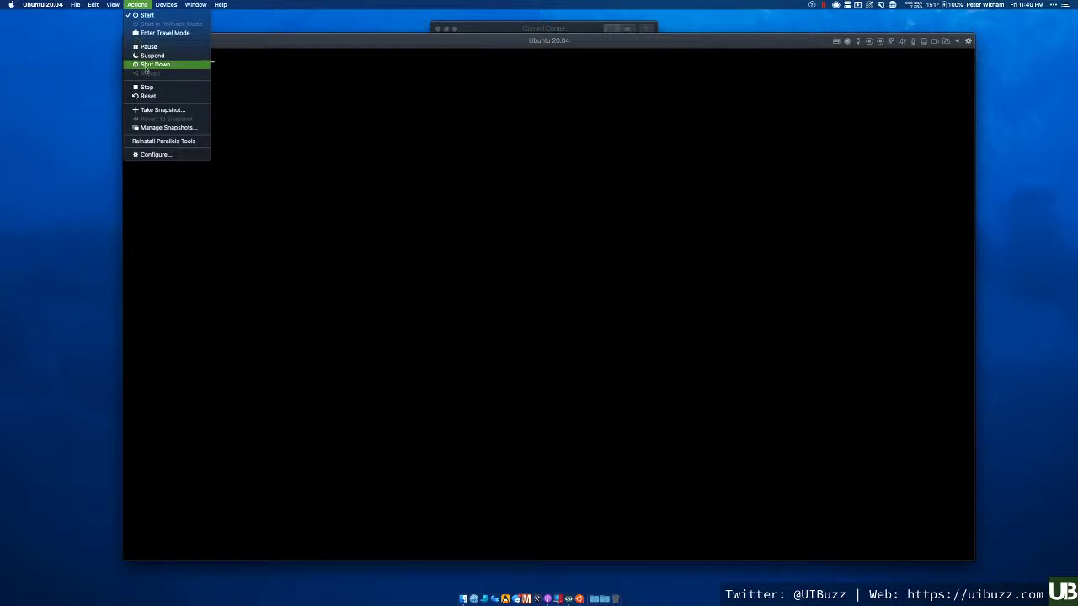
click(333, 45)
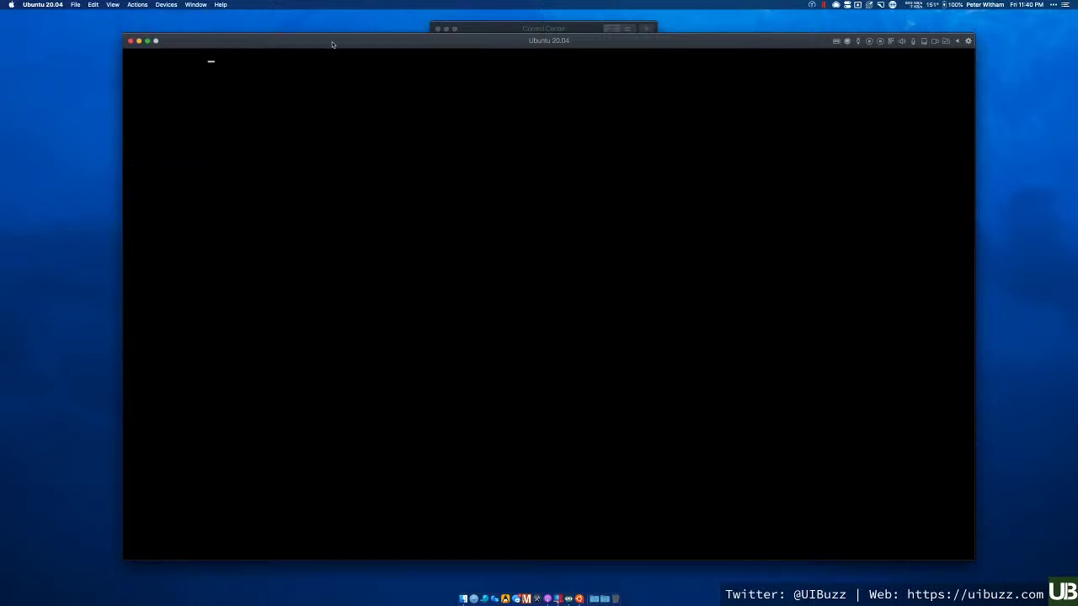
click(482, 32)
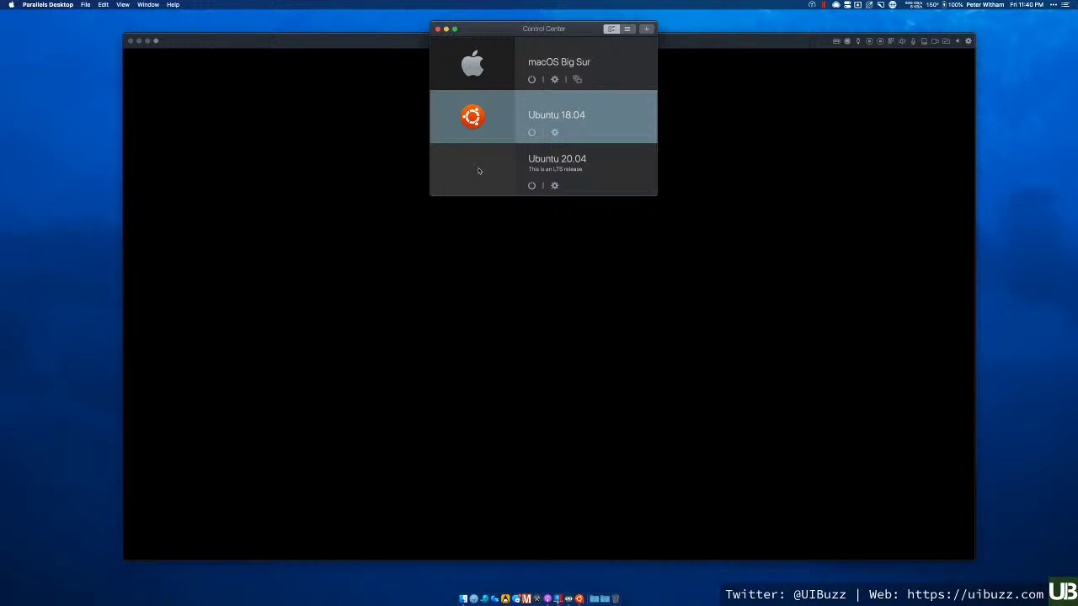
- Close the Ubuntu 20.04 window, start it from Control Center, and open its Configuration
click(390, 41)
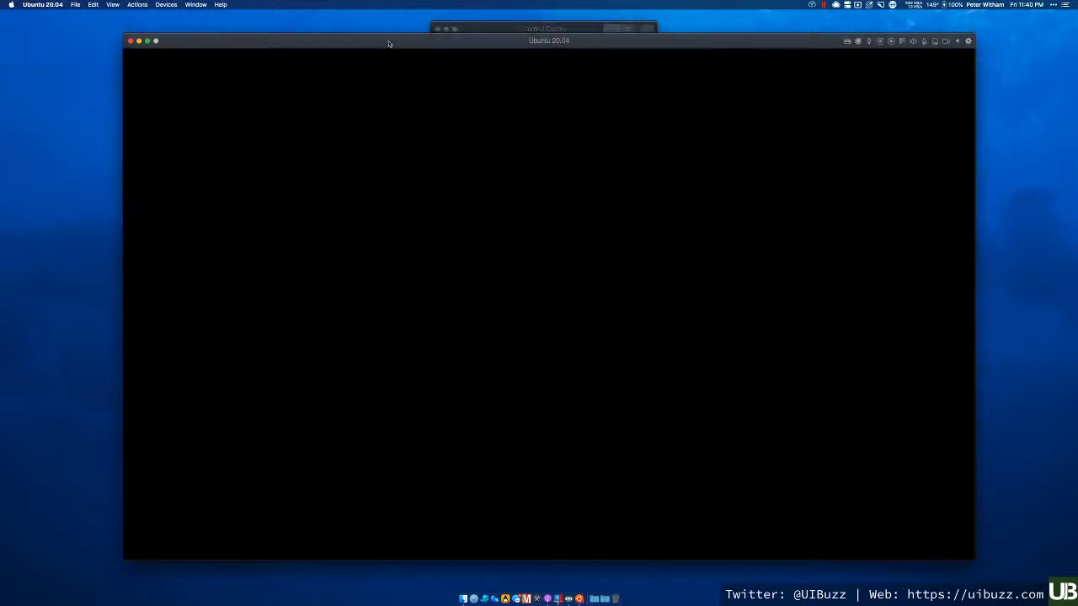
click(130, 40)
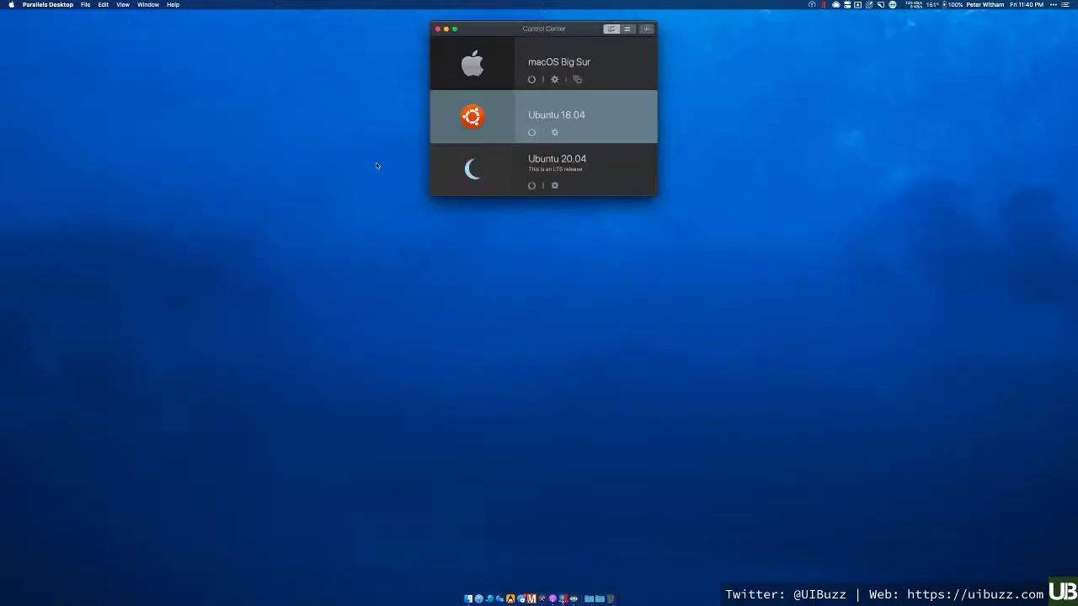
click(469, 171)
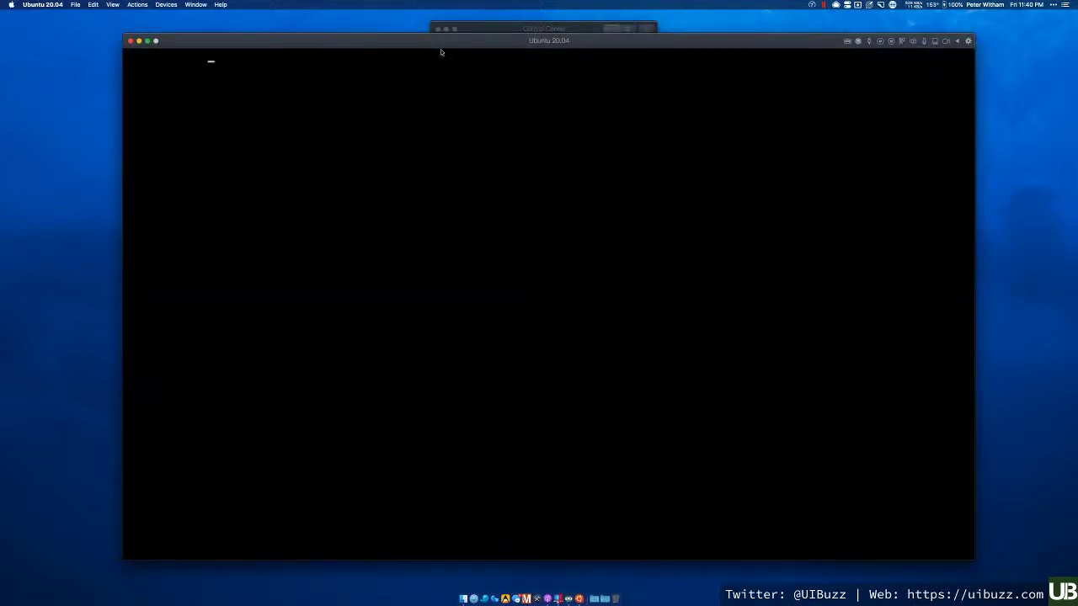
click(486, 31)
drag(486, 31, 487, 28)
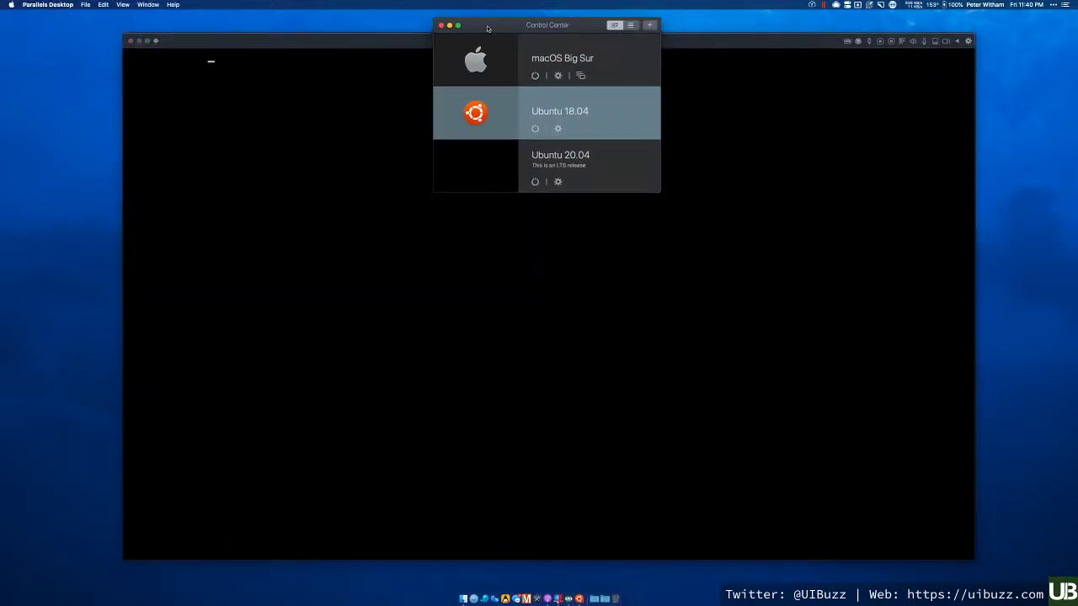
click(557, 182)
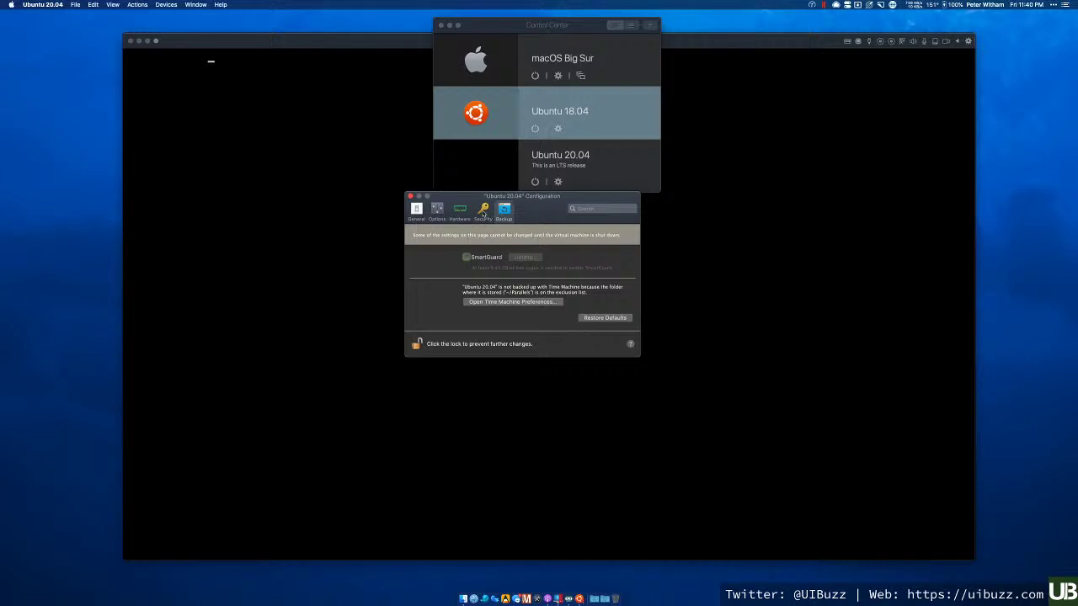
- Go to the Hardware settings and inspect the CD/DVD 1 and CD/DVD 2 drives
click(484, 210)
click(461, 210)
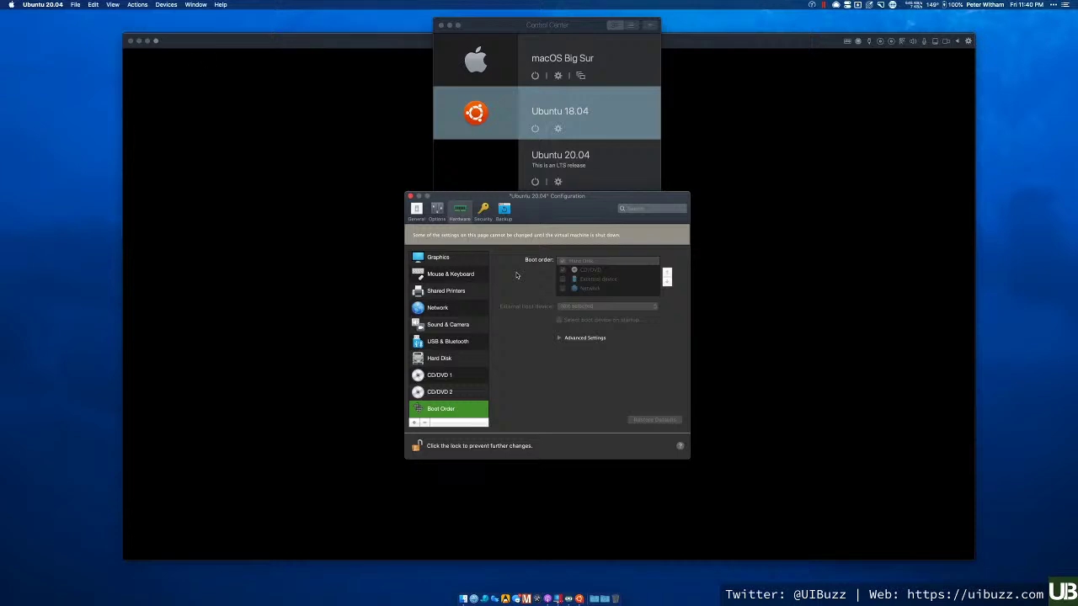
click(447, 378)
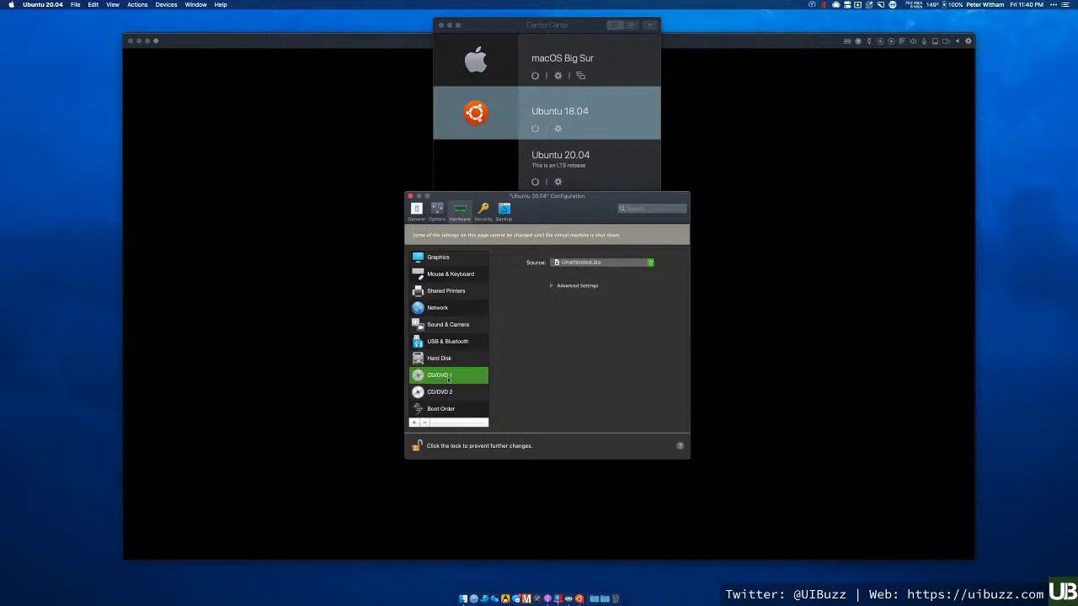
click(452, 391)
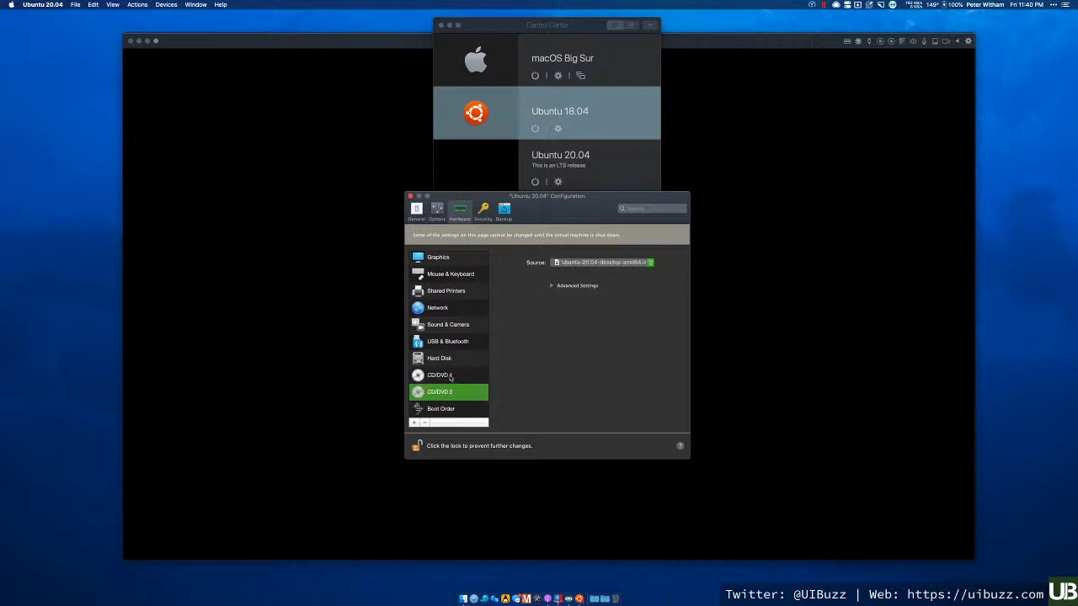
click(451, 378)
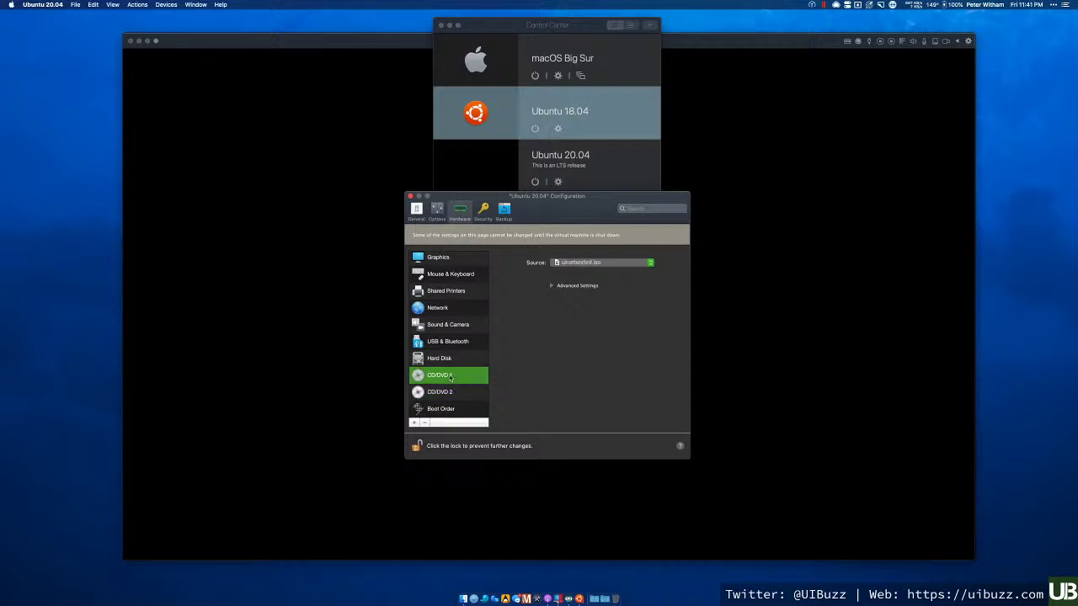
- Set both CD/DVD drives' Source to Disconnected and close the configuration
click(562, 264)
click(565, 235)
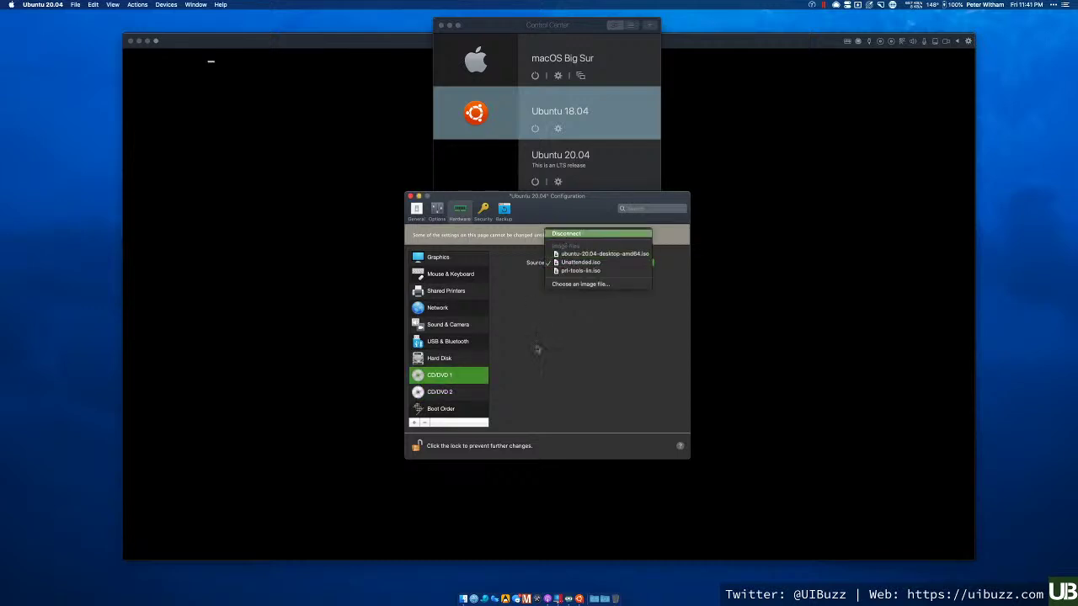
click(436, 392)
click(581, 262)
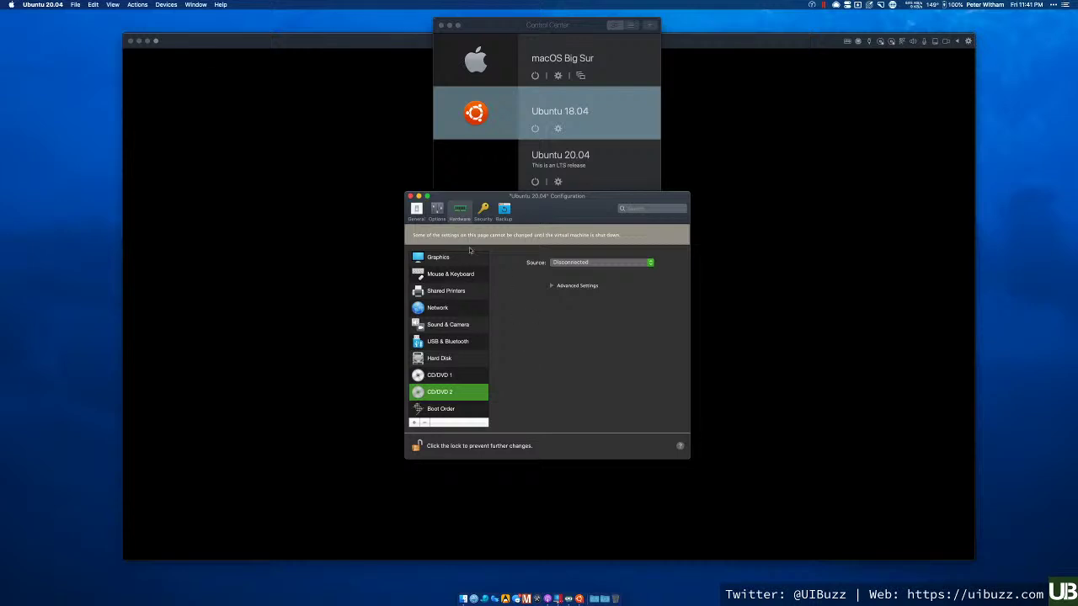
click(411, 196)
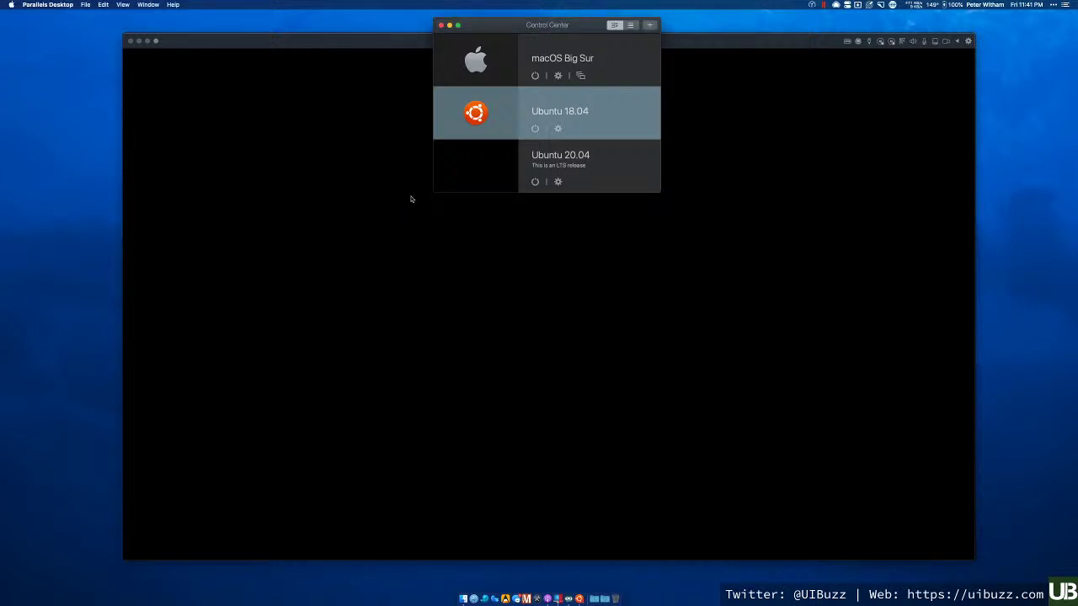
- Recheck Ubuntu 20.04's Hardware settings show CD/DVD drives Disconnected, then start the VM
click(631, 168)
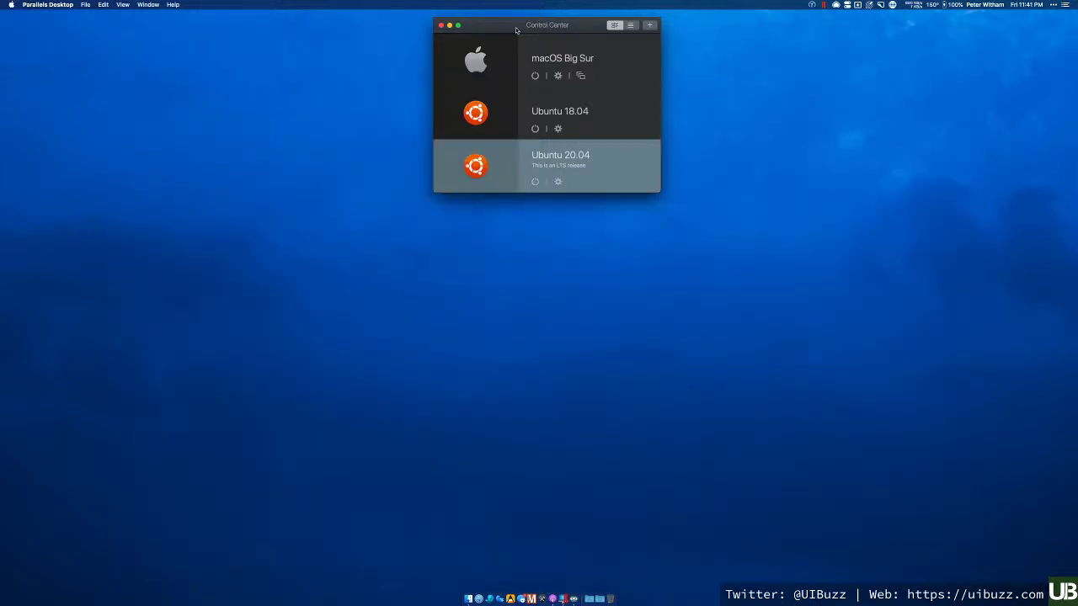
drag(517, 29, 529, 54)
mouse_move(487, 192)
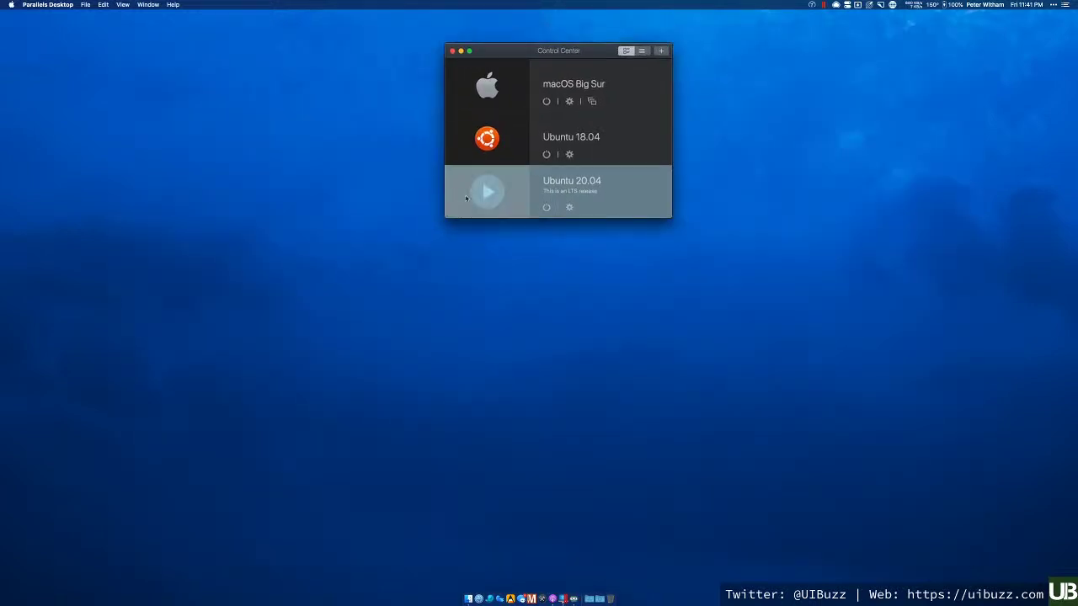
click(570, 209)
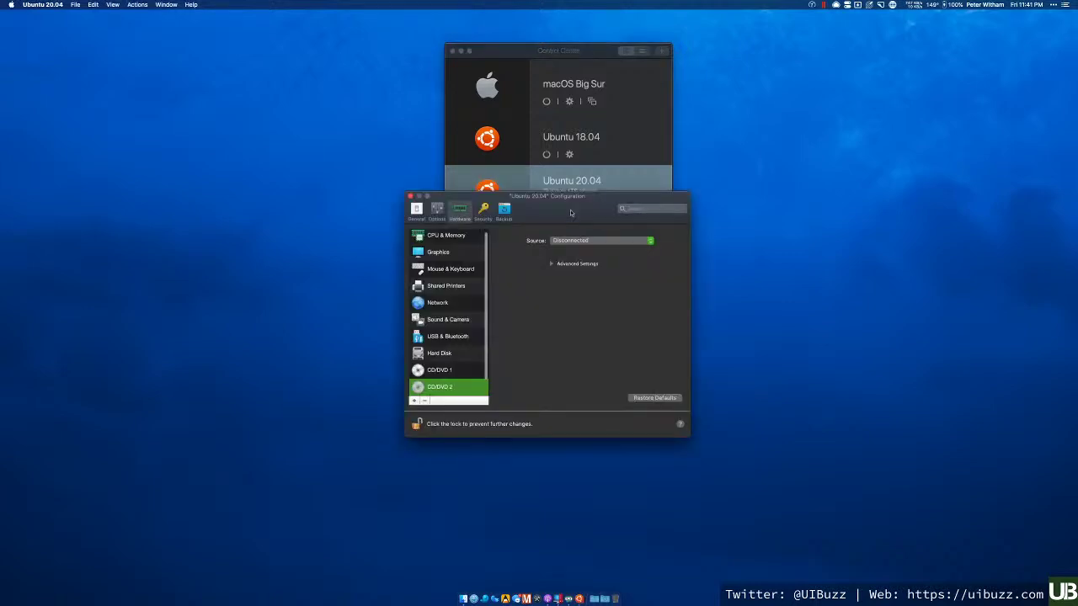
click(487, 210)
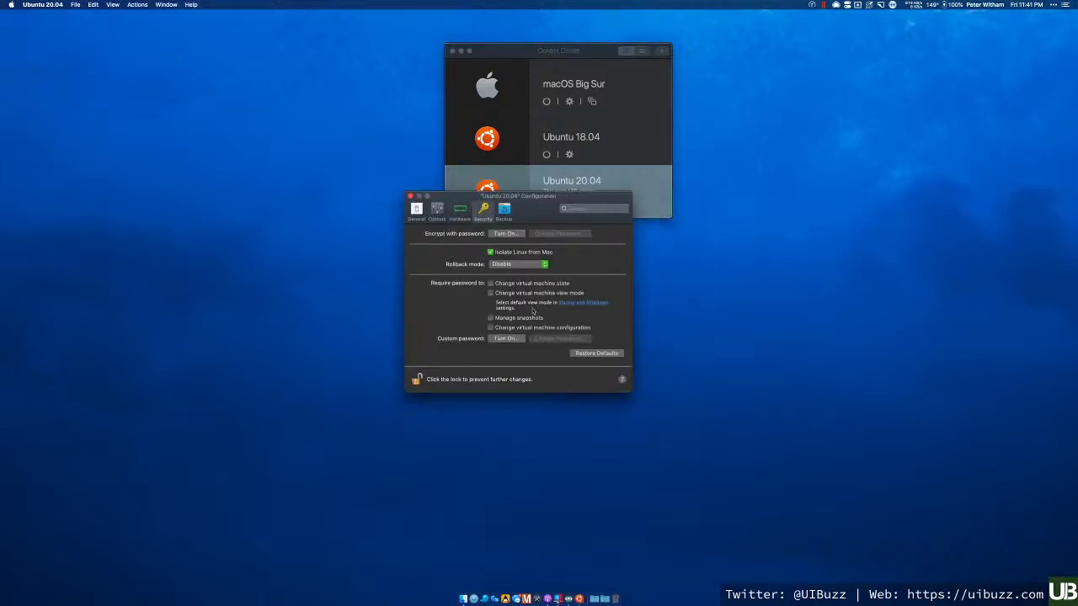
click(459, 210)
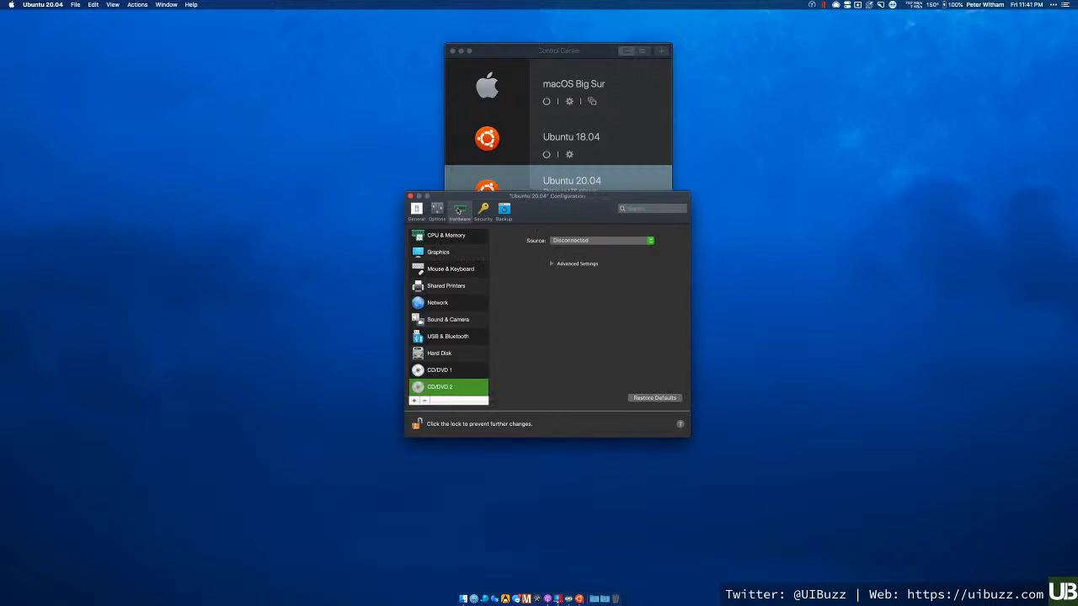
click(468, 372)
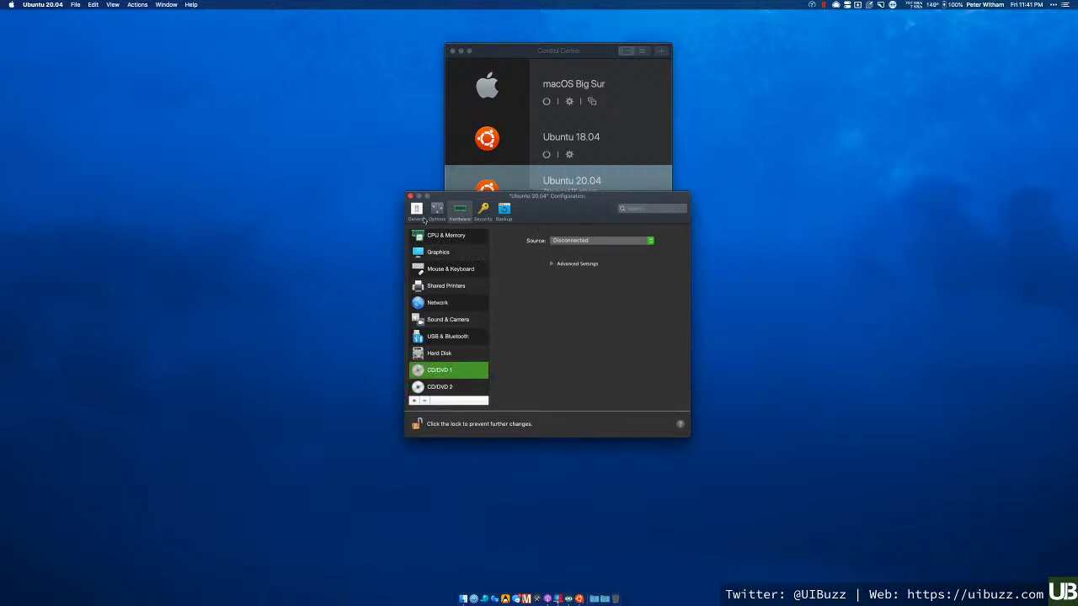
click(410, 196)
click(487, 193)
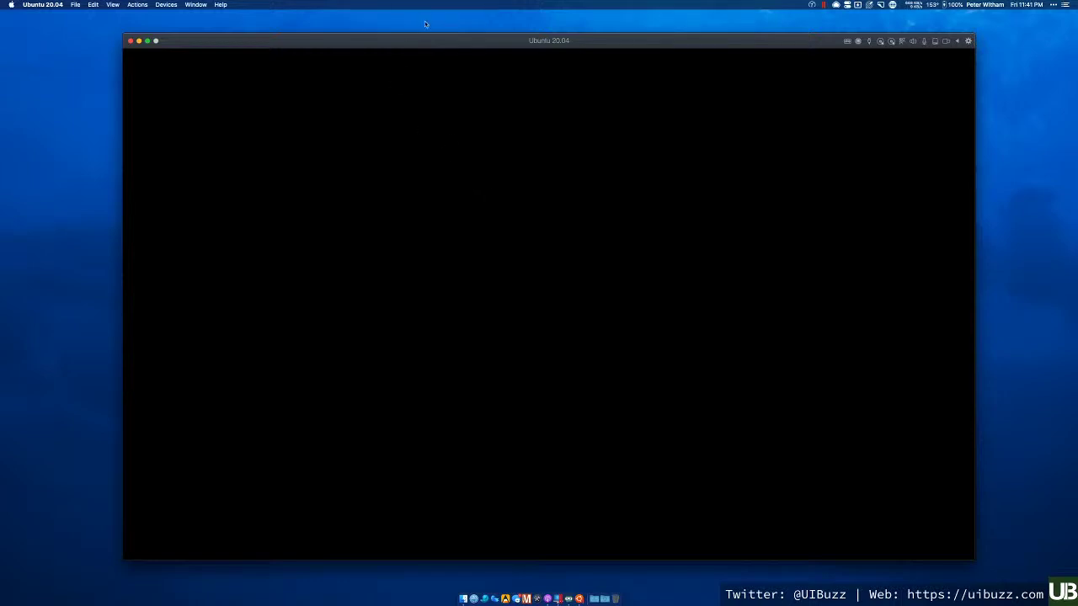
- Nudge the VM window, then log in to the user account with its password
drag(427, 44, 424, 40)
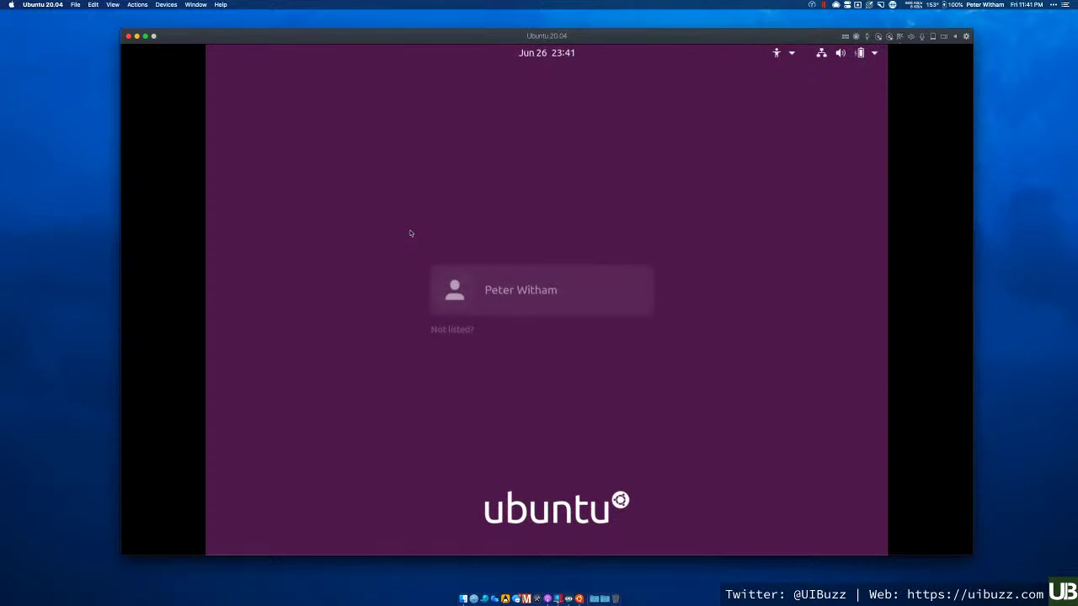
click(460, 290)
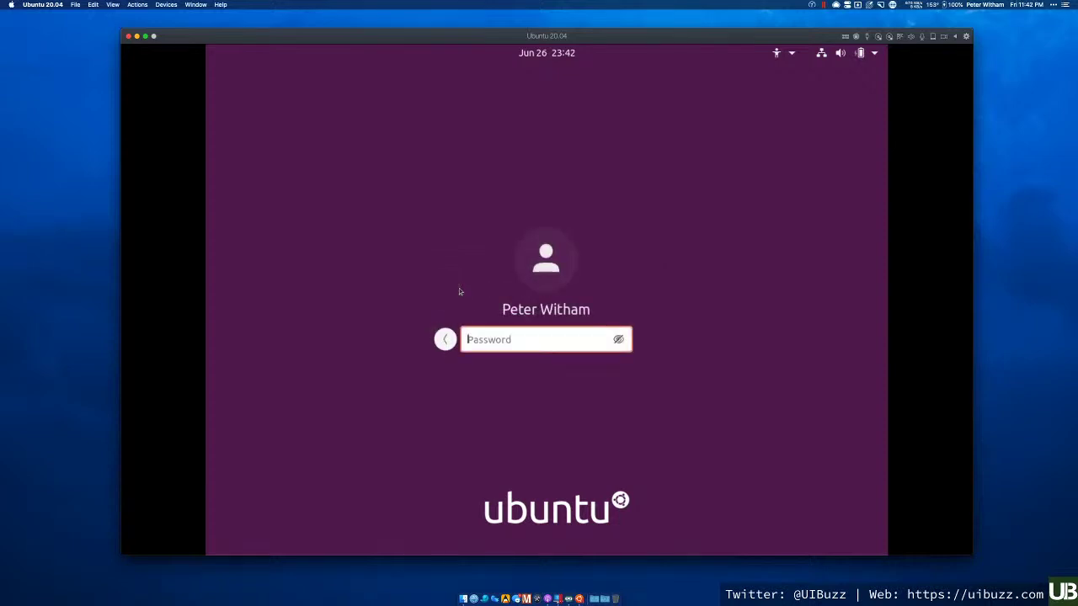
text(***********)
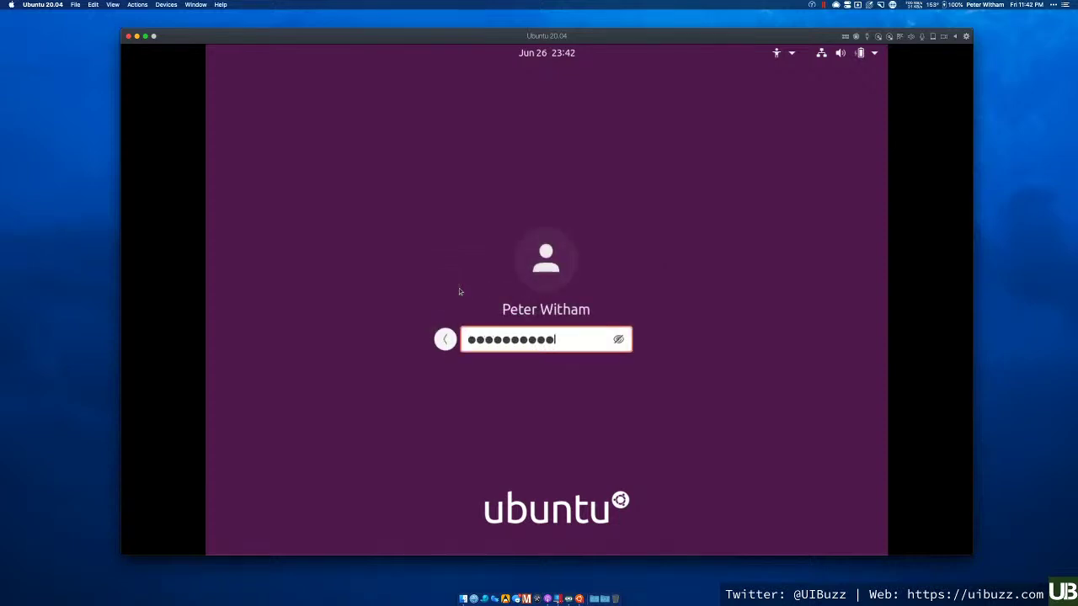
key(Return)
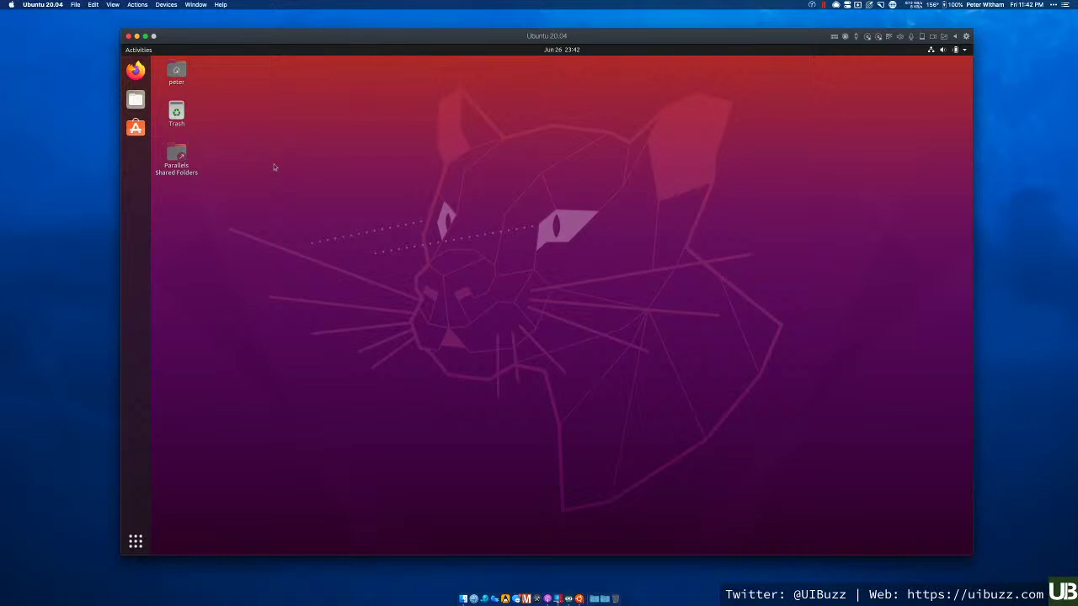
- Open and close the applications overview, then launch Firefox from the Ubuntu dock
click(135, 541)
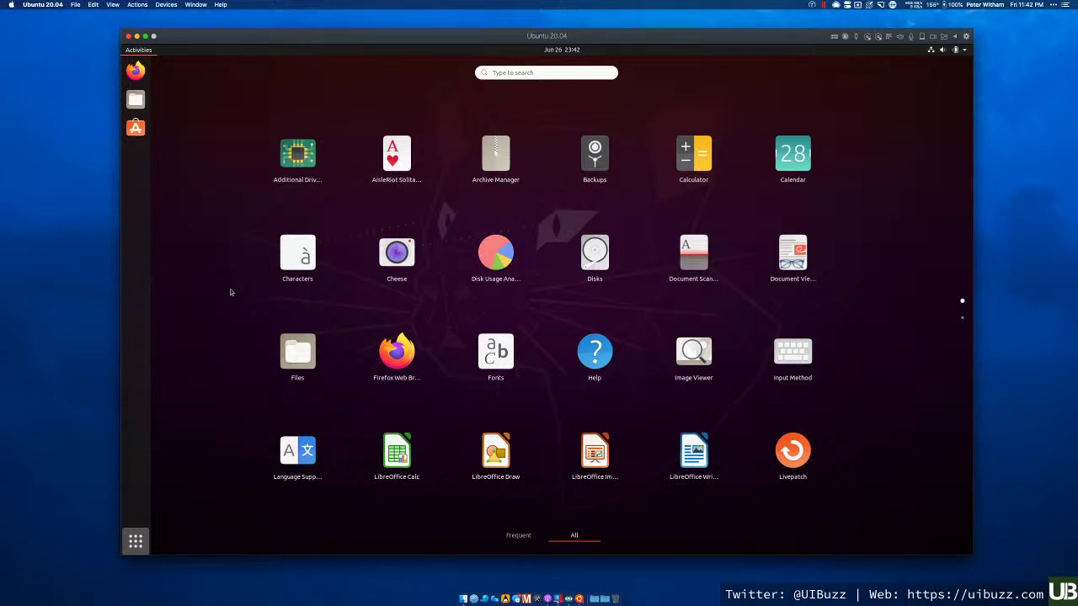
click(136, 541)
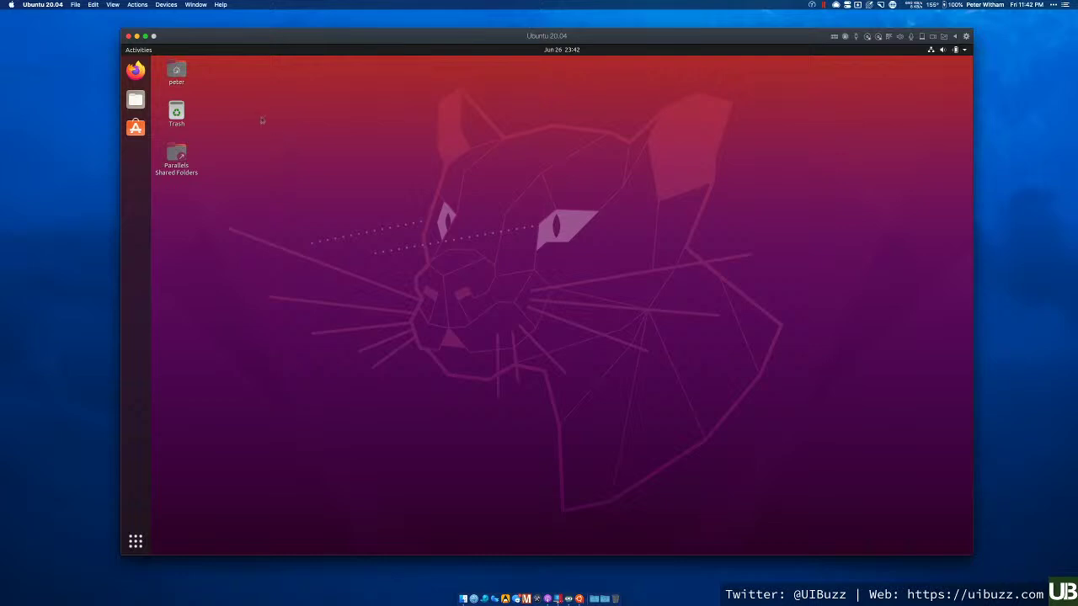
click(138, 71)
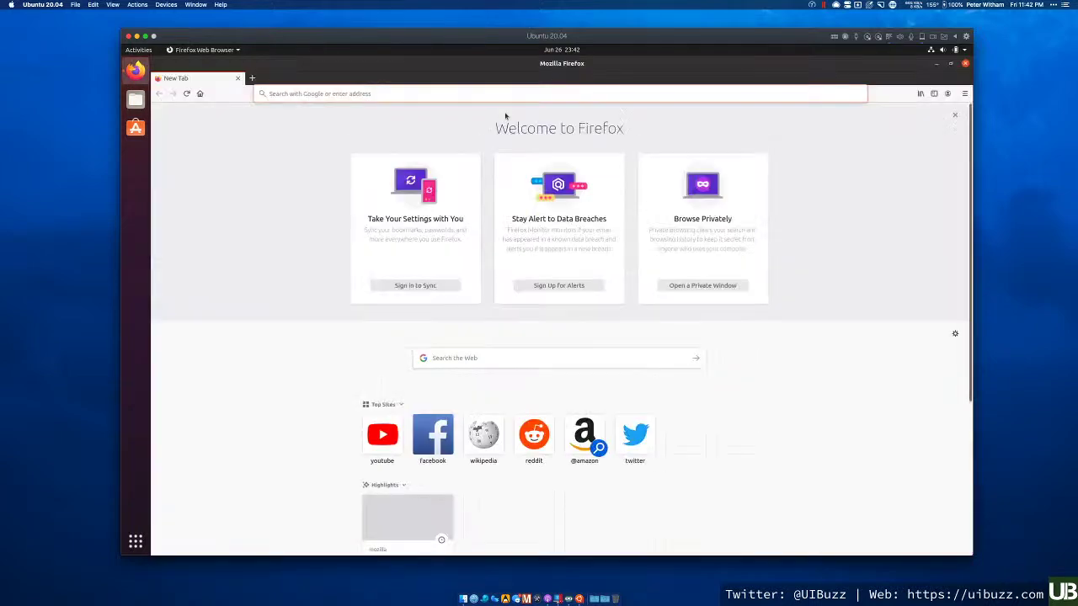
- Load the personal blog website in Firefox and dismiss the encrypted DNS notice
click(464, 94)
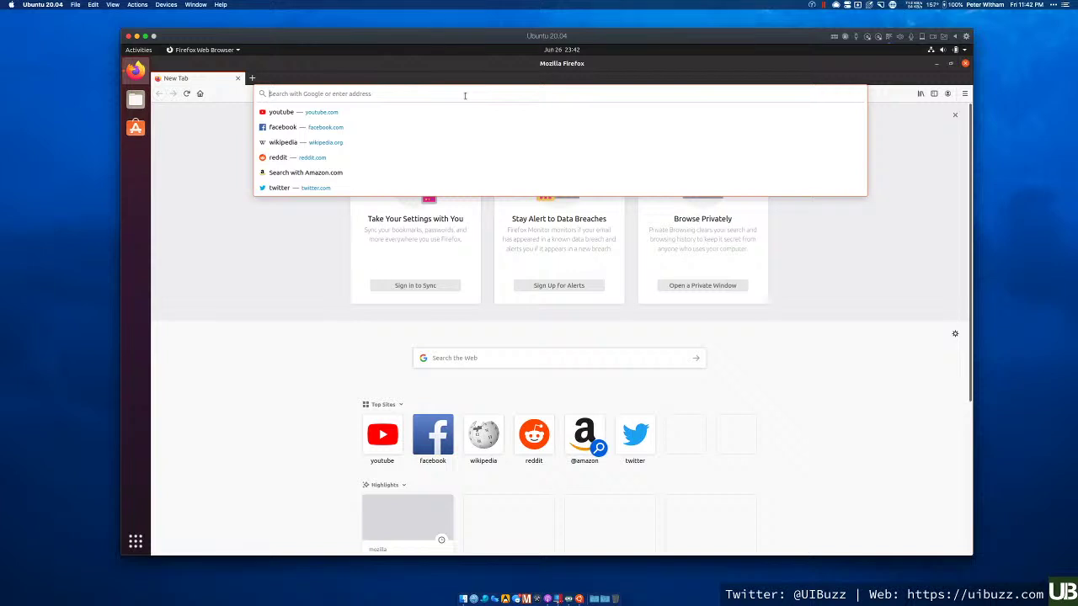
text(peterwitham.com)
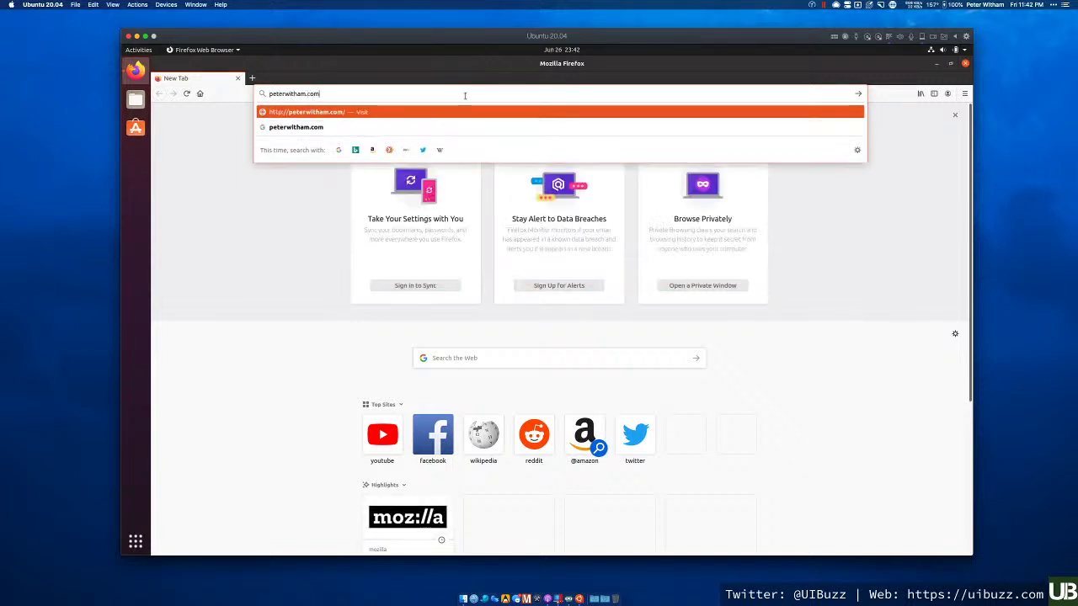
key(Return)
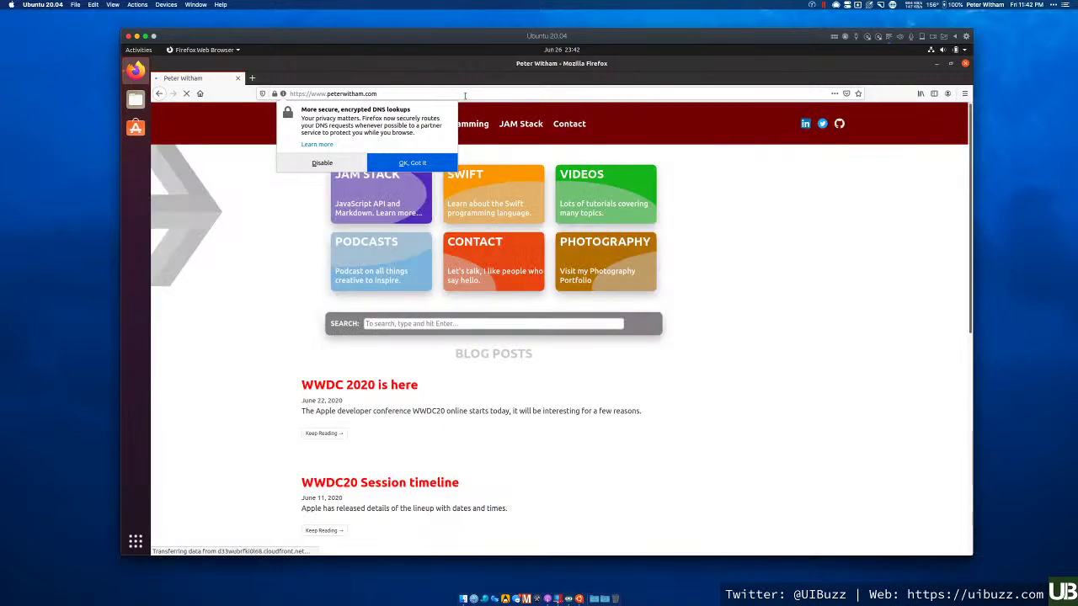
click(403, 165)
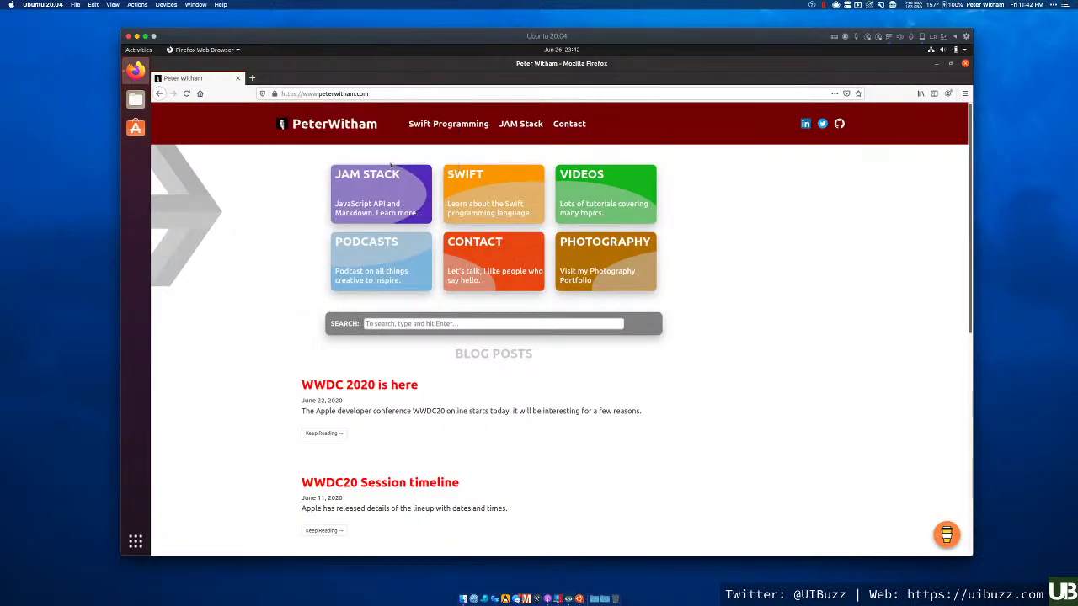
- Scroll through the blog's posts, then close Firefox to return to the desktop
scroll(248, 313, down, 5)
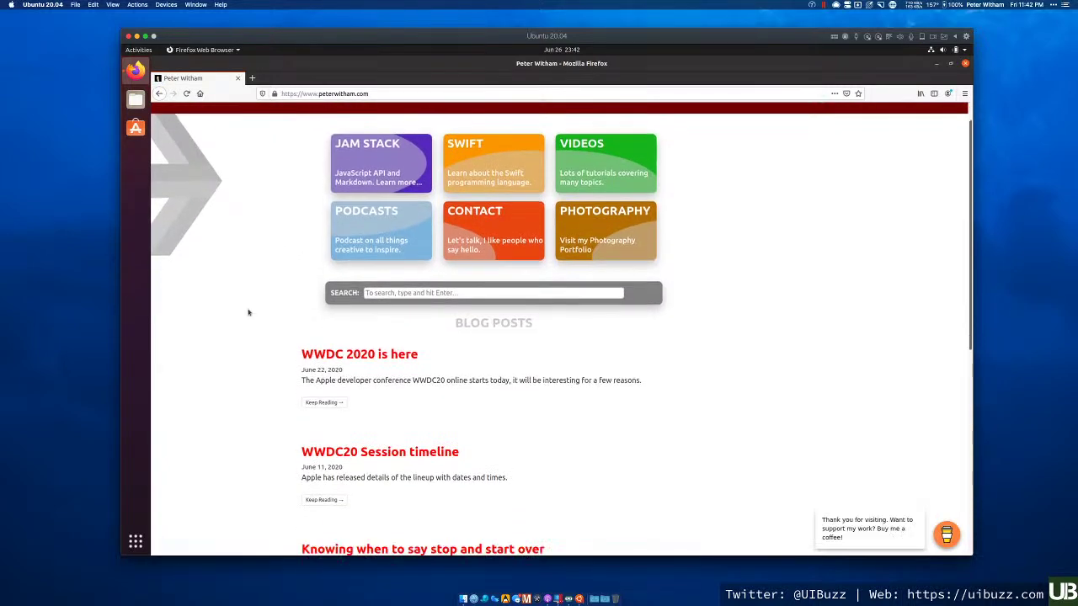
scroll(248, 312, down, 3)
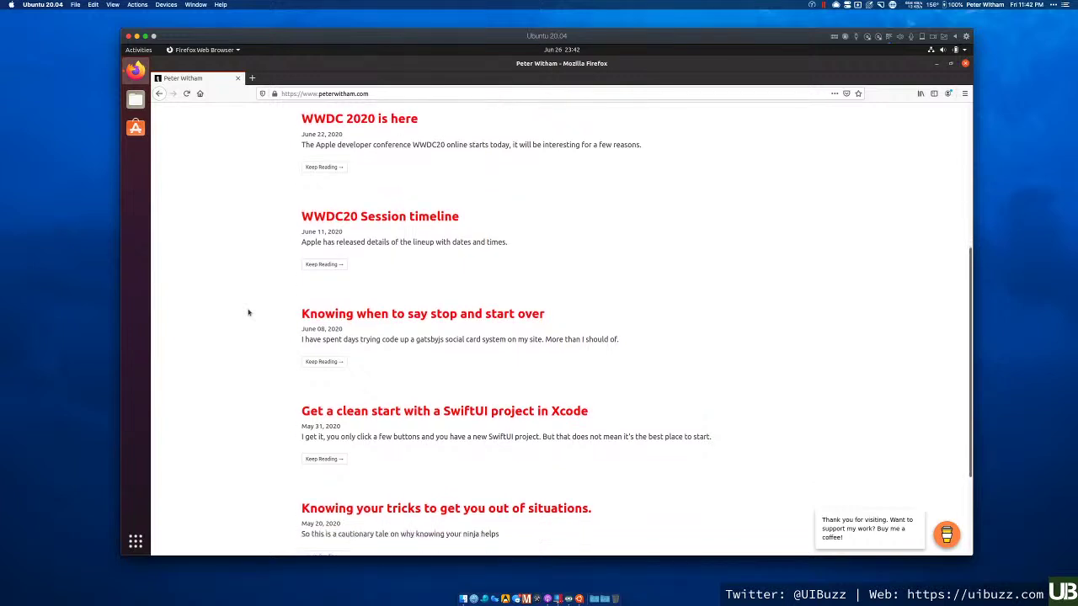
scroll(248, 312, up, 8)
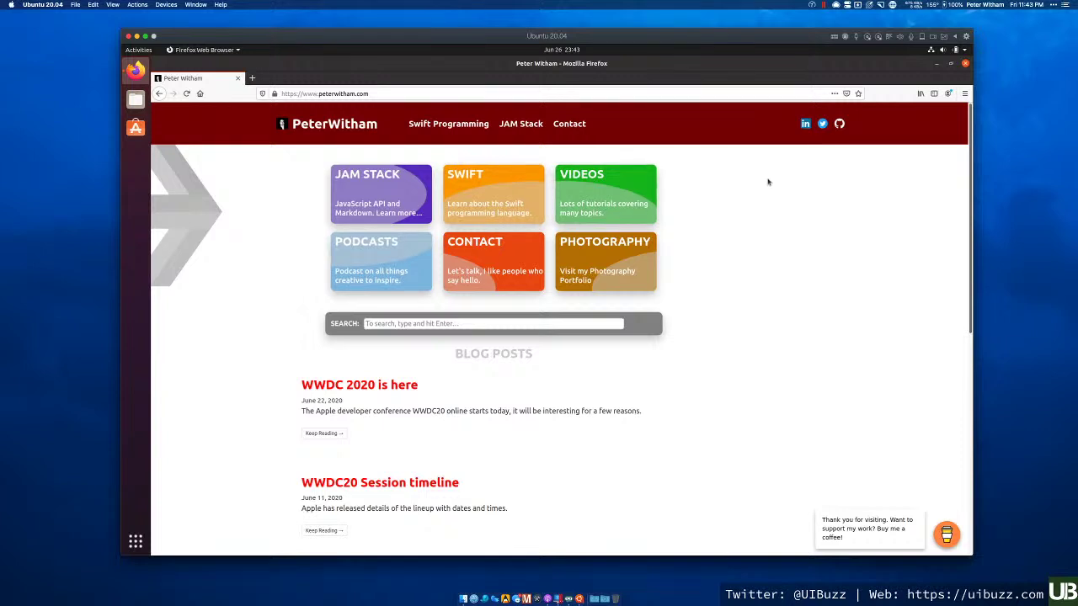
click(965, 63)
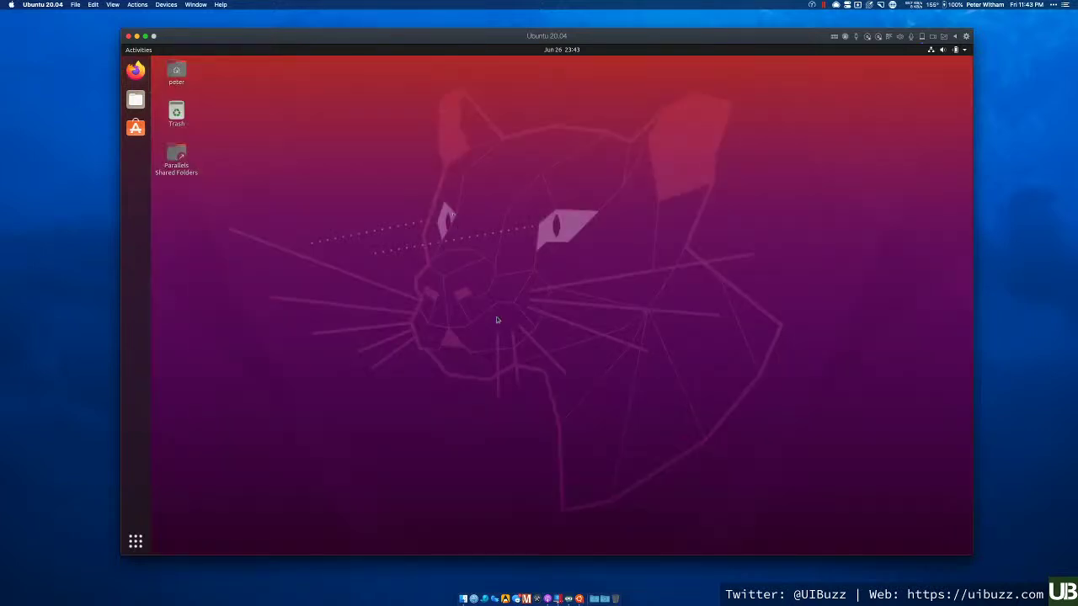